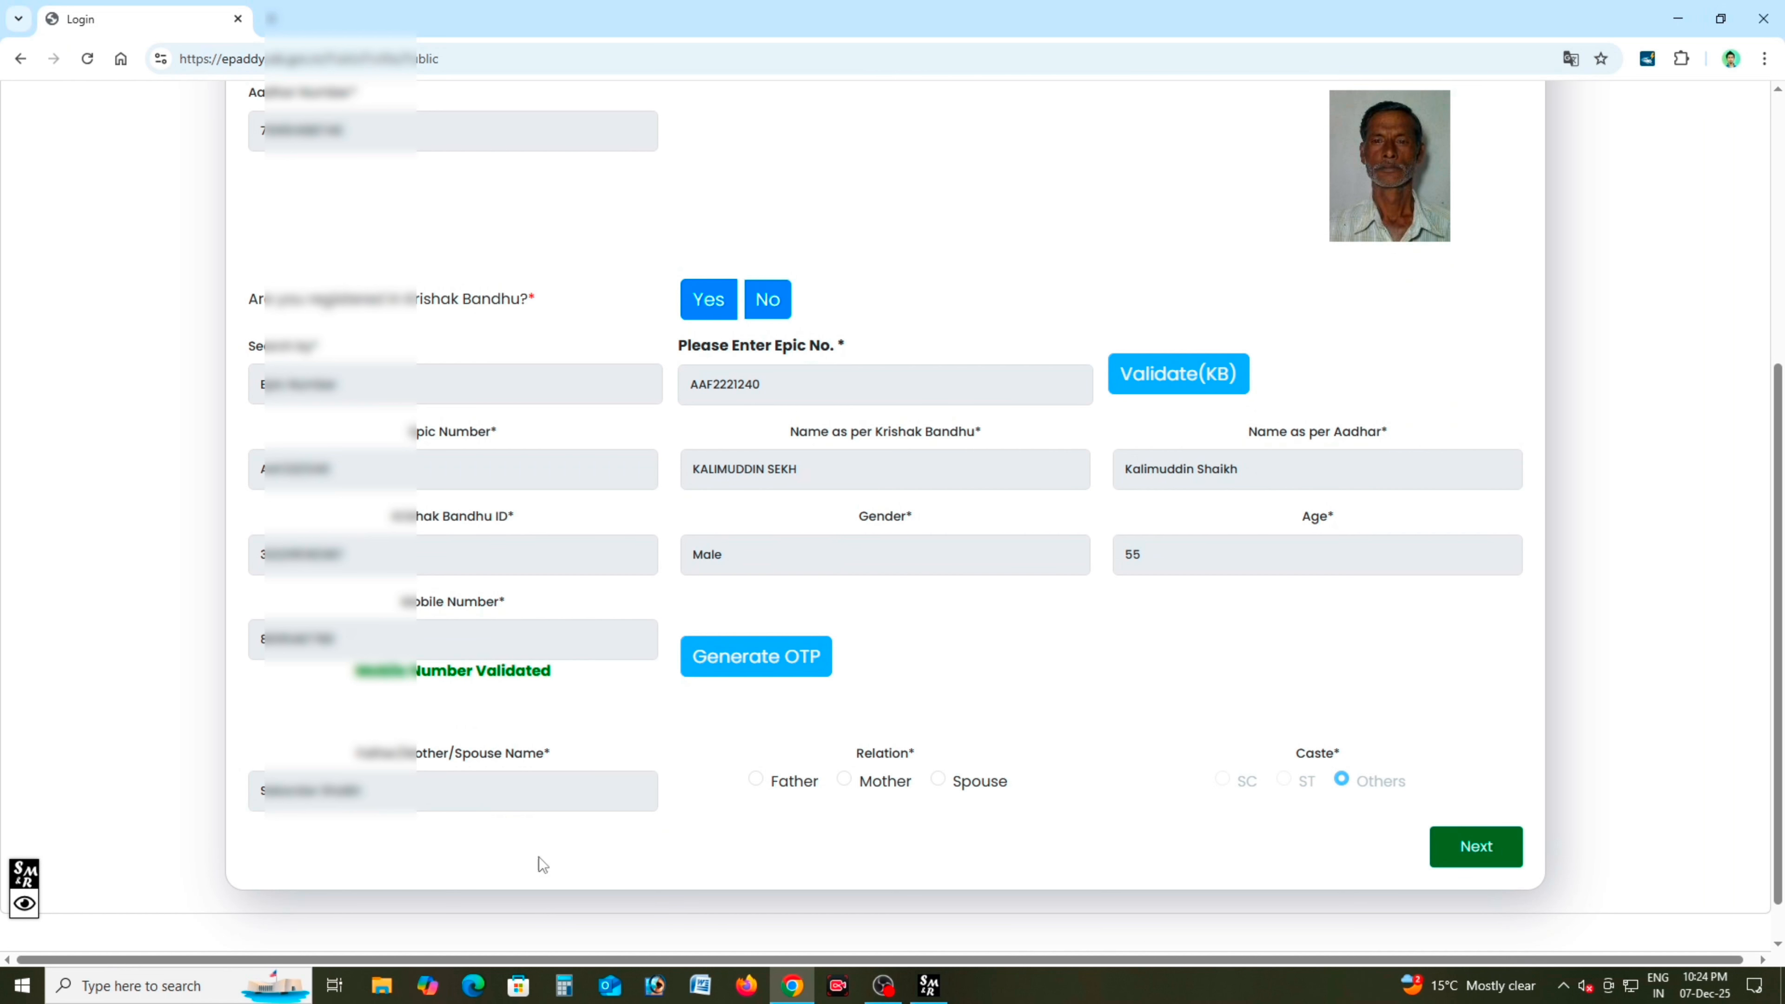
Frame the Father/Mother/Spouse Name field and the Relation options with red rectangles, and clear the markings.
{"action": "left_click", "coordinate": [24, 904]}
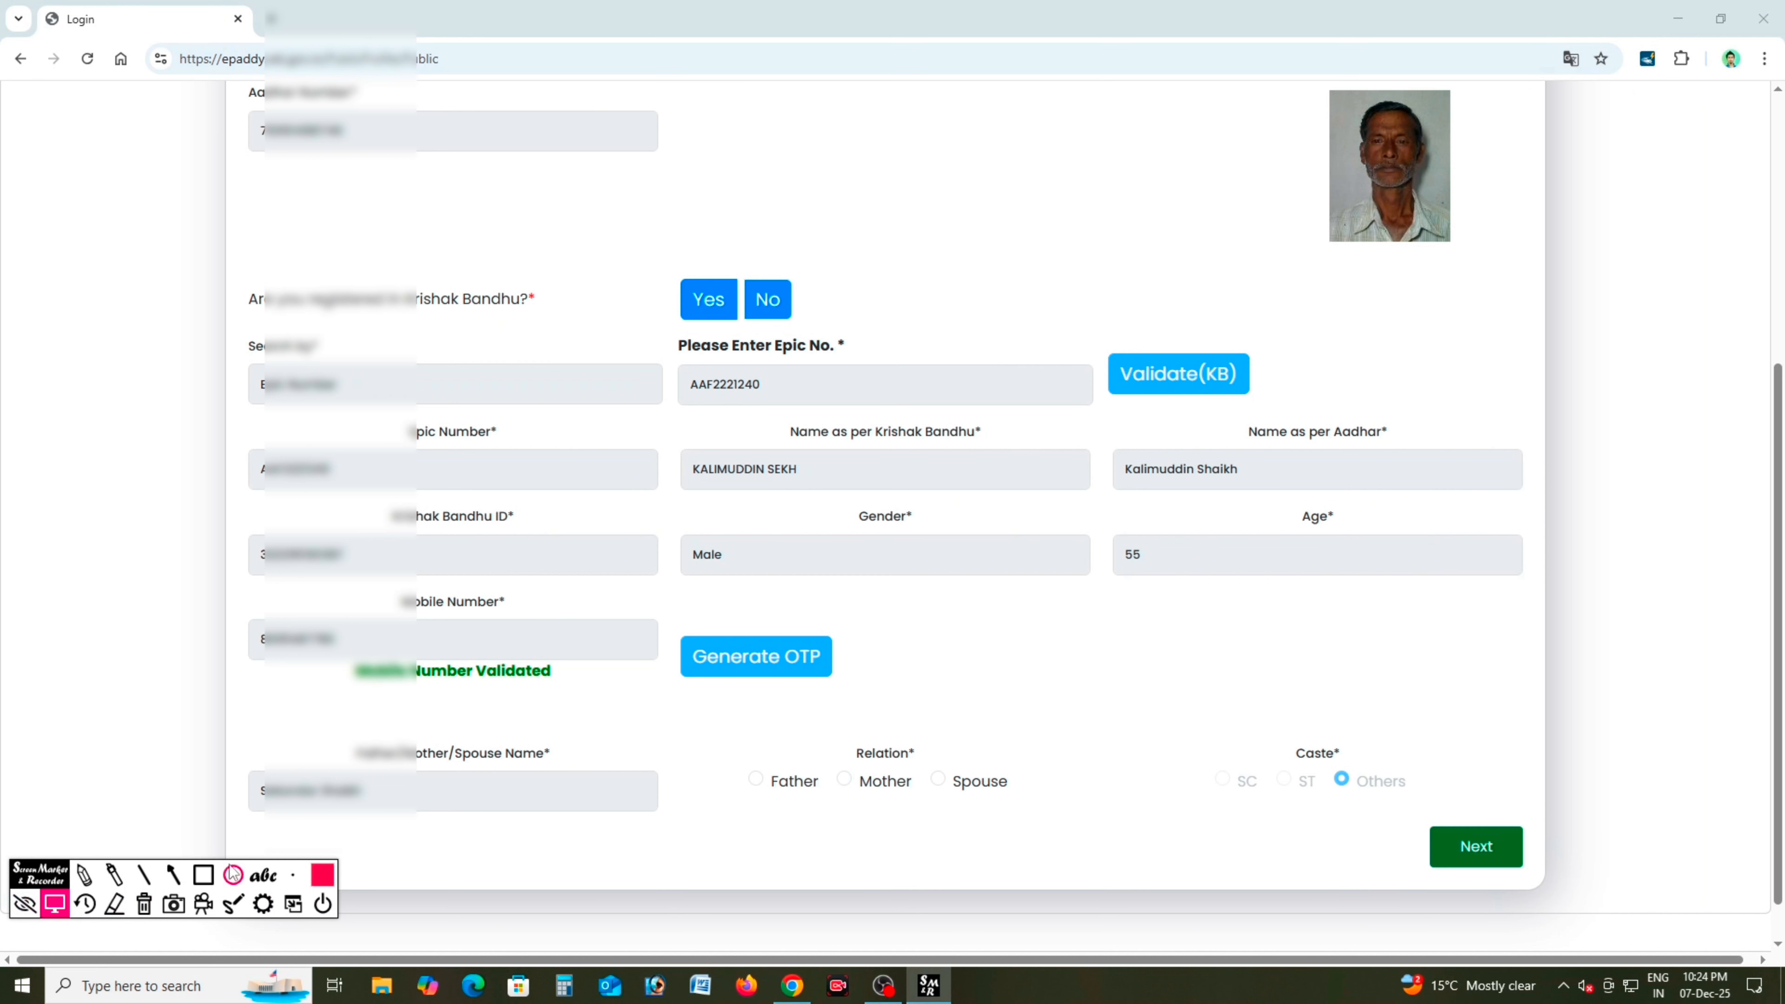
{"action": "left_click", "coordinate": [204, 875]}
{"action": "mouse_move", "coordinate": [262, 717]}
{"action": "left_mouse_down"}
{"action": "mouse_move", "coordinate": [552, 844]}
{"action": "mouse_move", "coordinate": [615, 837]}
{"action": "left_mouse_up"}
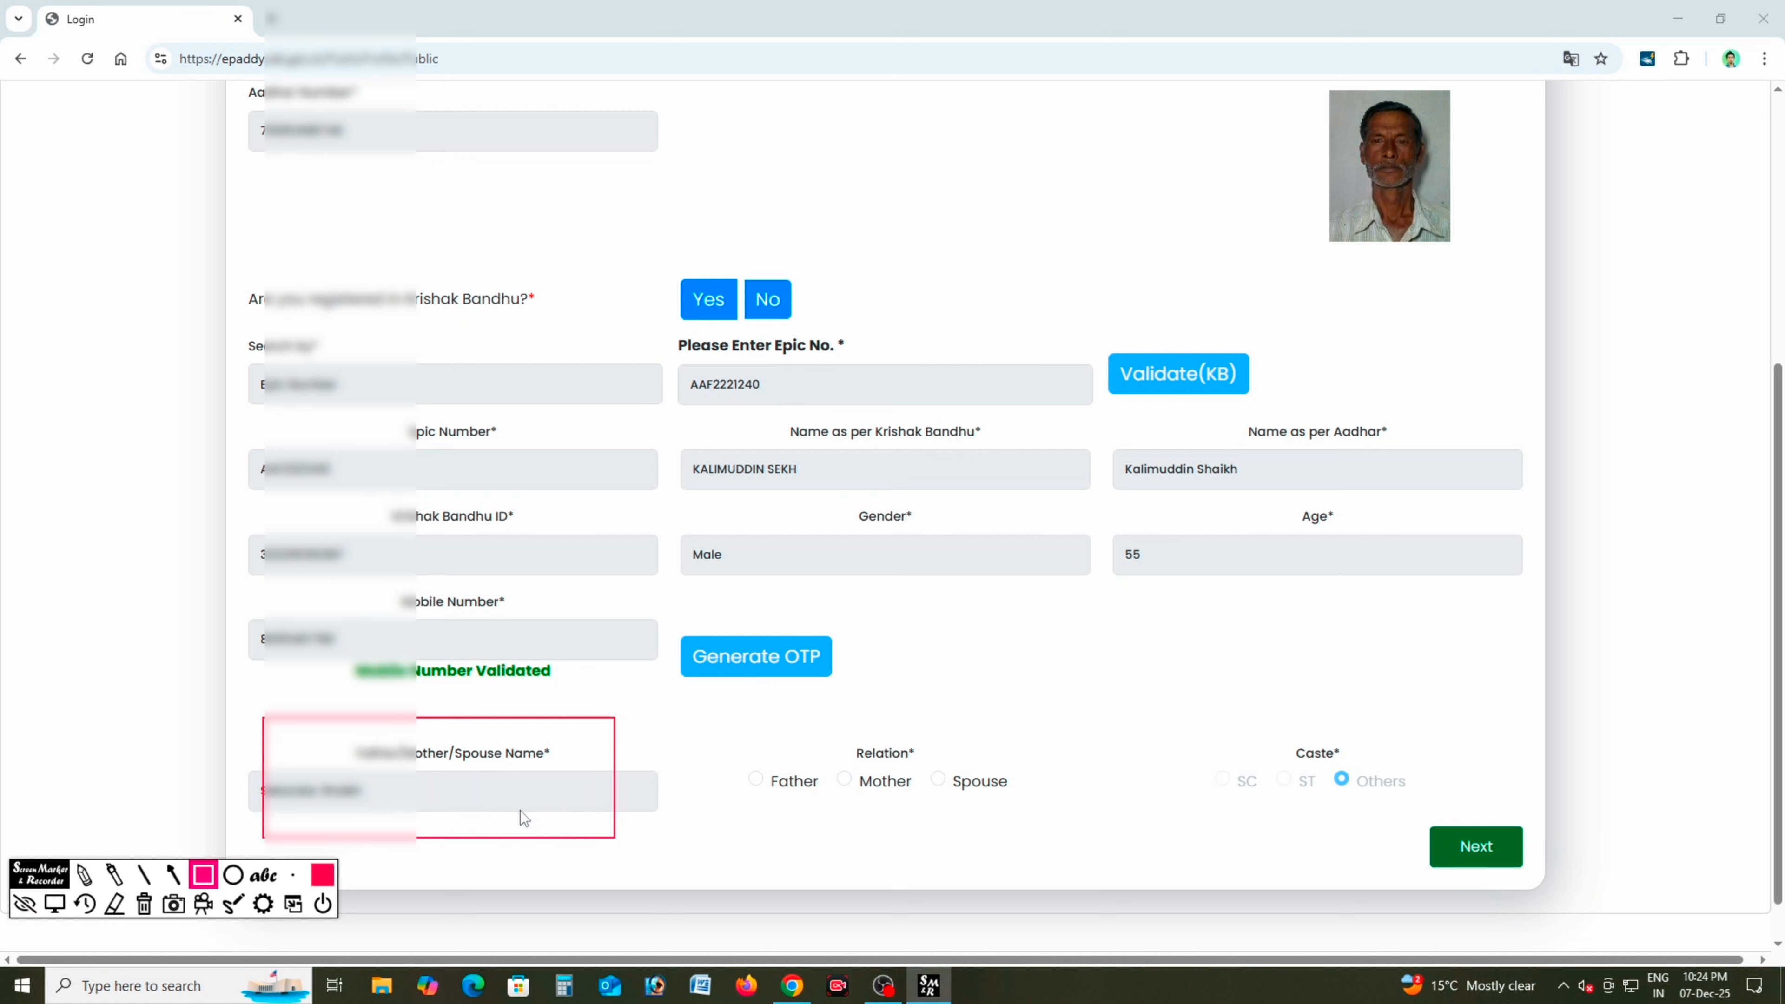
{"action": "left_click_drag", "start_coordinate": [731, 737], "coordinate": [1042, 824]}
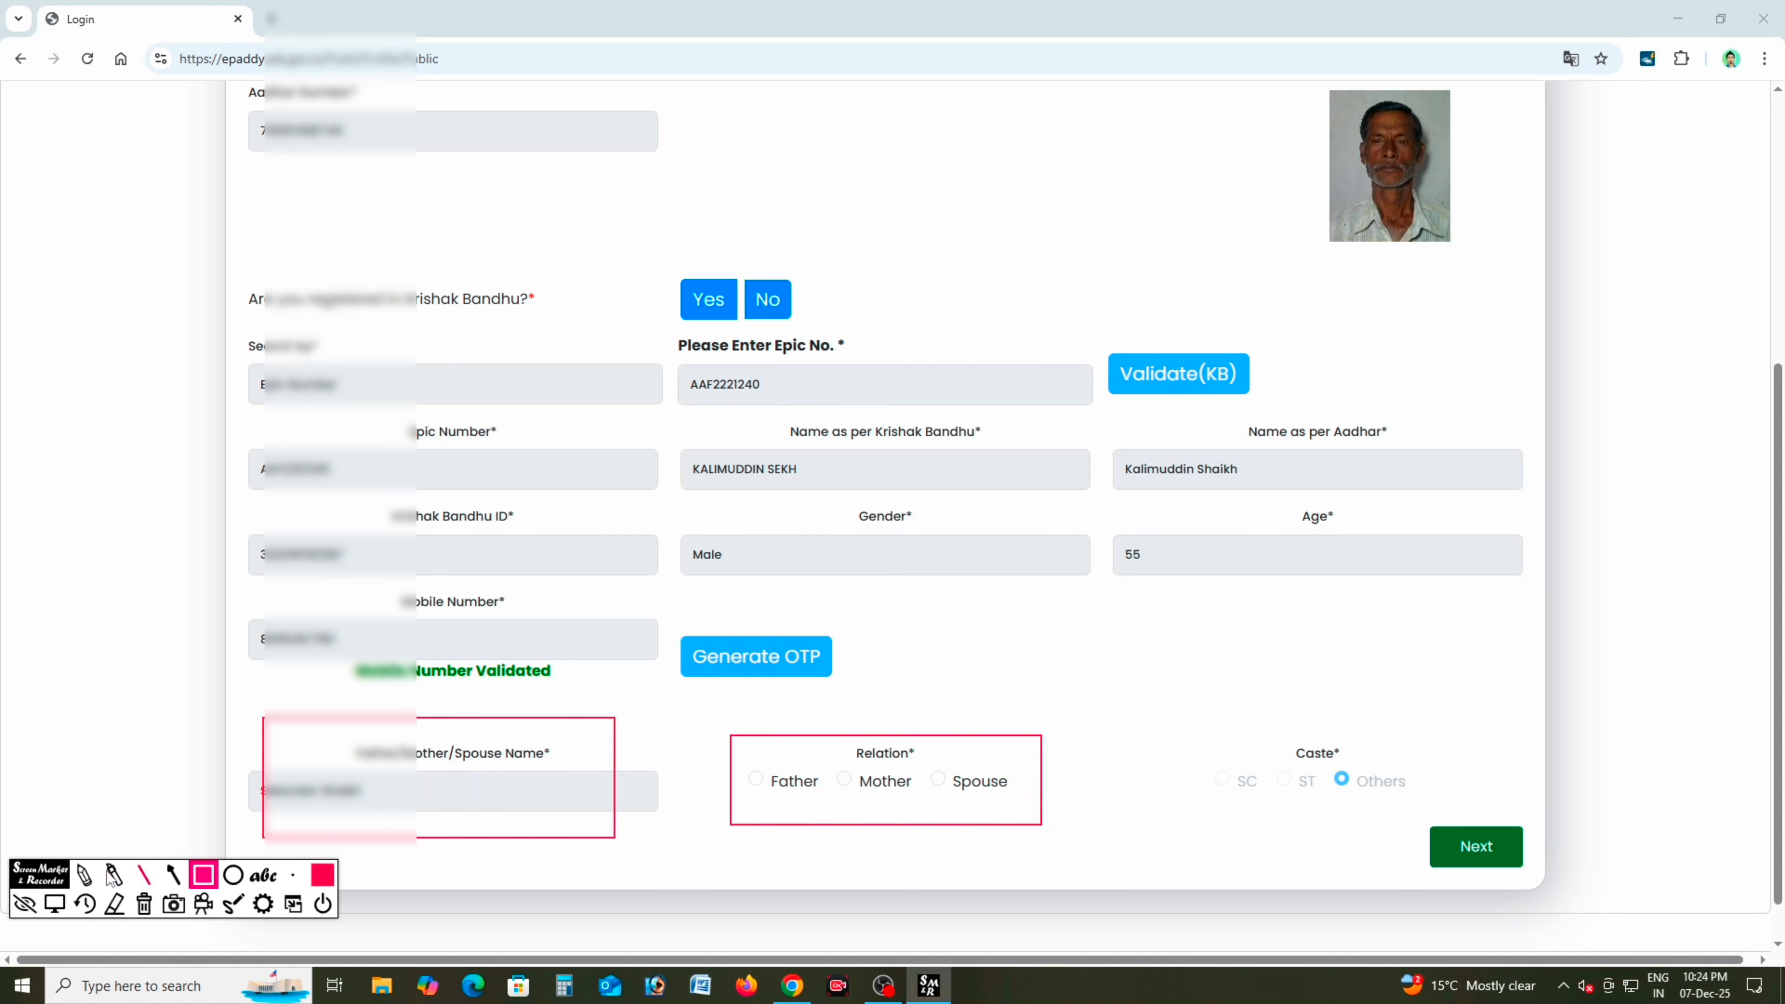
{"action": "left_click", "coordinate": [143, 906]}
{"action": "left_click", "coordinate": [25, 904]}
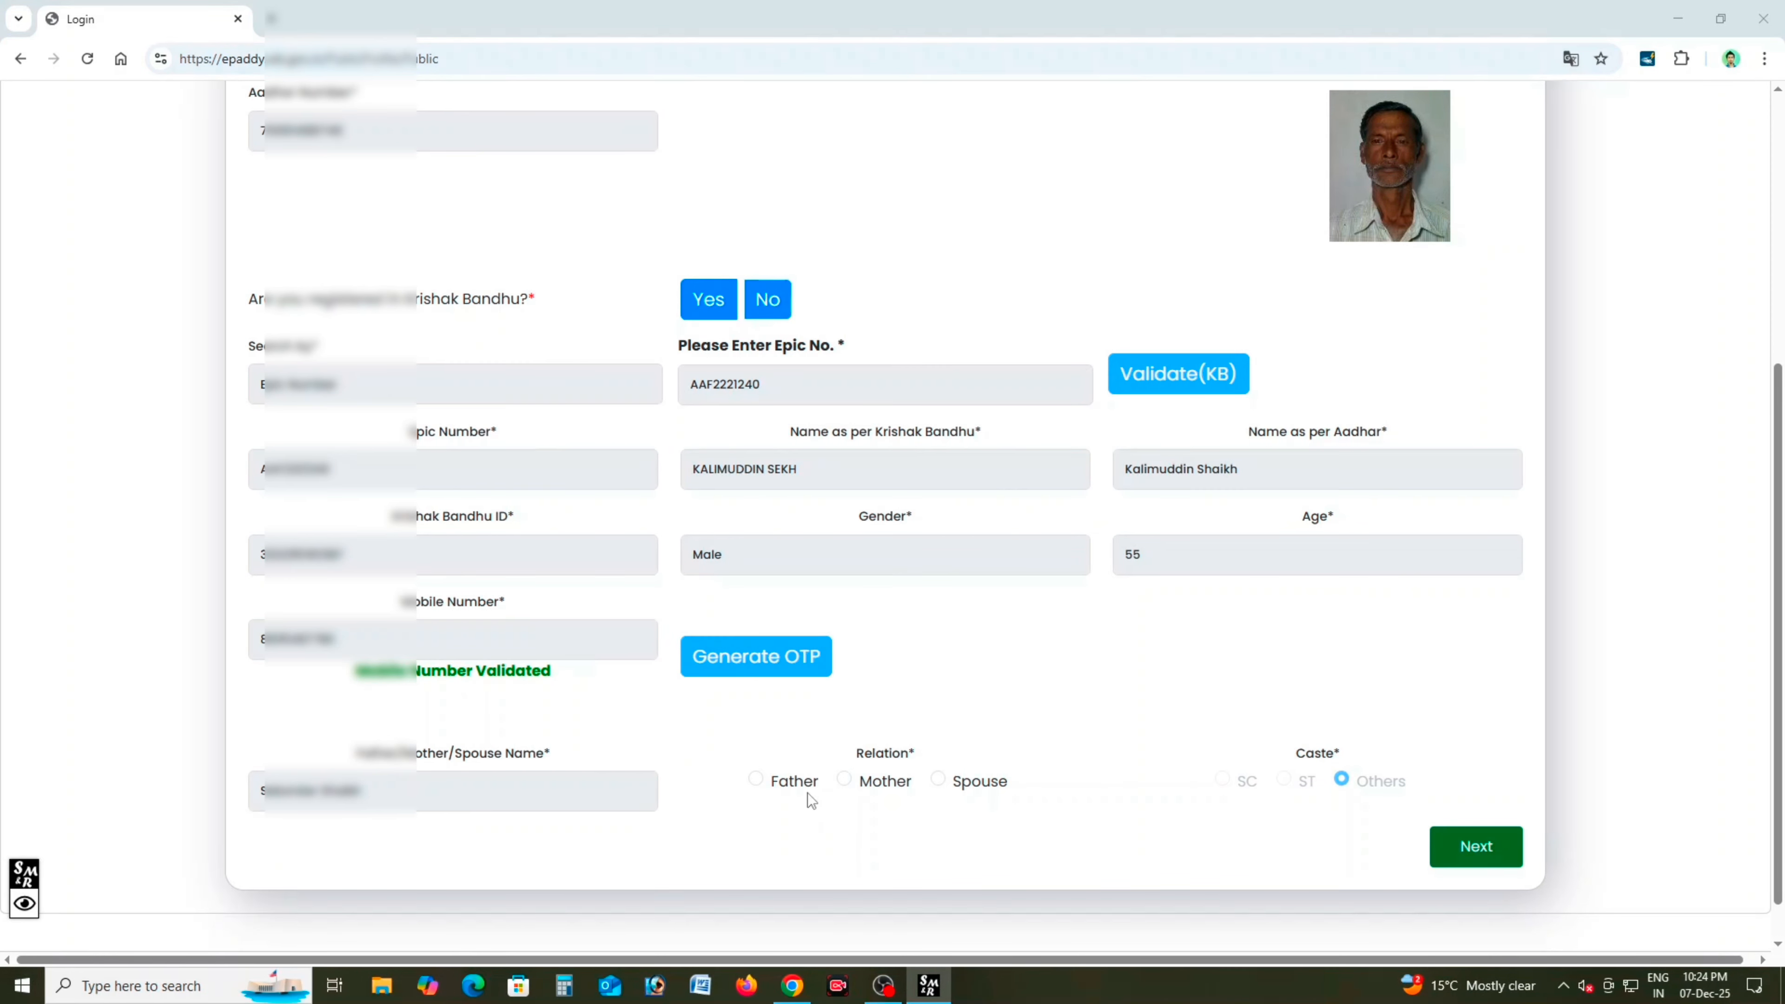
Set the relation to Father and continue to the Address stage of the registration.
{"action": "left_click", "coordinate": [759, 783]}
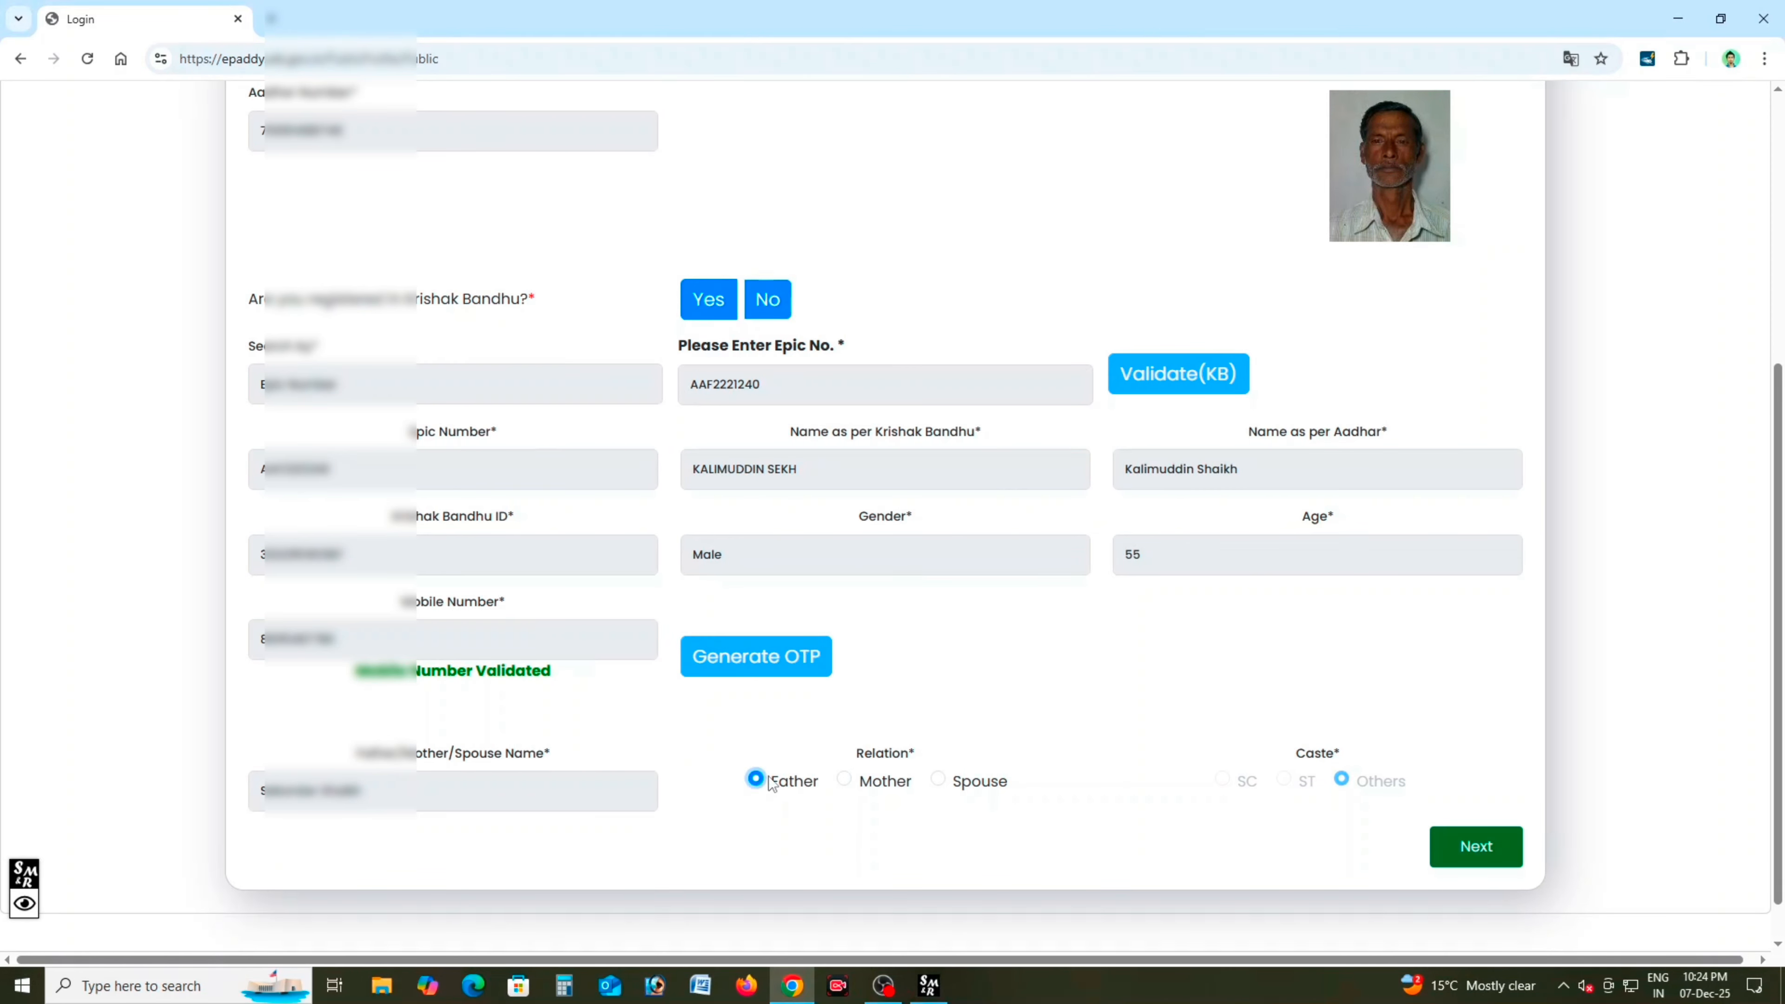
{"action": "left_click", "coordinate": [1478, 845]}
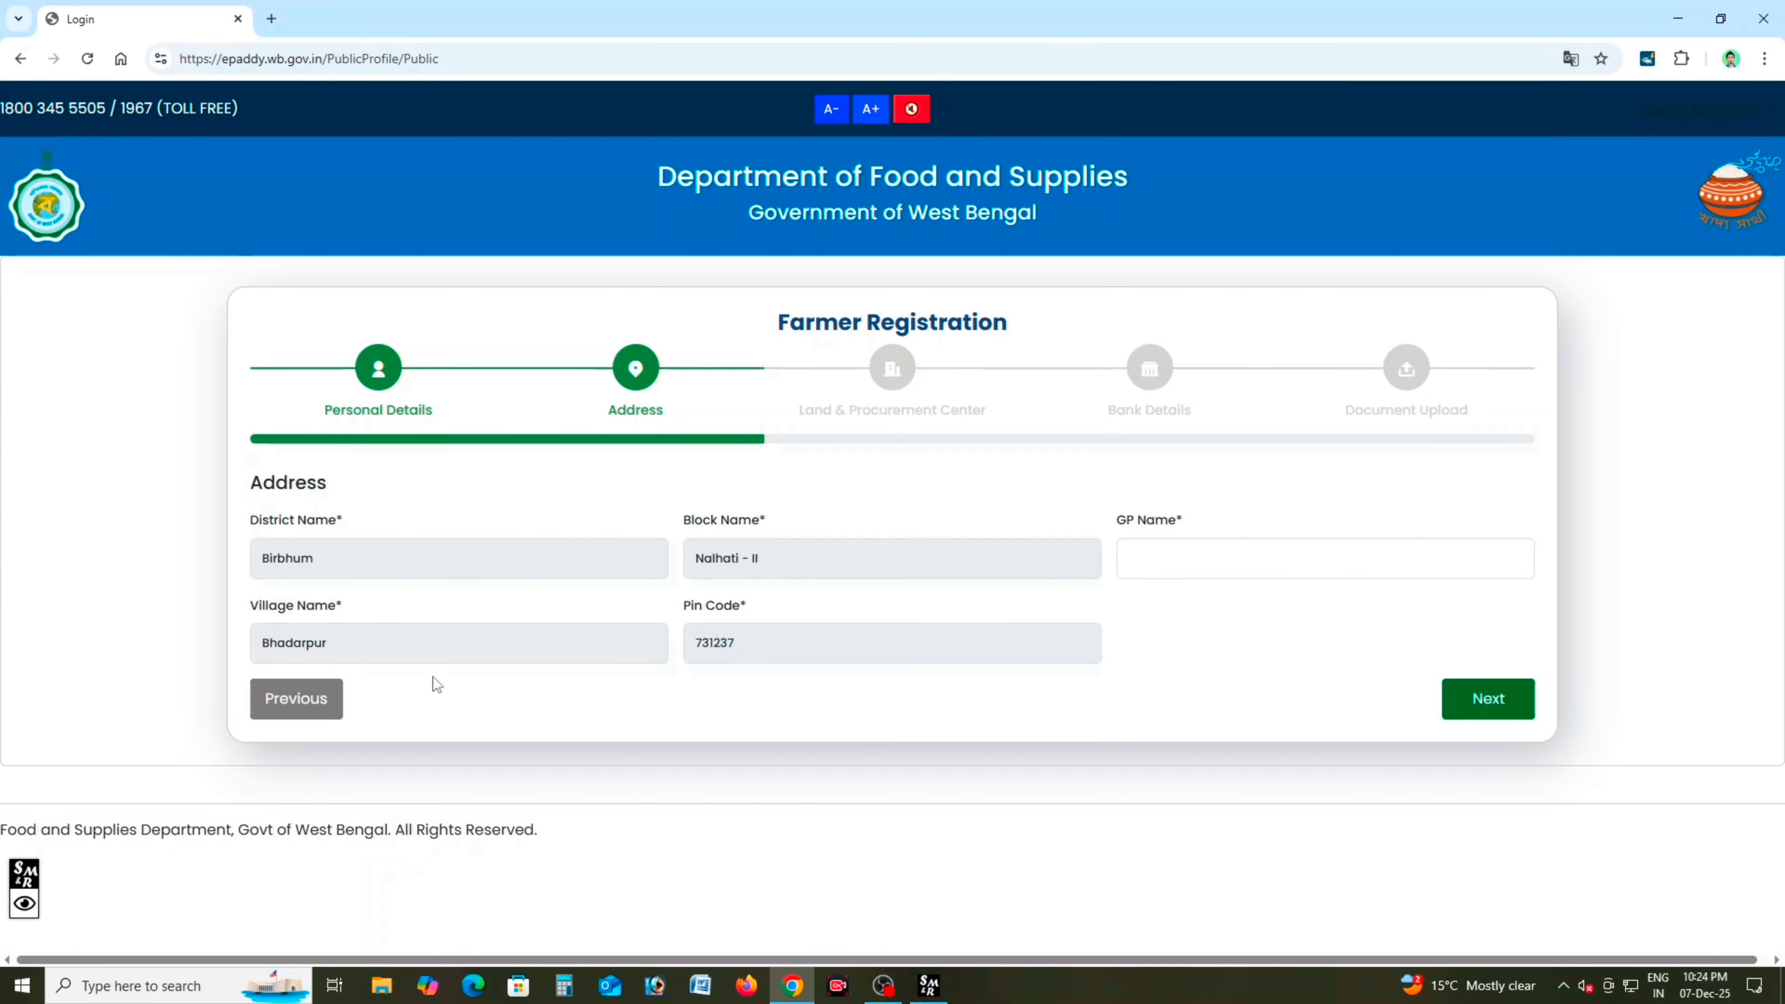
Outline the GP Name field and the Next button in red on the Address page, and erase the outlines.
{"action": "left_click", "coordinate": [25, 900]}
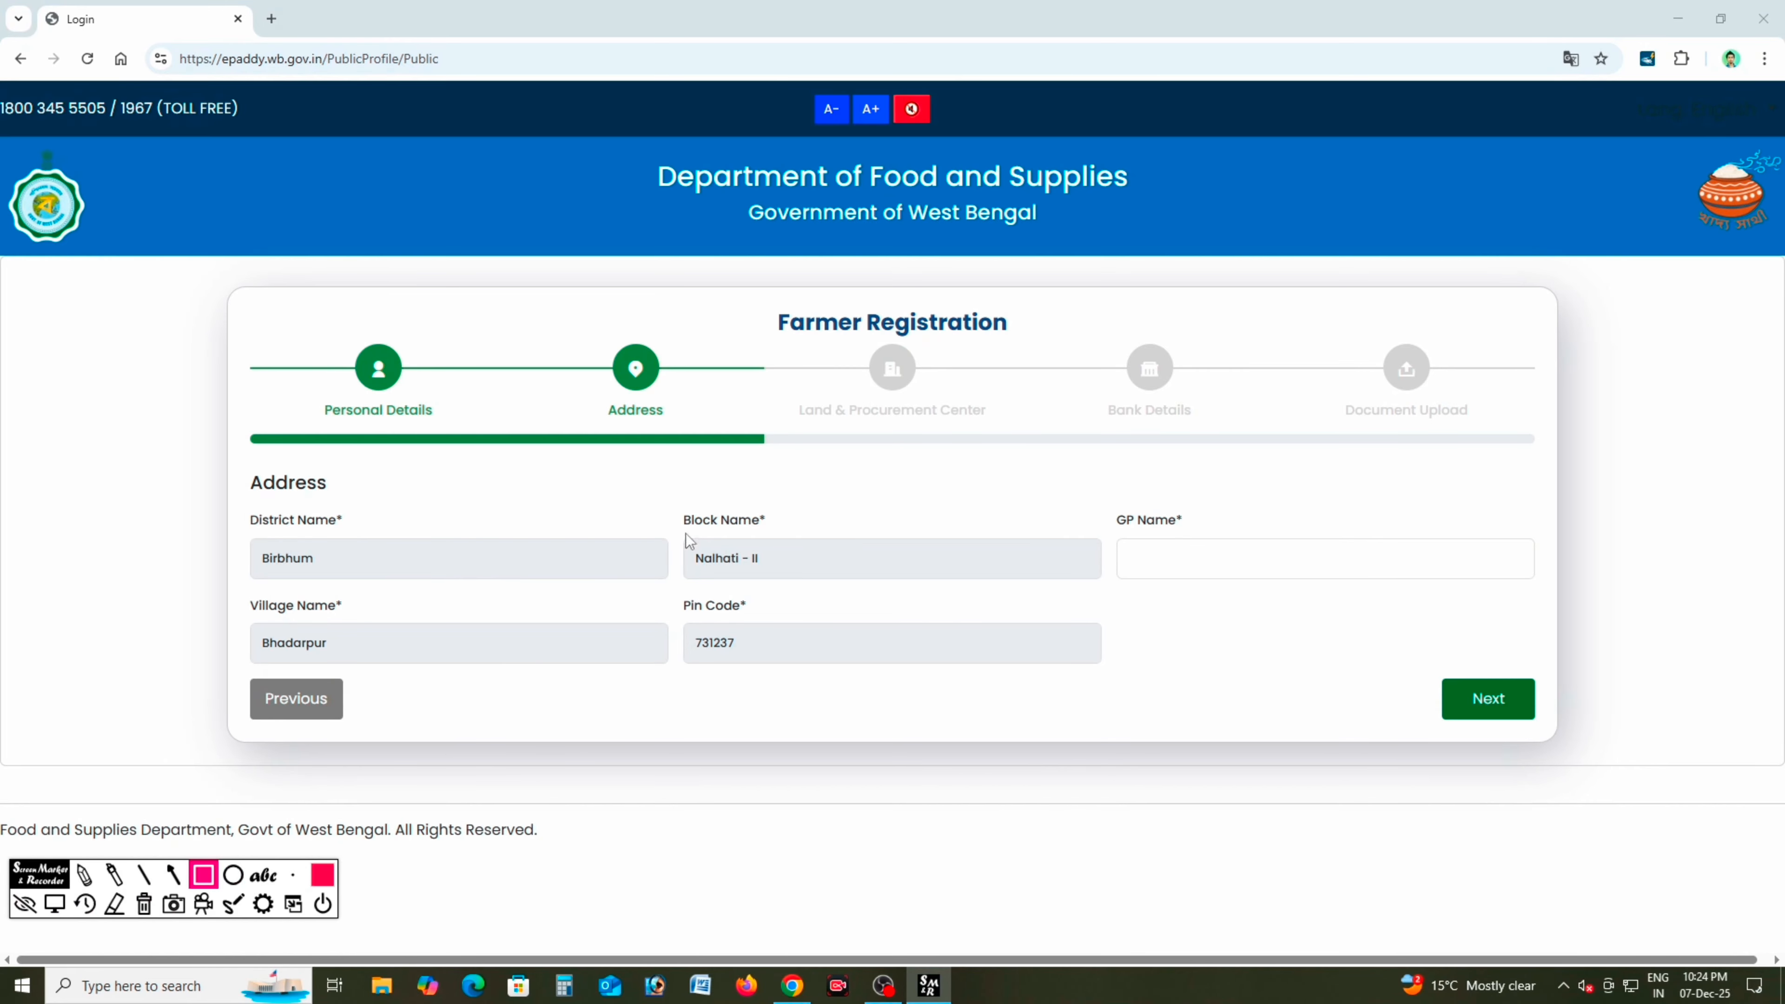
{"action": "left_click_drag", "start_coordinate": [1085, 482], "coordinate": [1445, 605]}
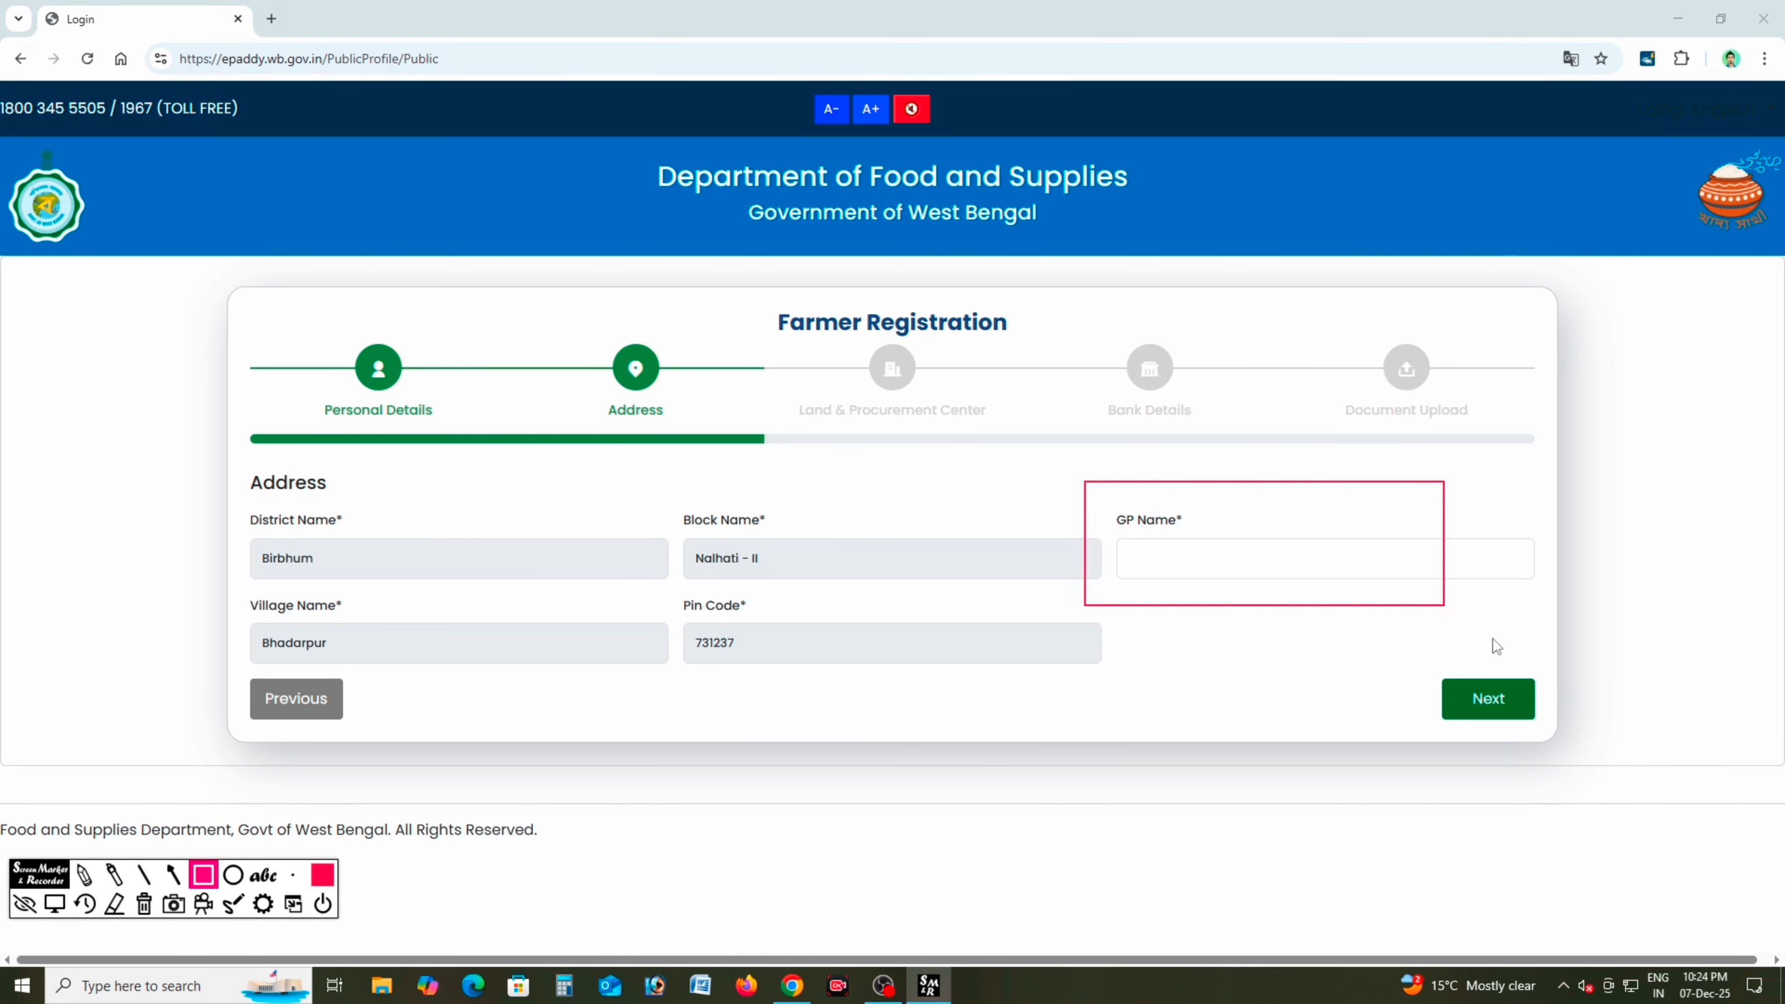
{"action": "left_click_drag", "start_coordinate": [1404, 661], "coordinate": [1556, 726]}
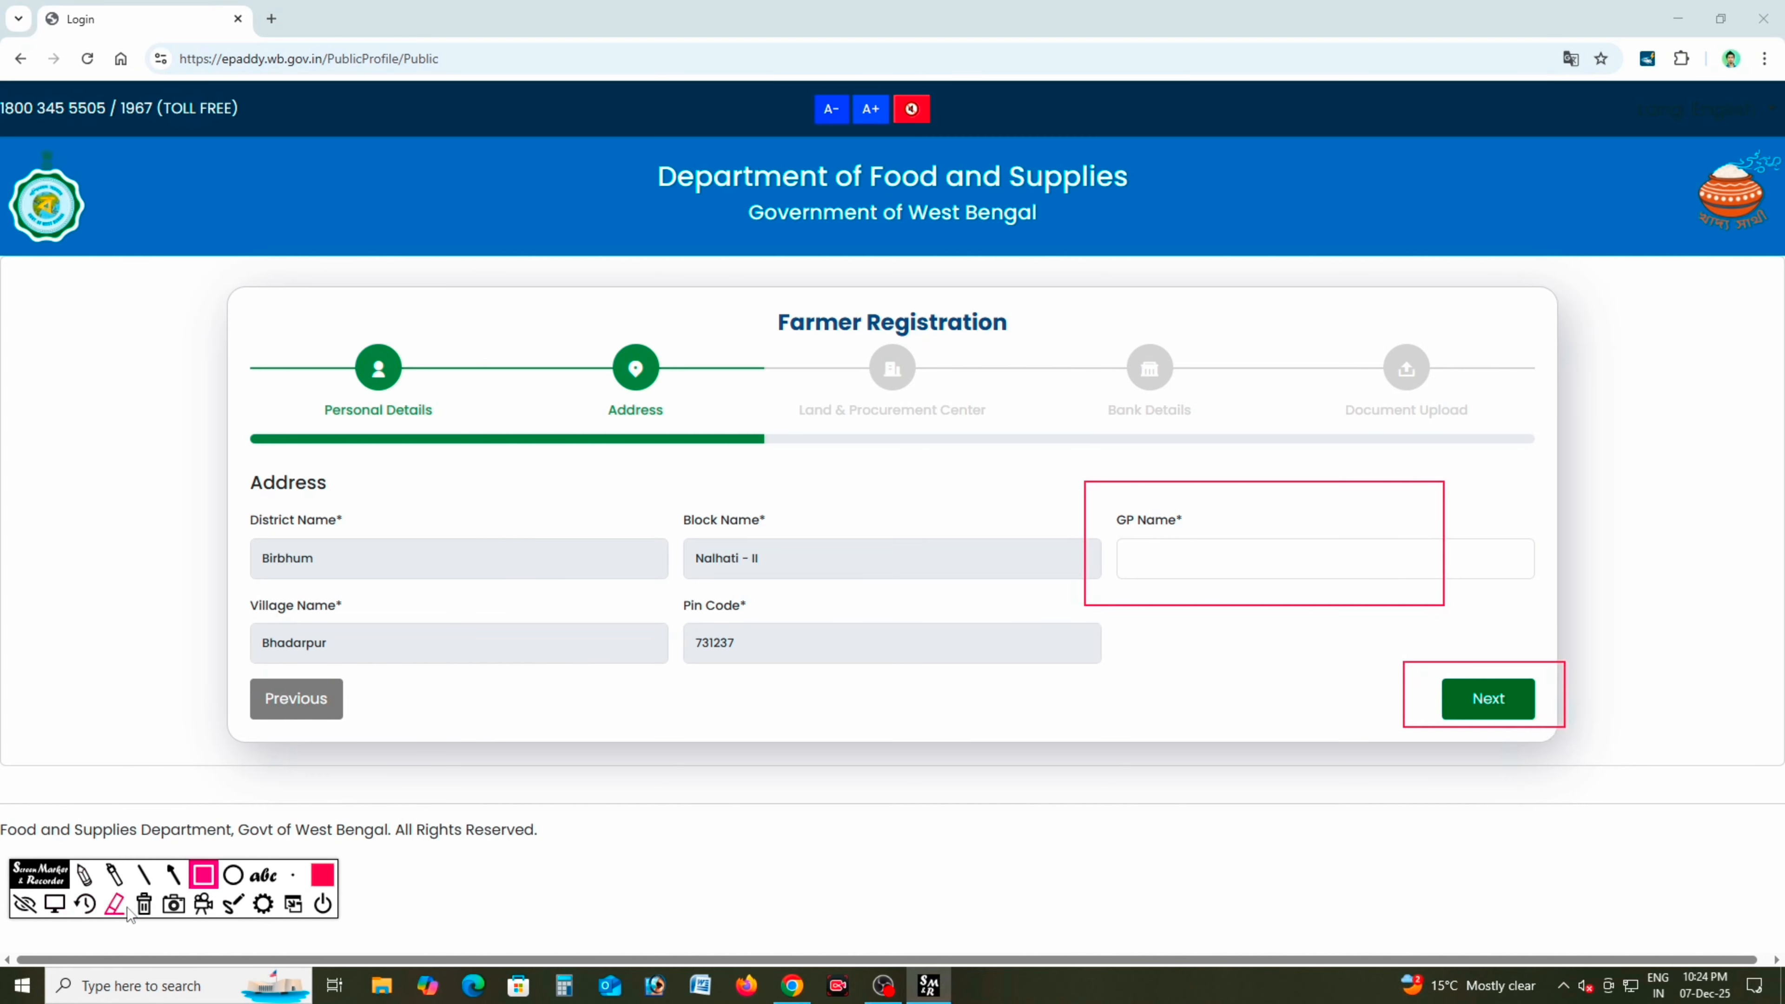
{"action": "left_click", "coordinate": [144, 904]}
{"action": "left_click", "coordinate": [23, 905]}
Fill in the applicant's GP name in the address and continue to the Land & Procurement Center stage.
{"action": "left_click", "coordinate": [1185, 557]}
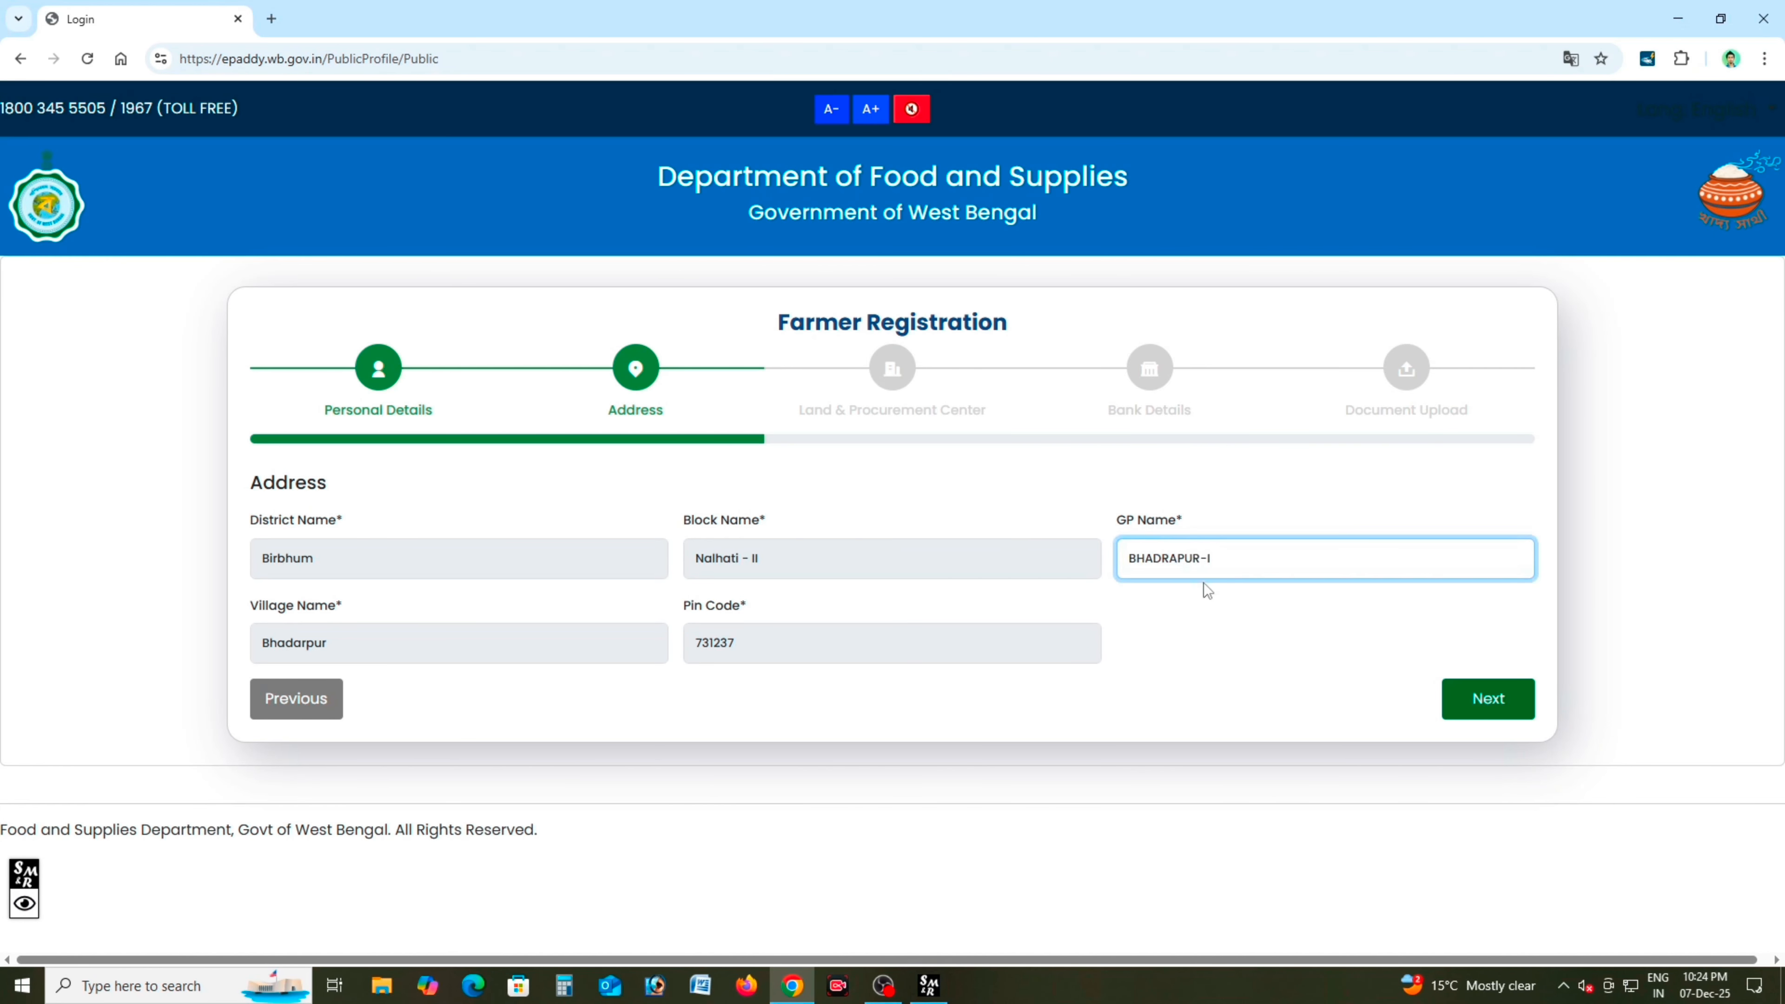
{"action": "left_click", "coordinate": [932, 706]}
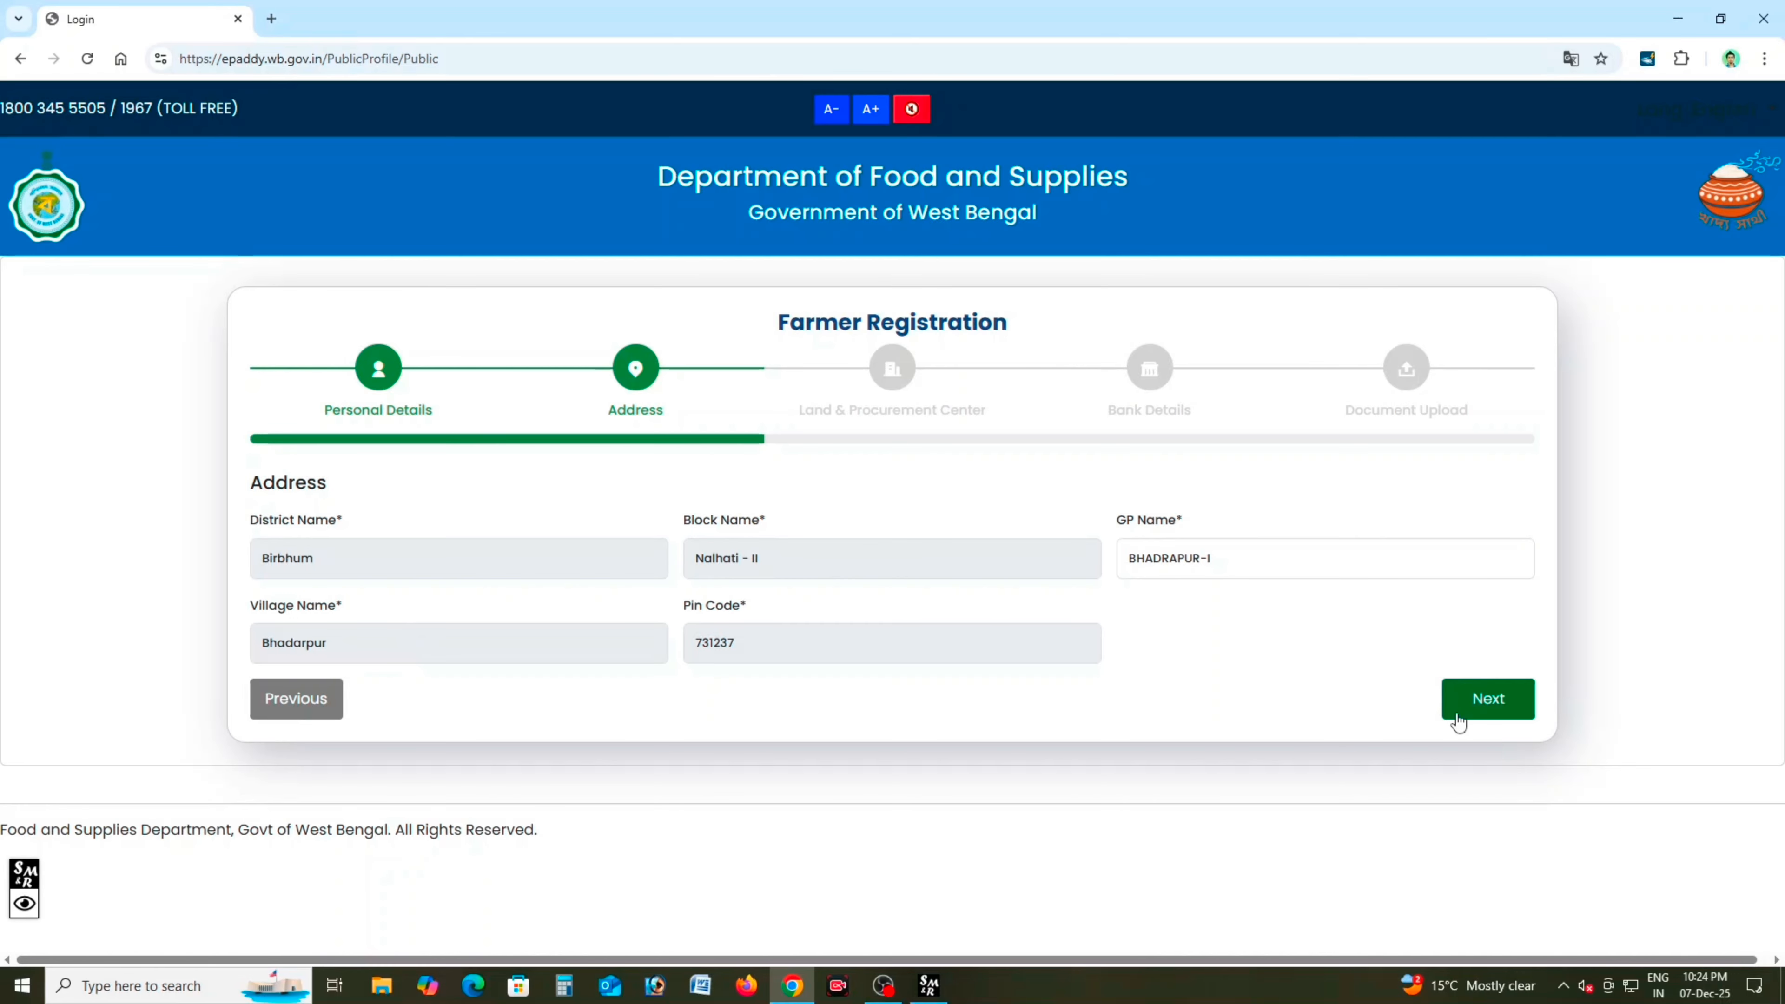
{"action": "left_click", "coordinate": [1475, 703]}
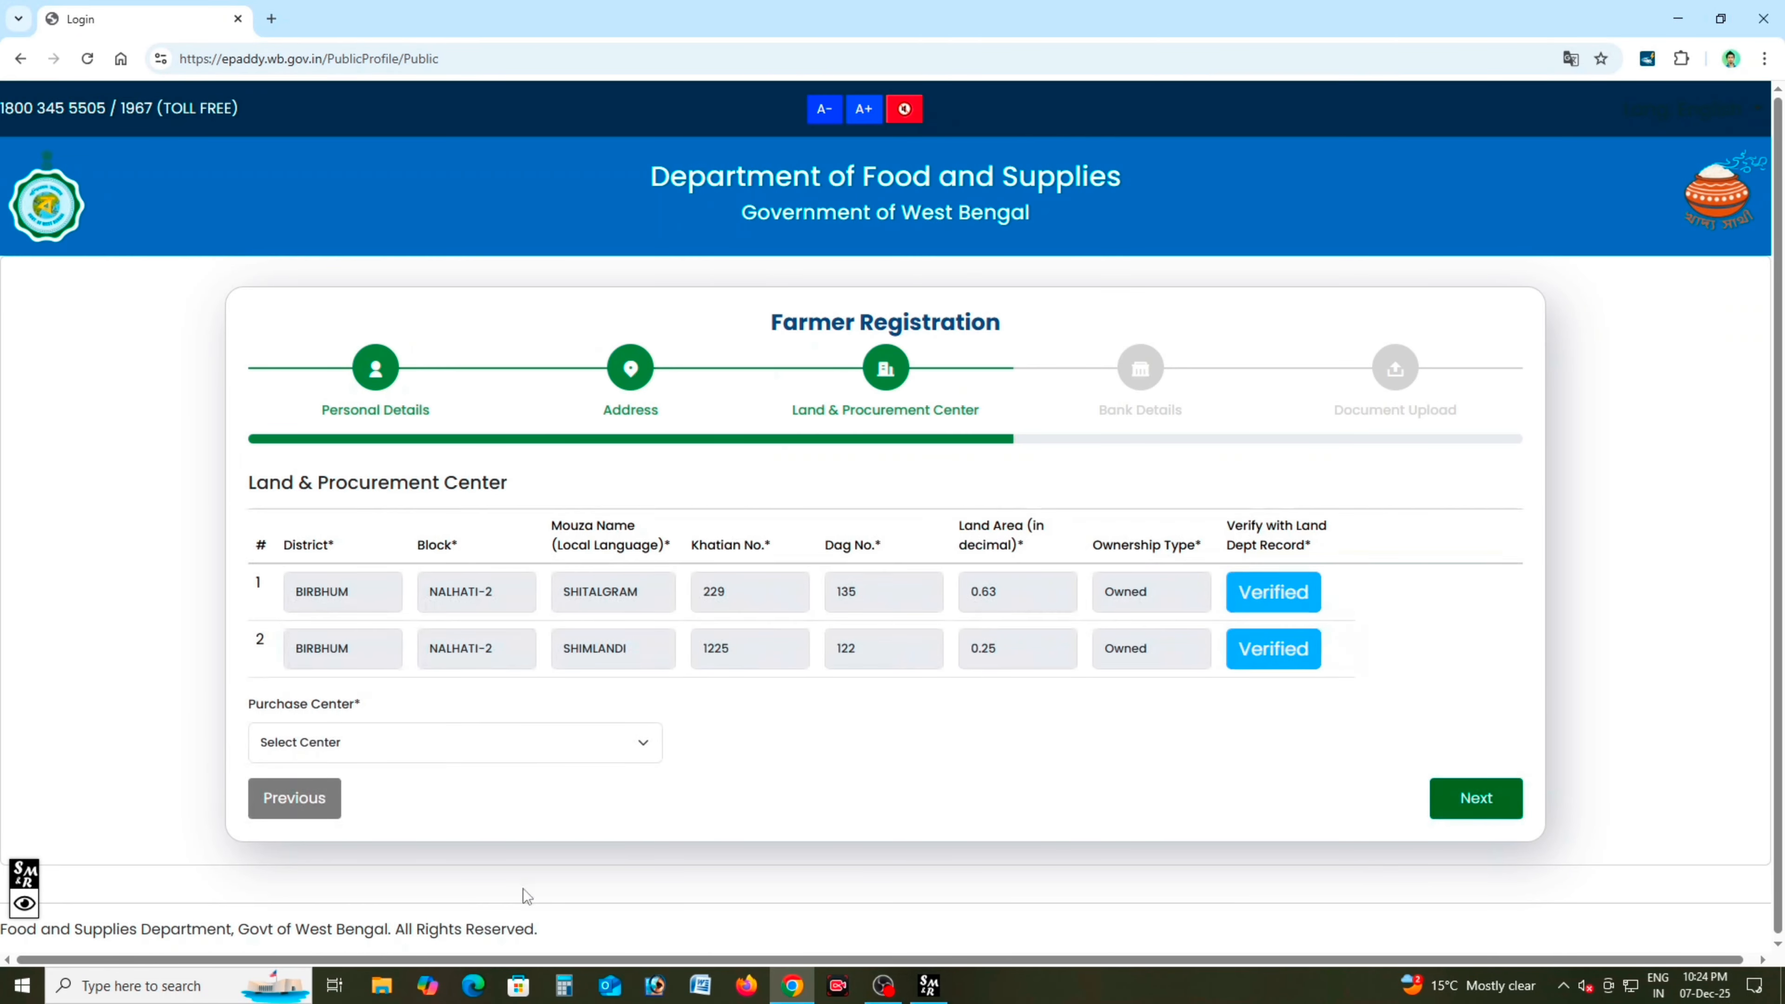
Mark the Land & Procurement Center heading, both land records, the Purchase Center field and Next with red rectangles, and clear them.
{"action": "left_click", "coordinate": [23, 904]}
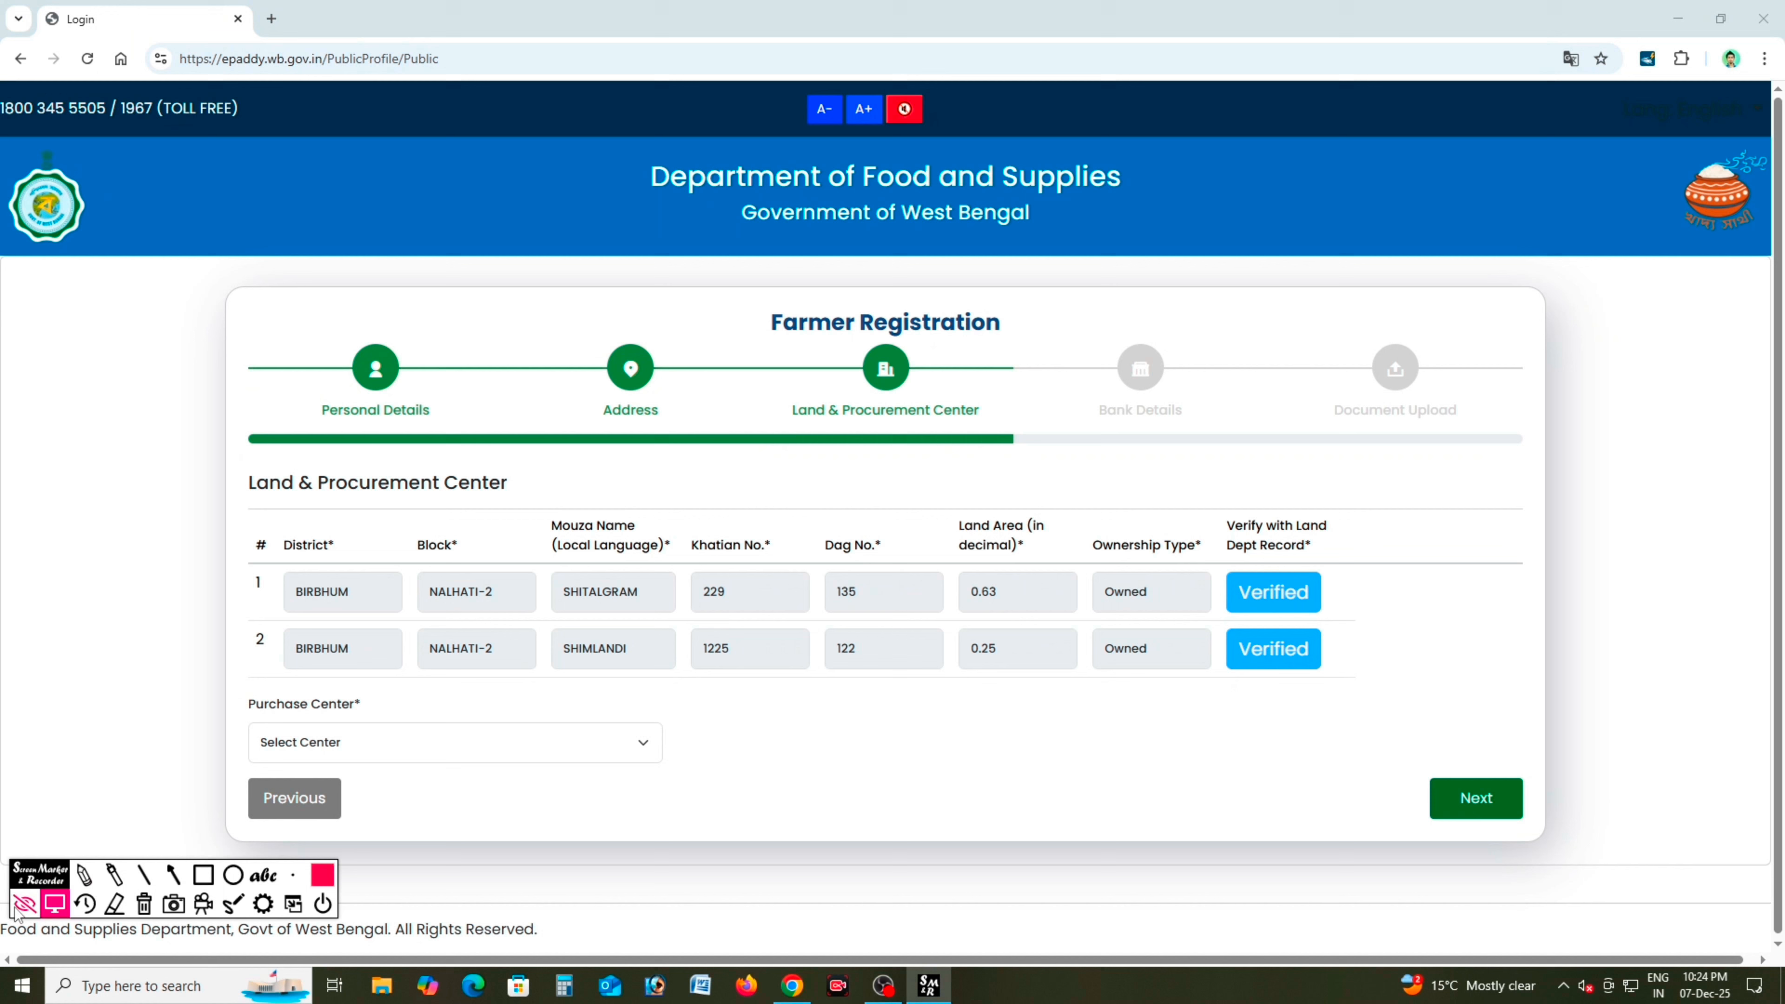
{"action": "left_click", "coordinate": [204, 880]}
{"action": "mouse_move", "coordinate": [215, 471]}
{"action": "left_mouse_down"}
{"action": "mouse_move", "coordinate": [642, 521]}
{"action": "mouse_move", "coordinate": [637, 503]}
{"action": "left_mouse_up"}
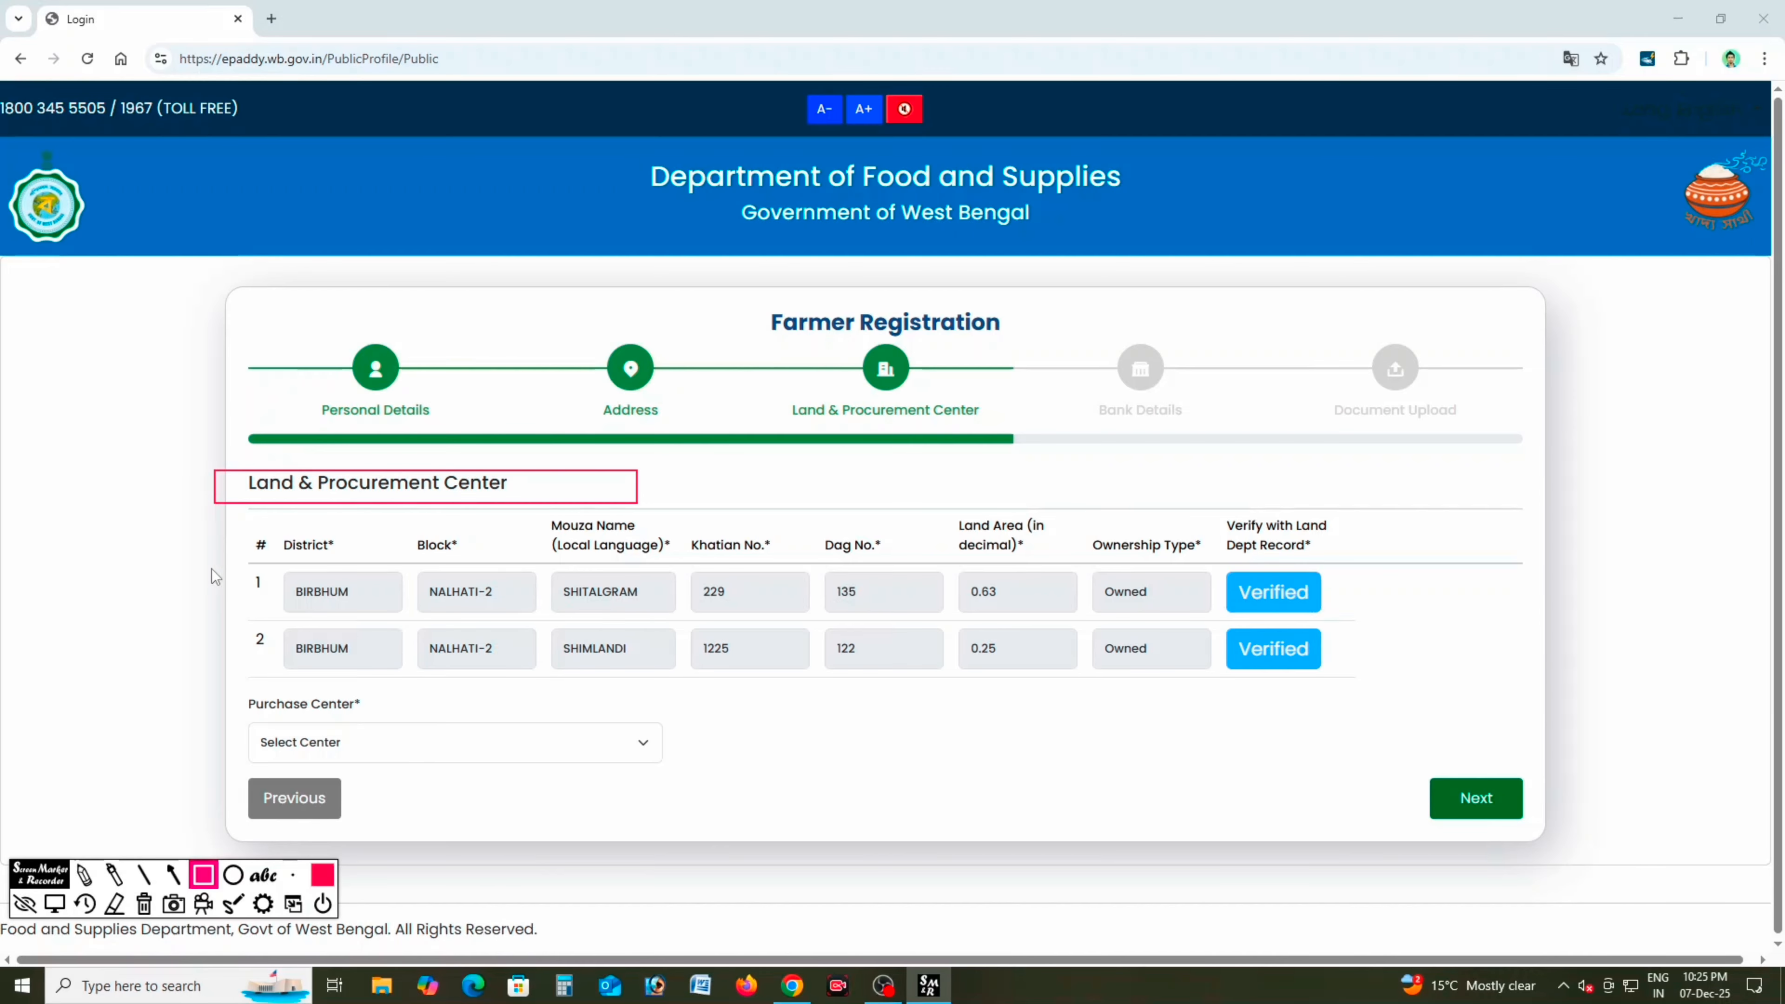
{"action": "mouse_move", "coordinate": [211, 568]}
{"action": "left_mouse_down"}
{"action": "mouse_move", "coordinate": [935, 622]}
{"action": "mouse_move", "coordinate": [1258, 623]}
{"action": "mouse_move", "coordinate": [1188, 612]}
{"action": "mouse_move", "coordinate": [1210, 609]}
{"action": "left_mouse_up"}
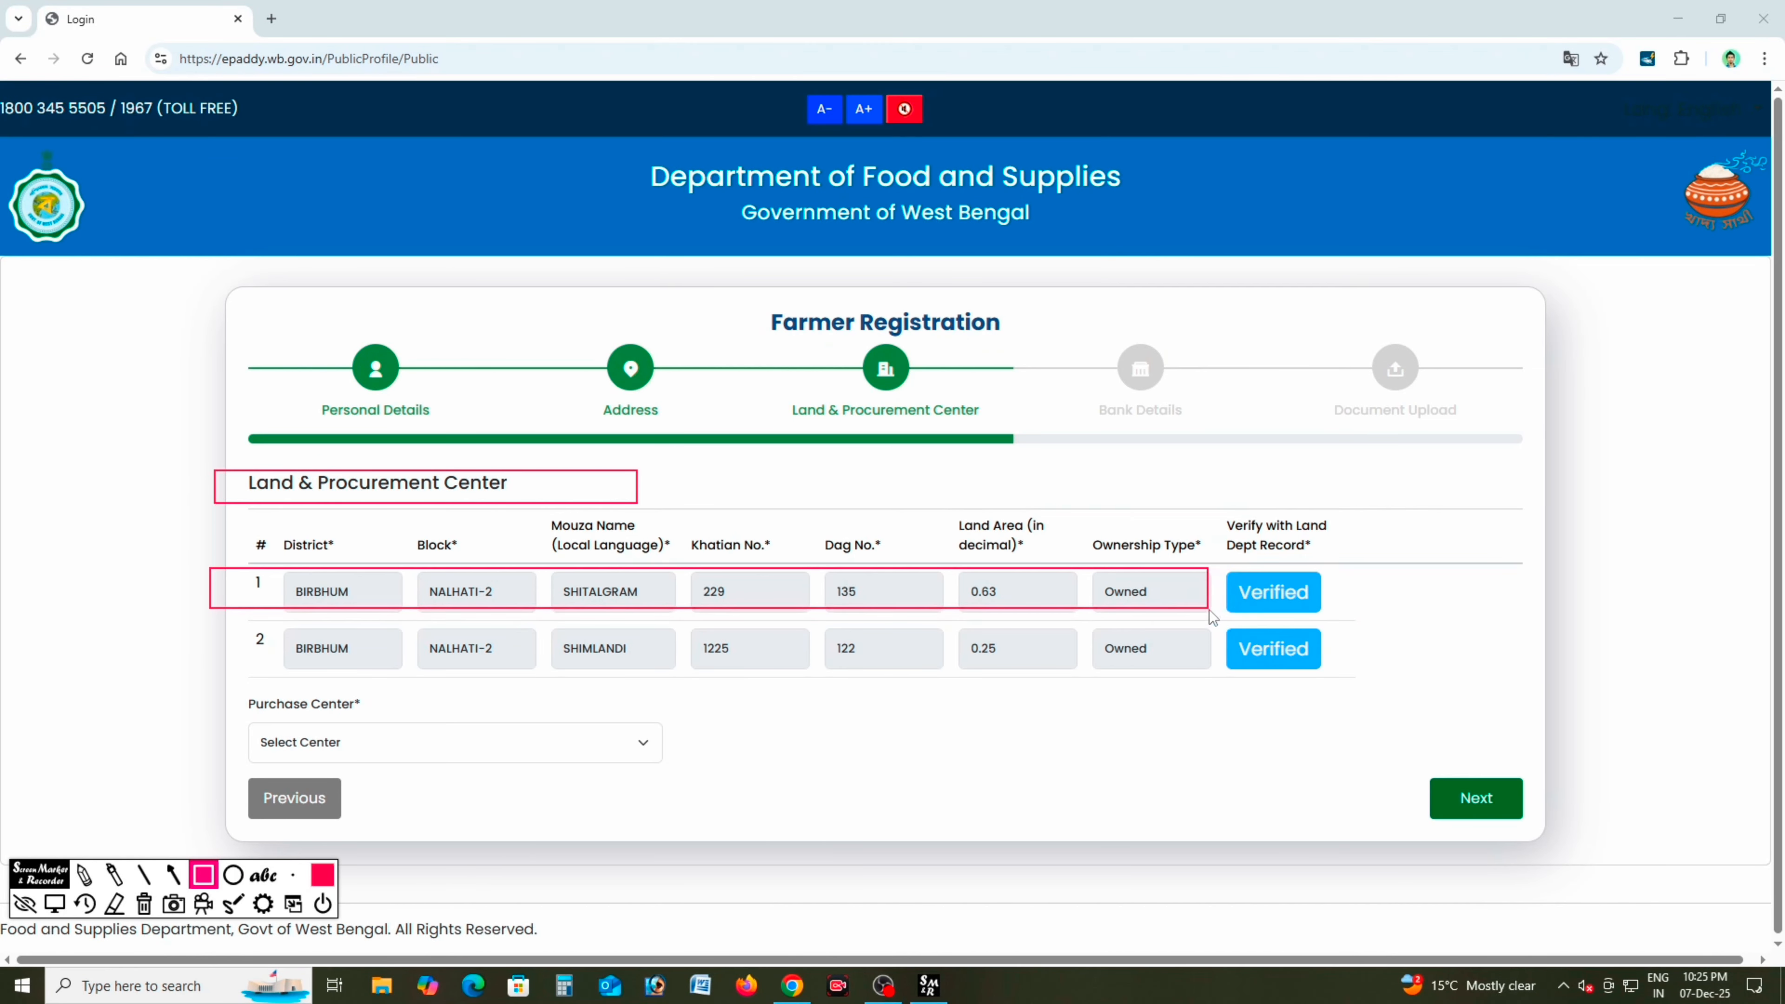
{"action": "mouse_move", "coordinate": [232, 623]}
{"action": "left_mouse_down"}
{"action": "mouse_move", "coordinate": [290, 648]}
{"action": "mouse_move", "coordinate": [1218, 687]}
{"action": "left_mouse_up"}
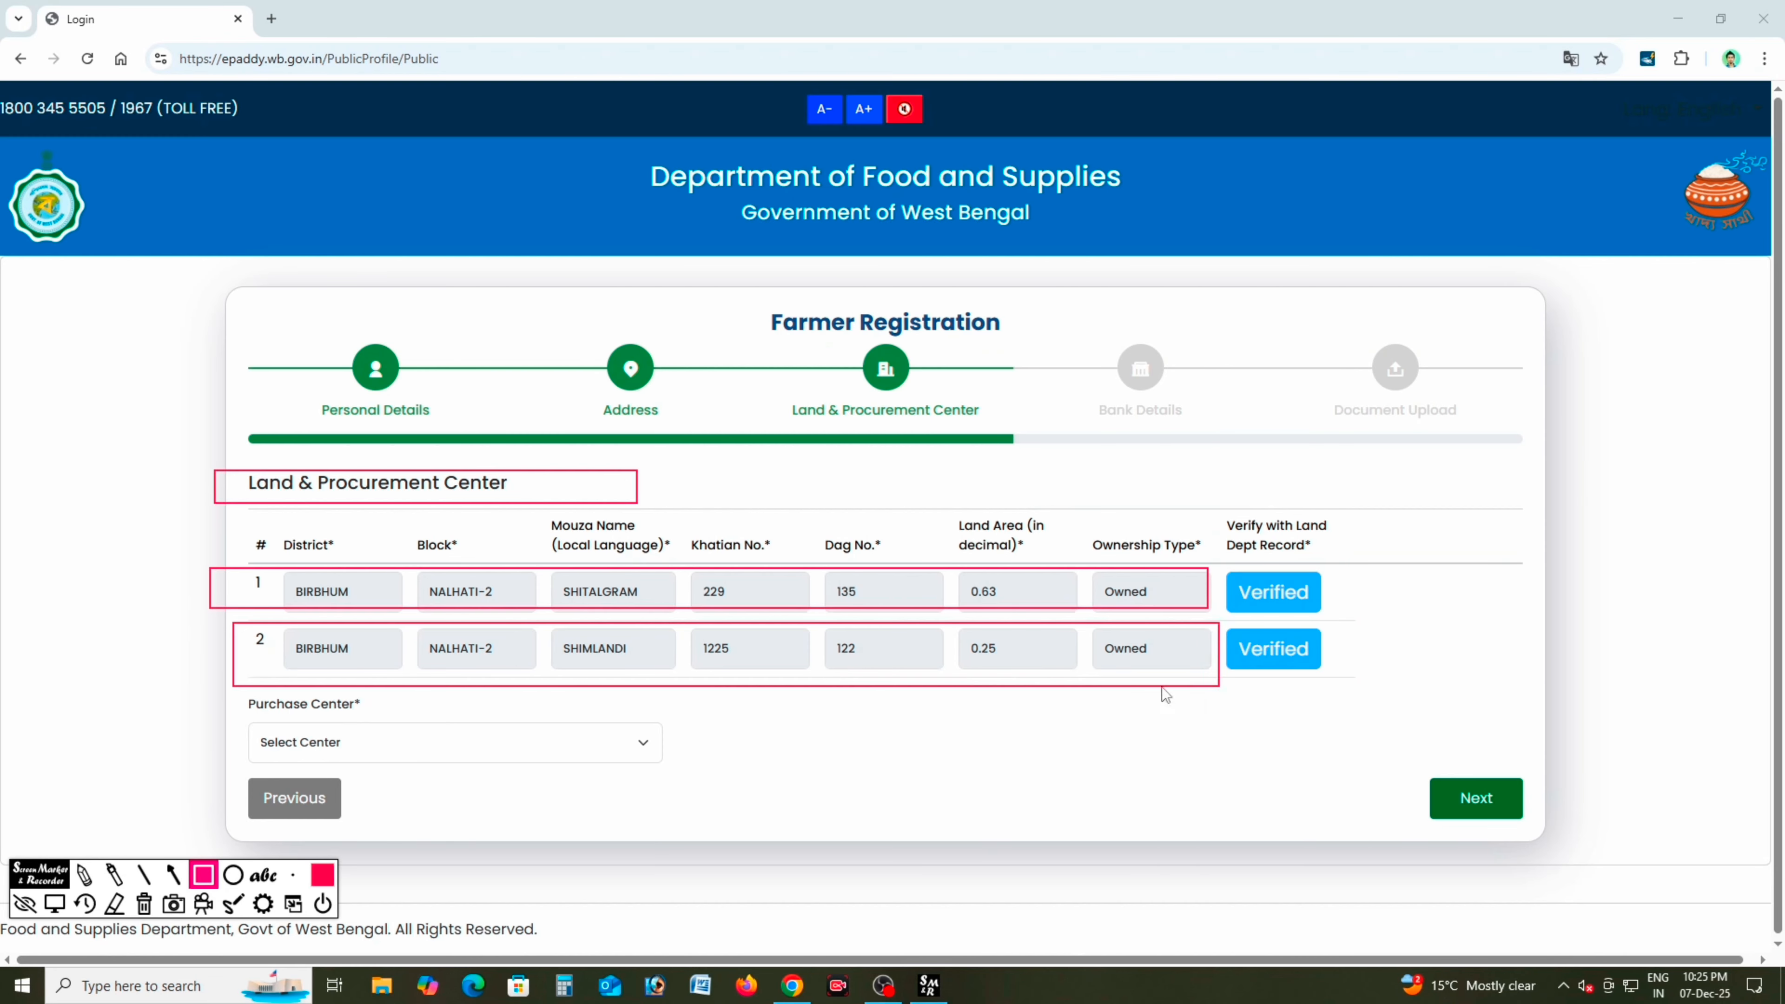
{"action": "left_click_drag", "start_coordinate": [216, 694], "coordinate": [695, 770]}
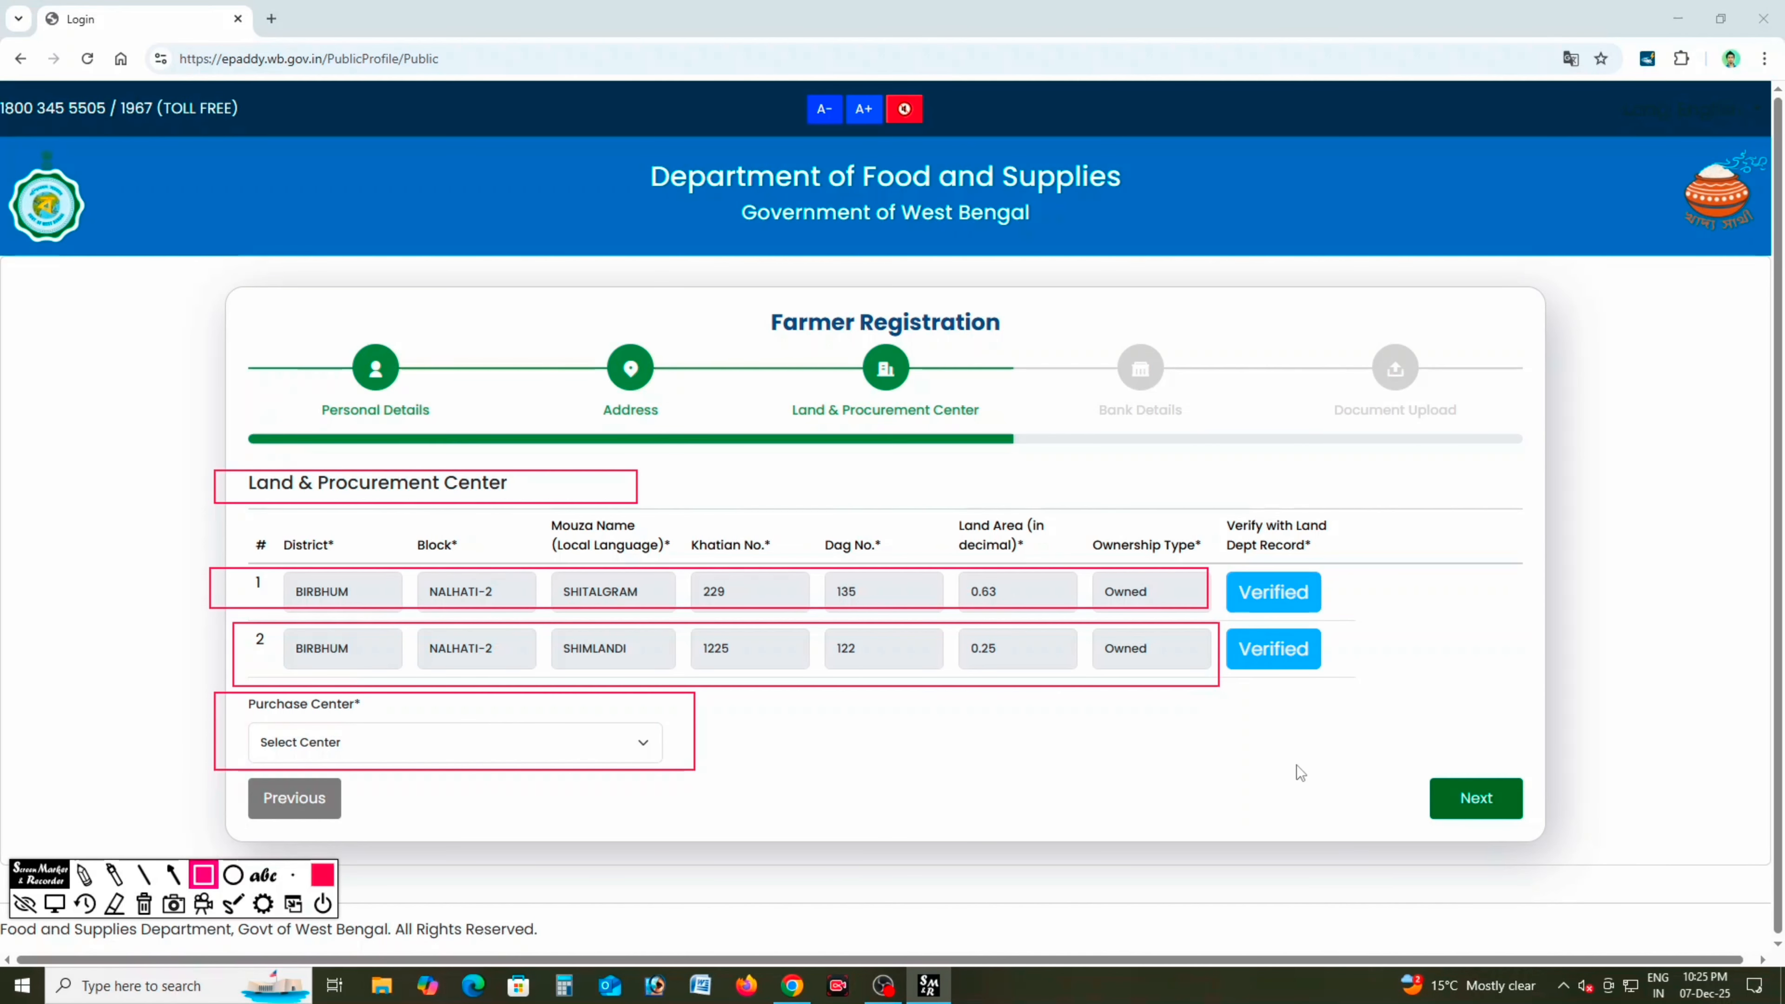
{"action": "left_click_drag", "start_coordinate": [1301, 764], "coordinate": [1550, 834]}
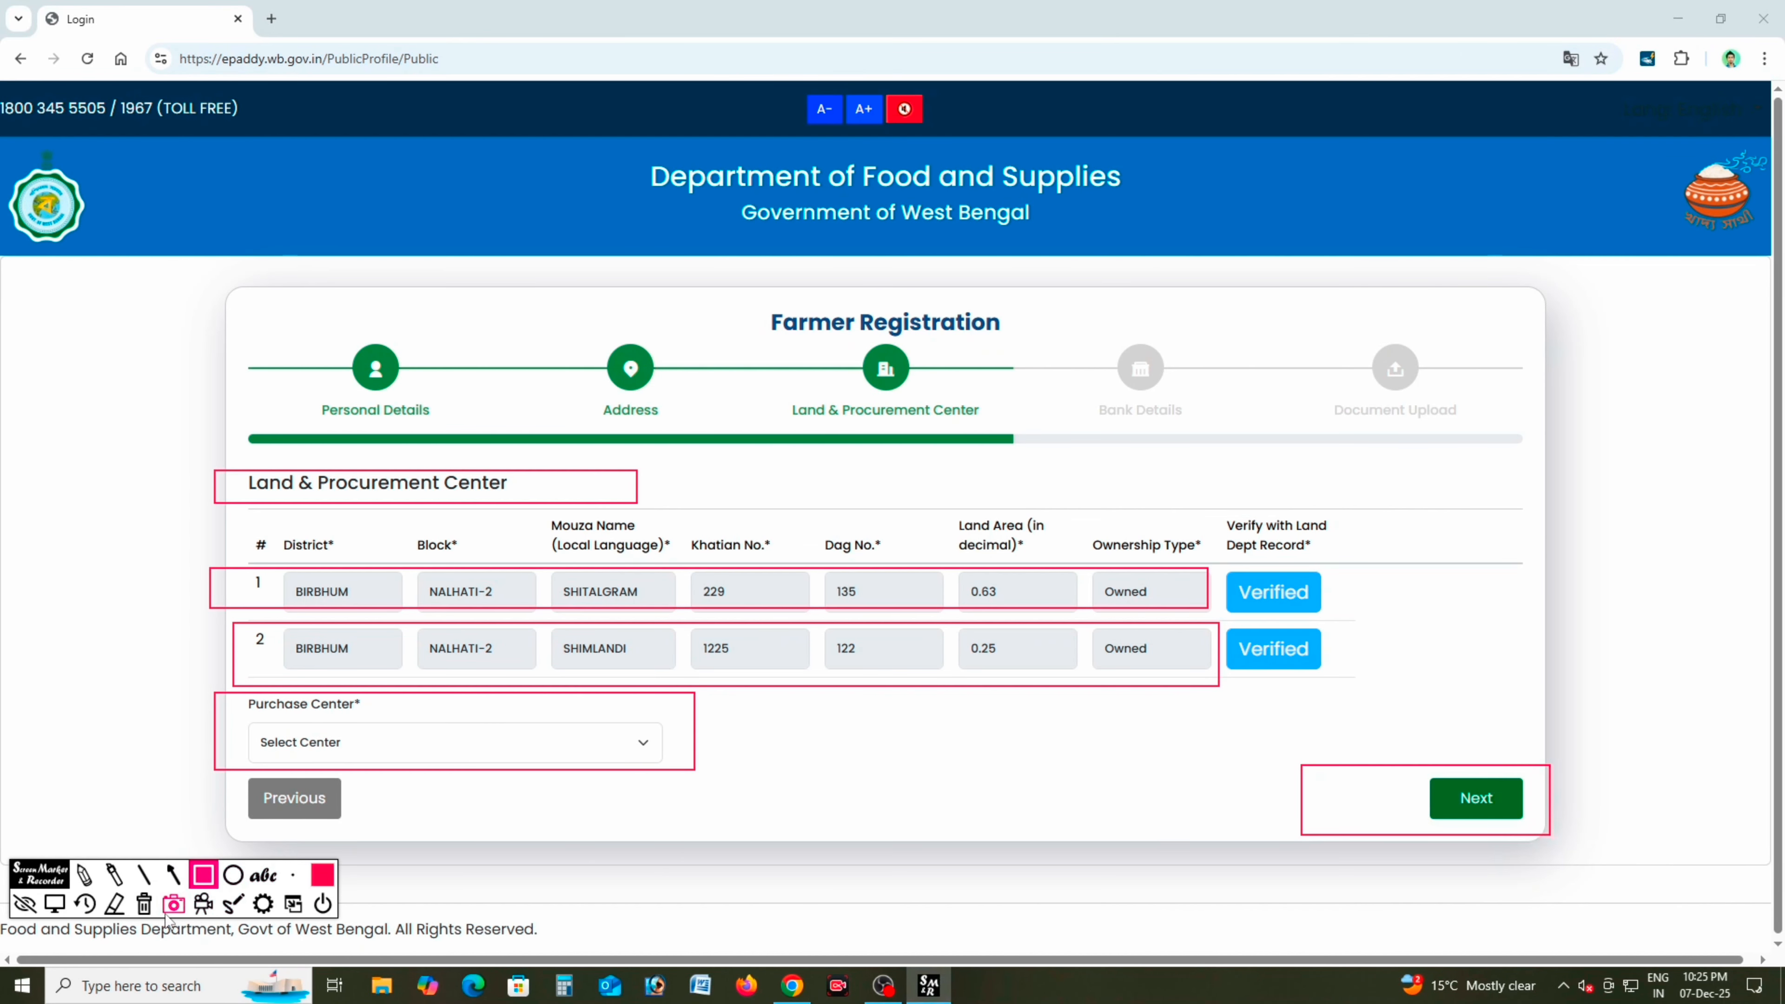
{"action": "left_click", "coordinate": [143, 904]}
{"action": "left_click", "coordinate": [24, 904]}
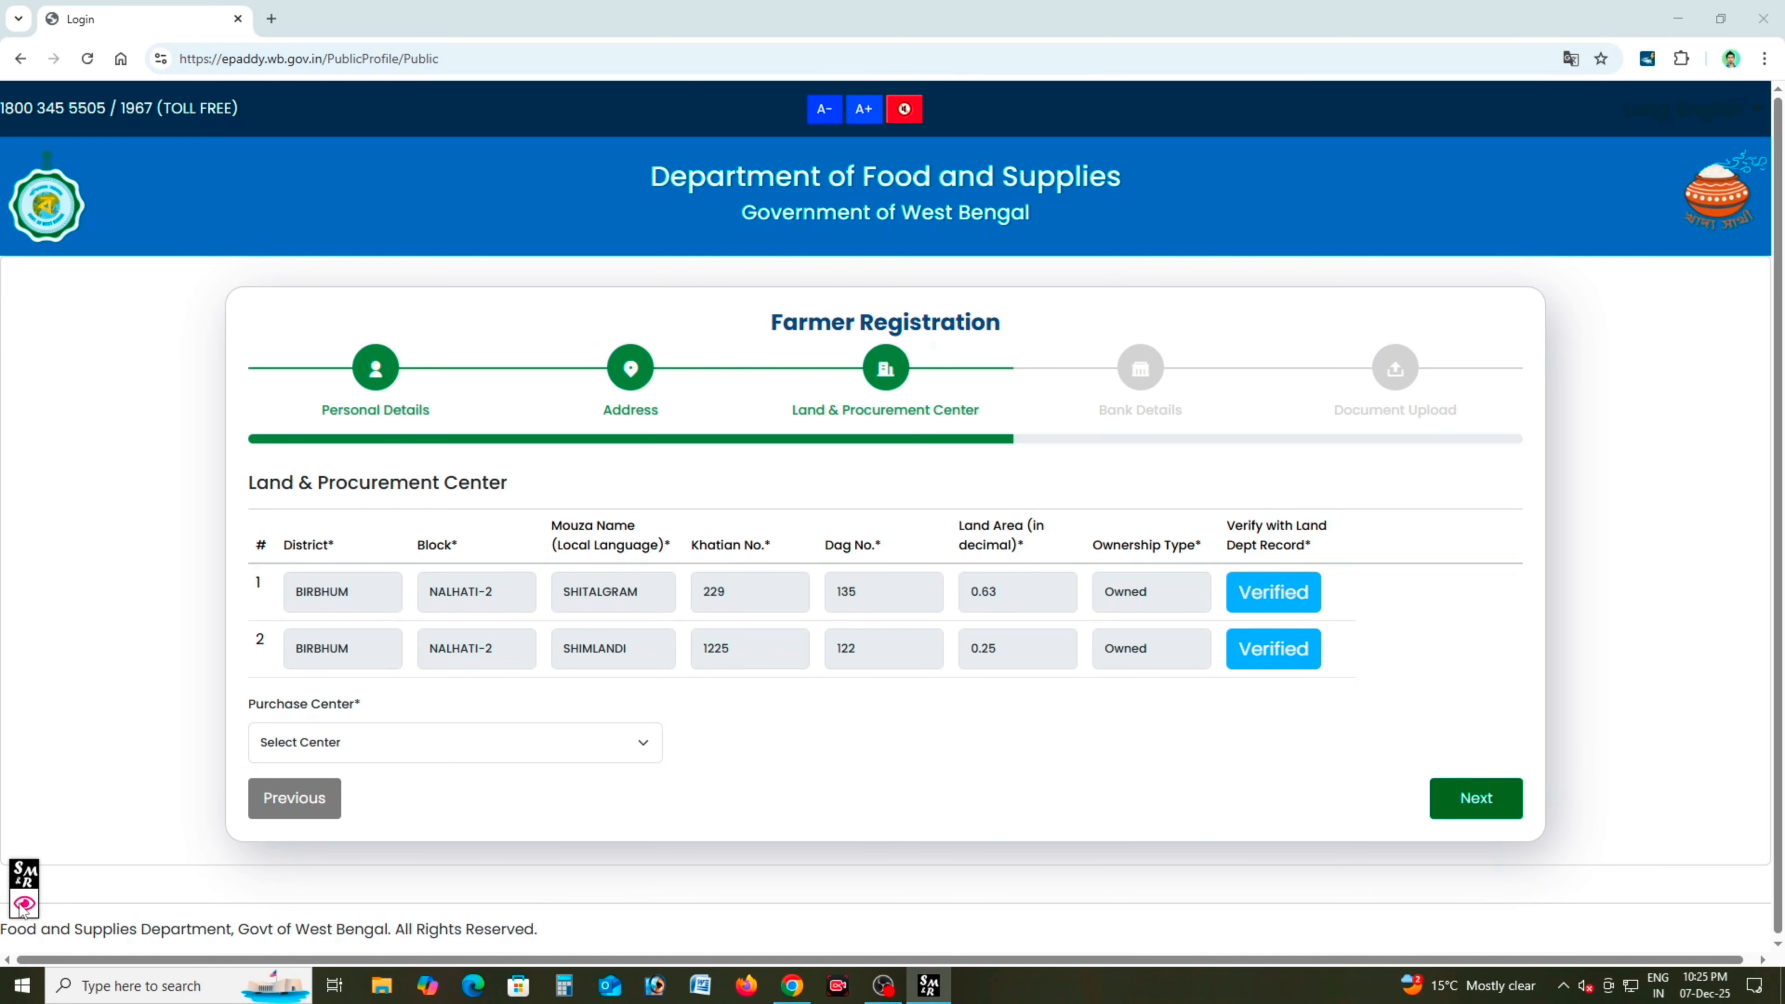
Choose Nalhati II BDO Office Premises 1st CPC as the purchase center and continue to Bank Details.
{"action": "left_click", "coordinate": [450, 751]}
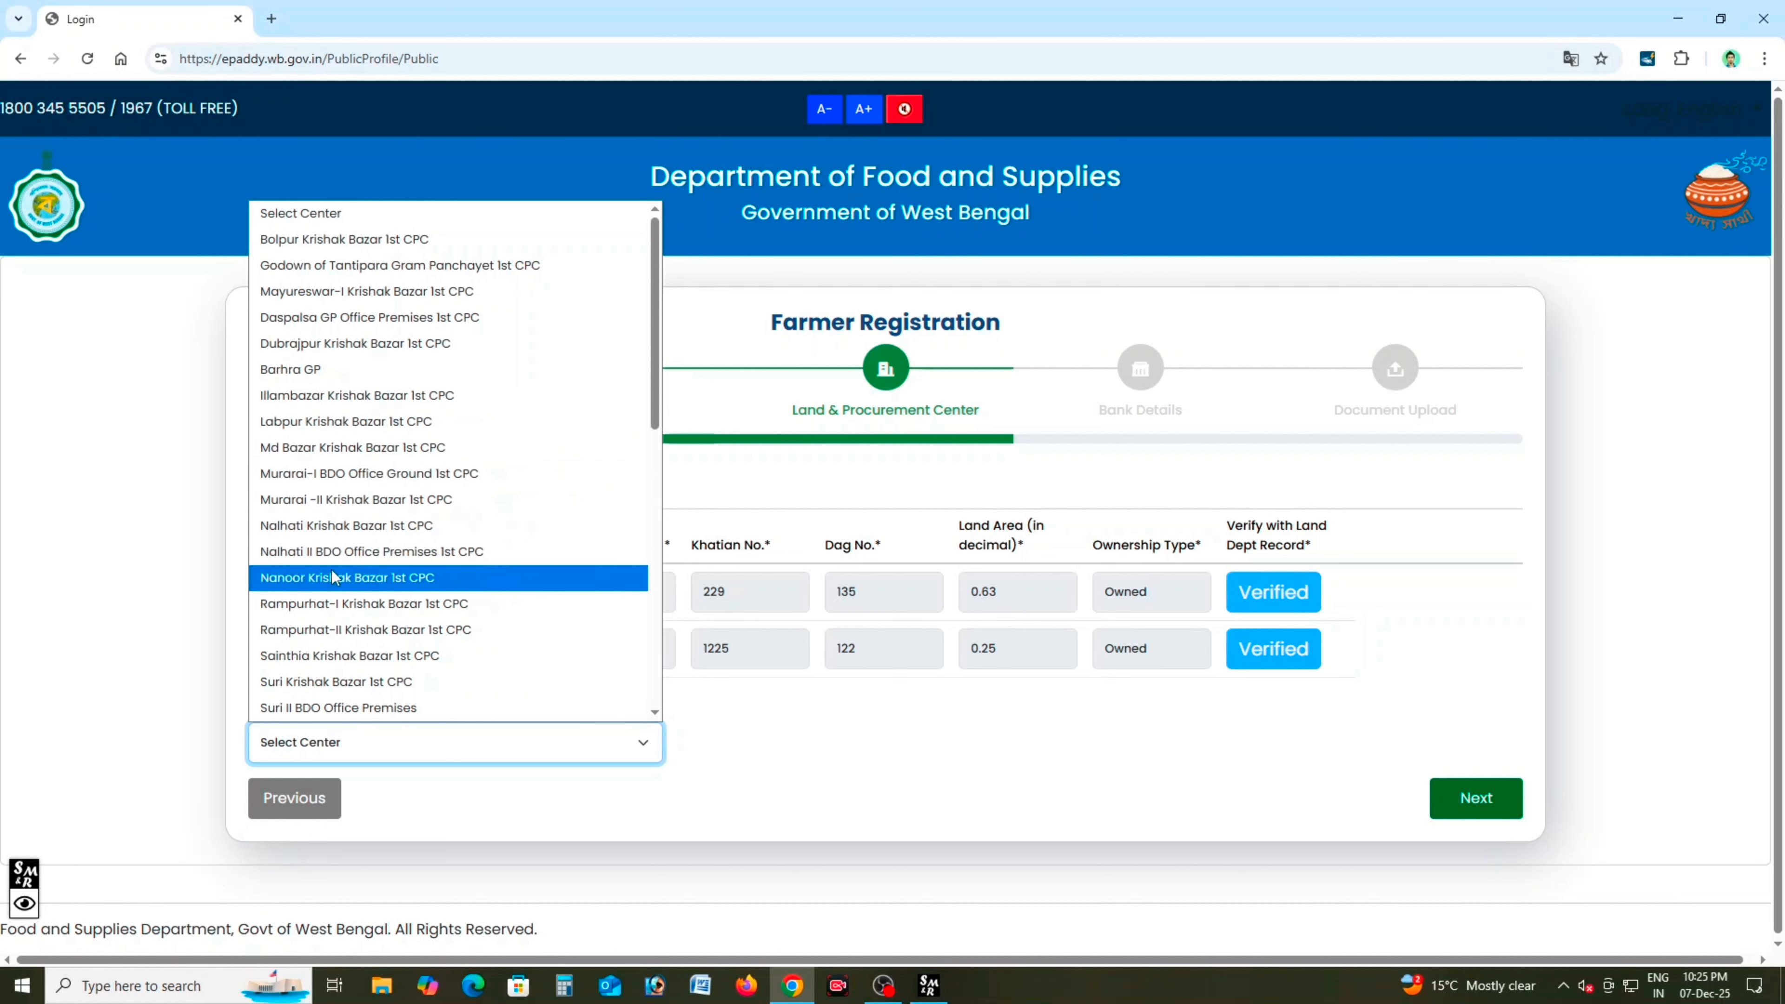
{"action": "left_click", "coordinate": [386, 555]}
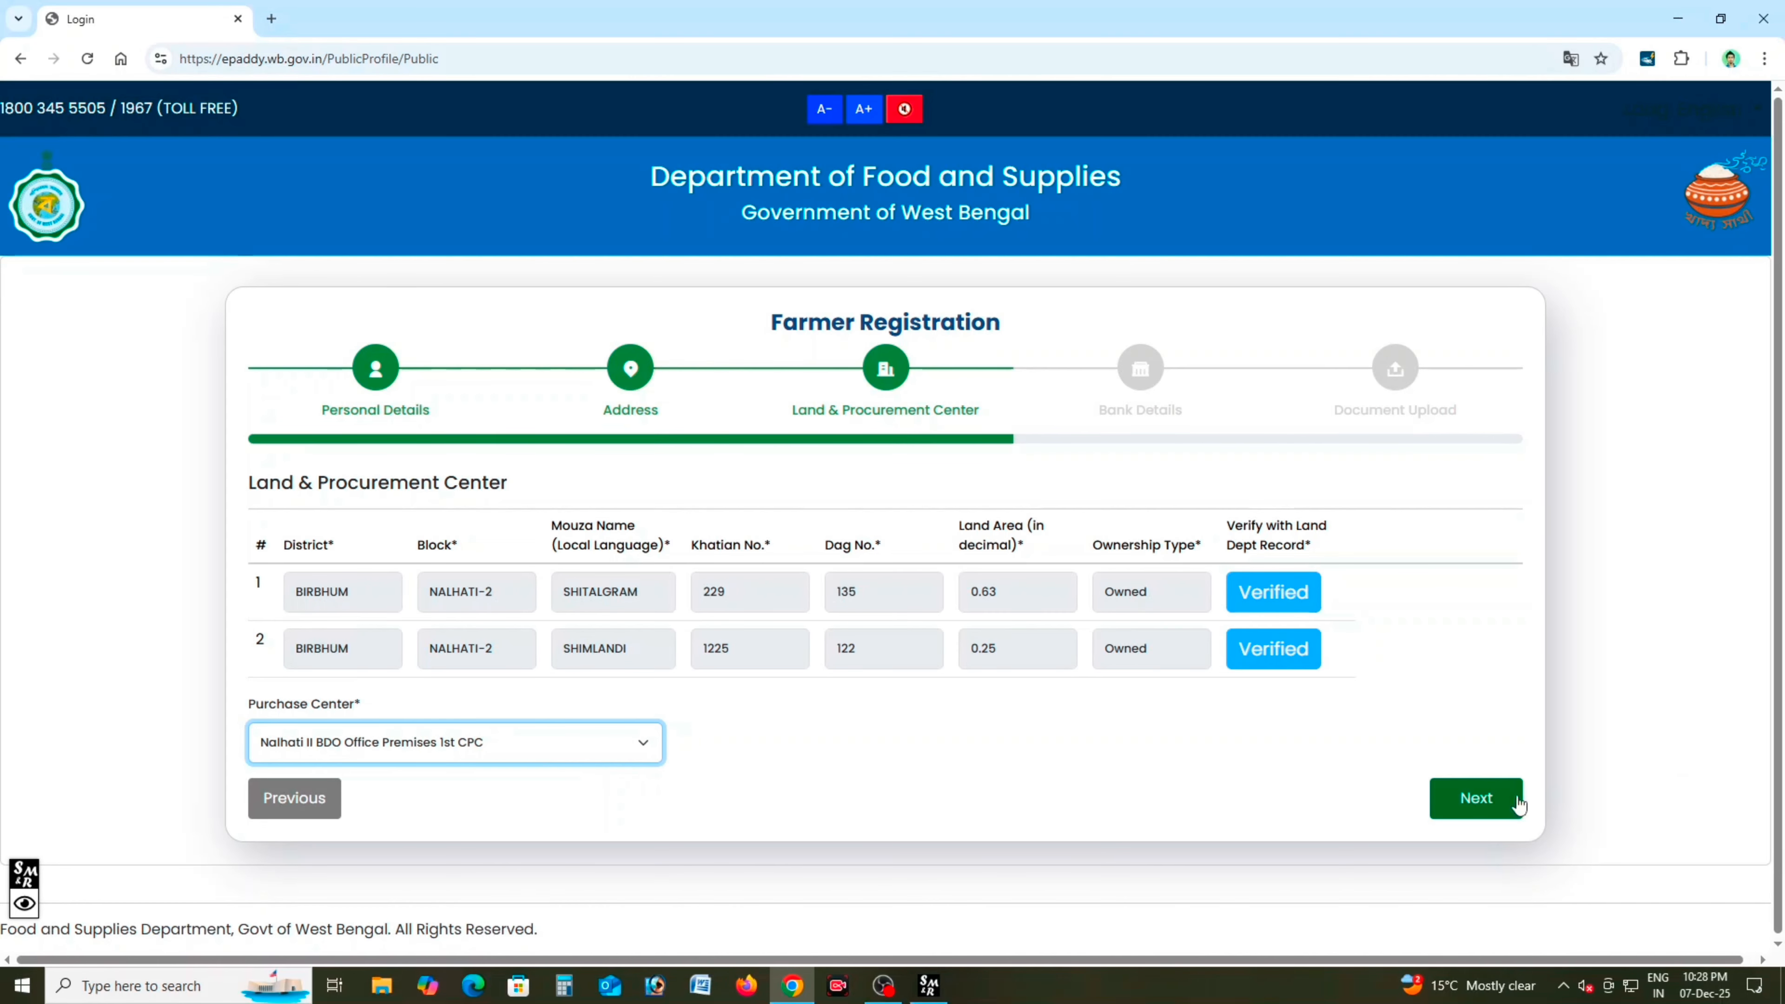
{"action": "left_click", "coordinate": [1493, 800]}
Frame the bank, branch, account and single/joint account fields plus Next in red, and remove all the frames.
{"action": "left_click_drag", "start_coordinate": [225, 502], "coordinate": [507, 581]}
{"action": "left_click_drag", "start_coordinate": [656, 508], "coordinate": [1456, 588]}
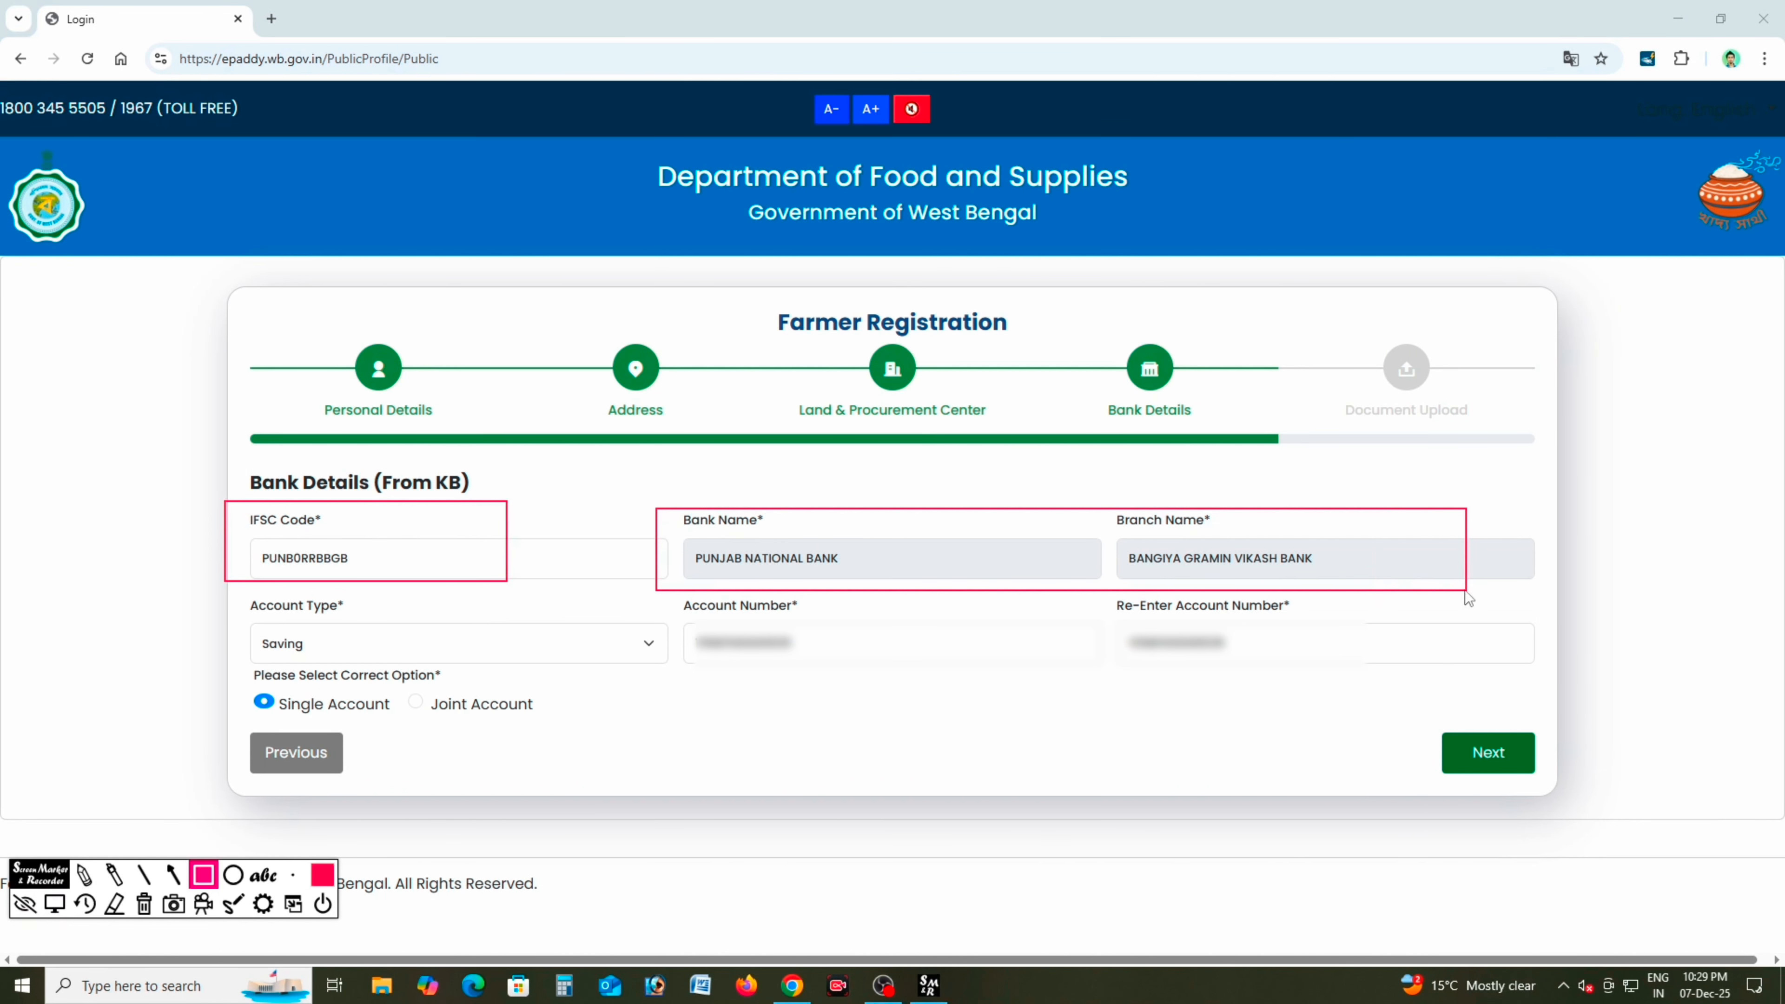
{"action": "left_click_drag", "start_coordinate": [228, 591], "coordinate": [538, 657]}
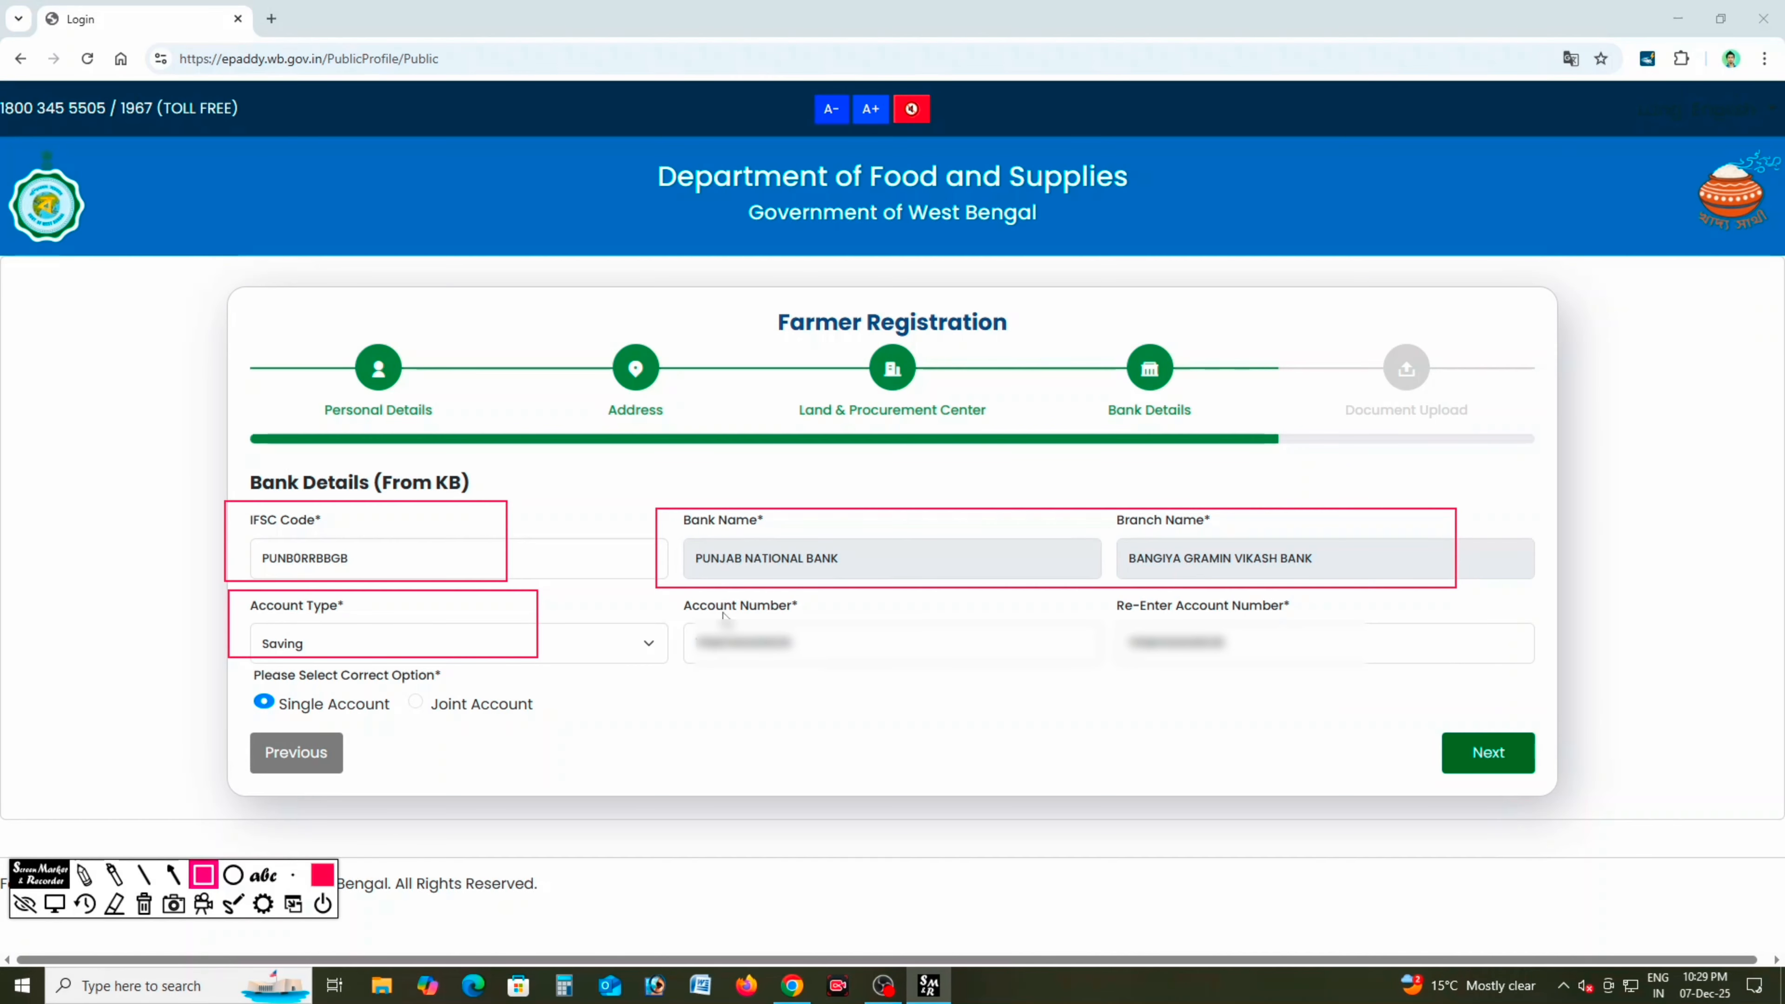
{"action": "left_click_drag", "start_coordinate": [673, 587], "coordinate": [911, 678]}
{"action": "left_click_drag", "start_coordinate": [1100, 591], "coordinate": [1366, 672]}
{"action": "mouse_move", "coordinate": [229, 659]}
{"action": "left_mouse_down"}
{"action": "mouse_move", "coordinate": [589, 738]}
{"action": "mouse_move", "coordinate": [578, 720]}
{"action": "left_mouse_up"}
{"action": "left_click_drag", "start_coordinate": [246, 686], "coordinate": [283, 711]}
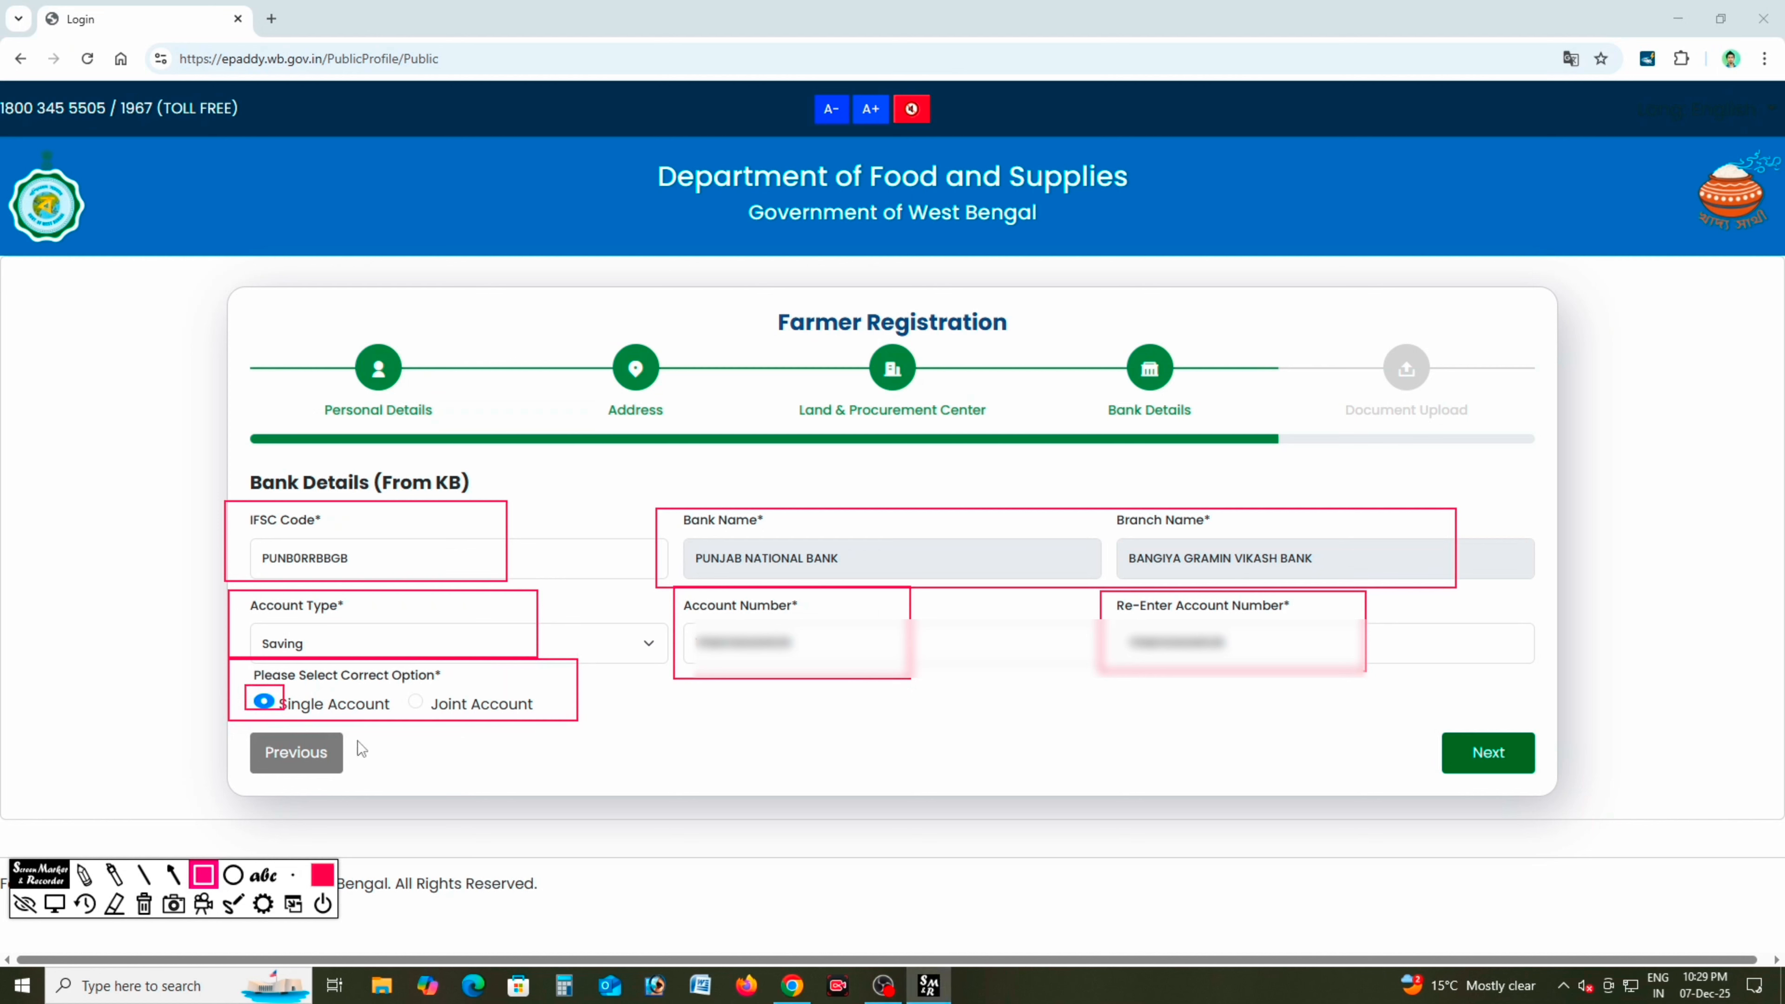
{"action": "left_click_drag", "start_coordinate": [1392, 715], "coordinate": [1558, 775]}
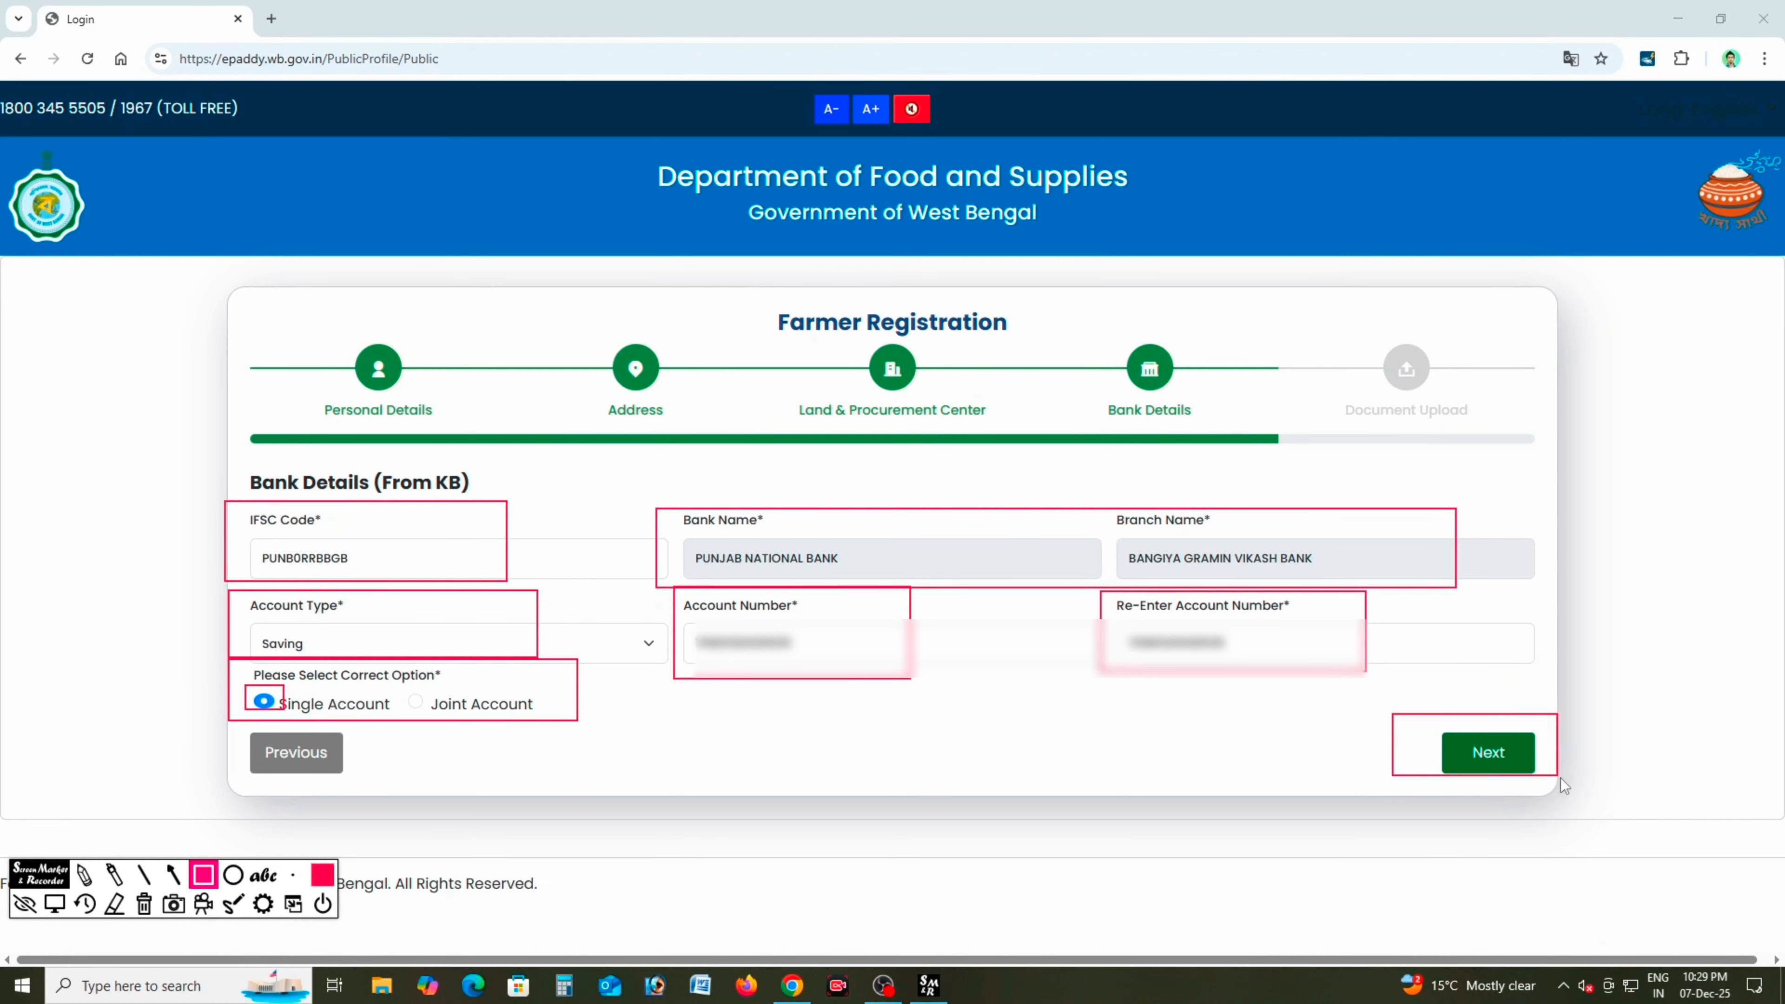
{"action": "left_click", "coordinate": [144, 904]}
{"action": "left_click", "coordinate": [25, 904]}
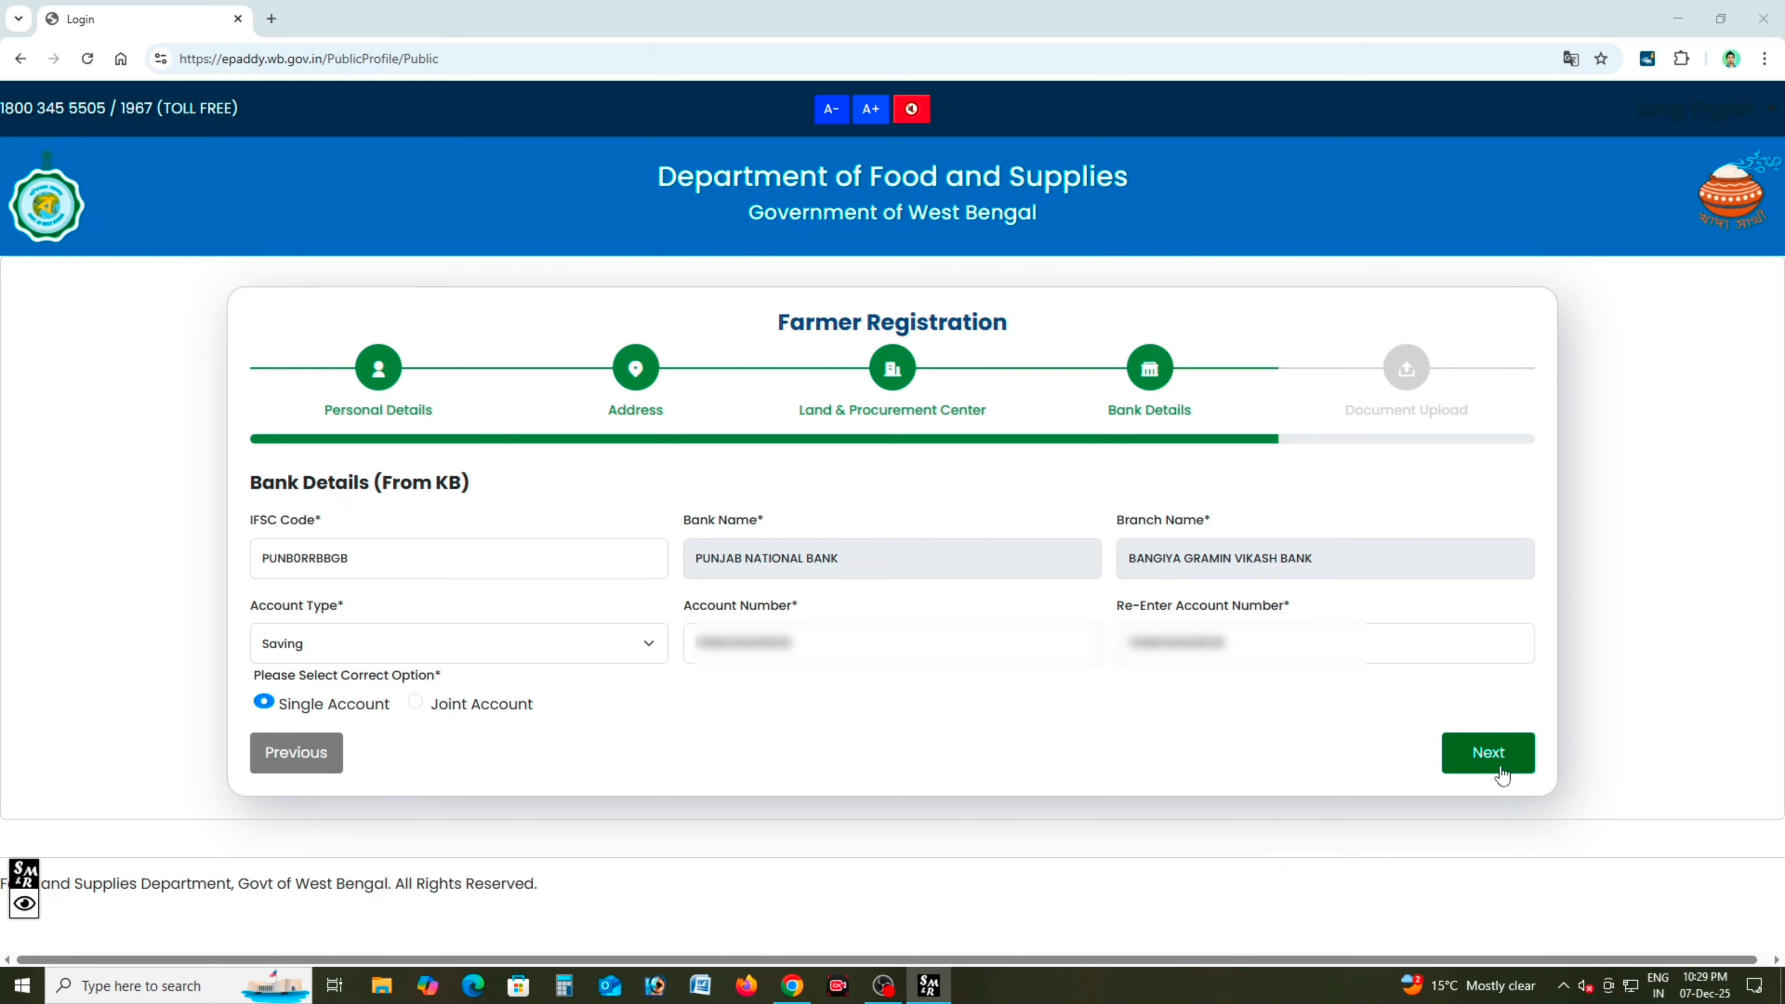
Accept the bank details as filled in and continue to the Document Upload stage.
{"action": "left_click", "coordinate": [1489, 754]}
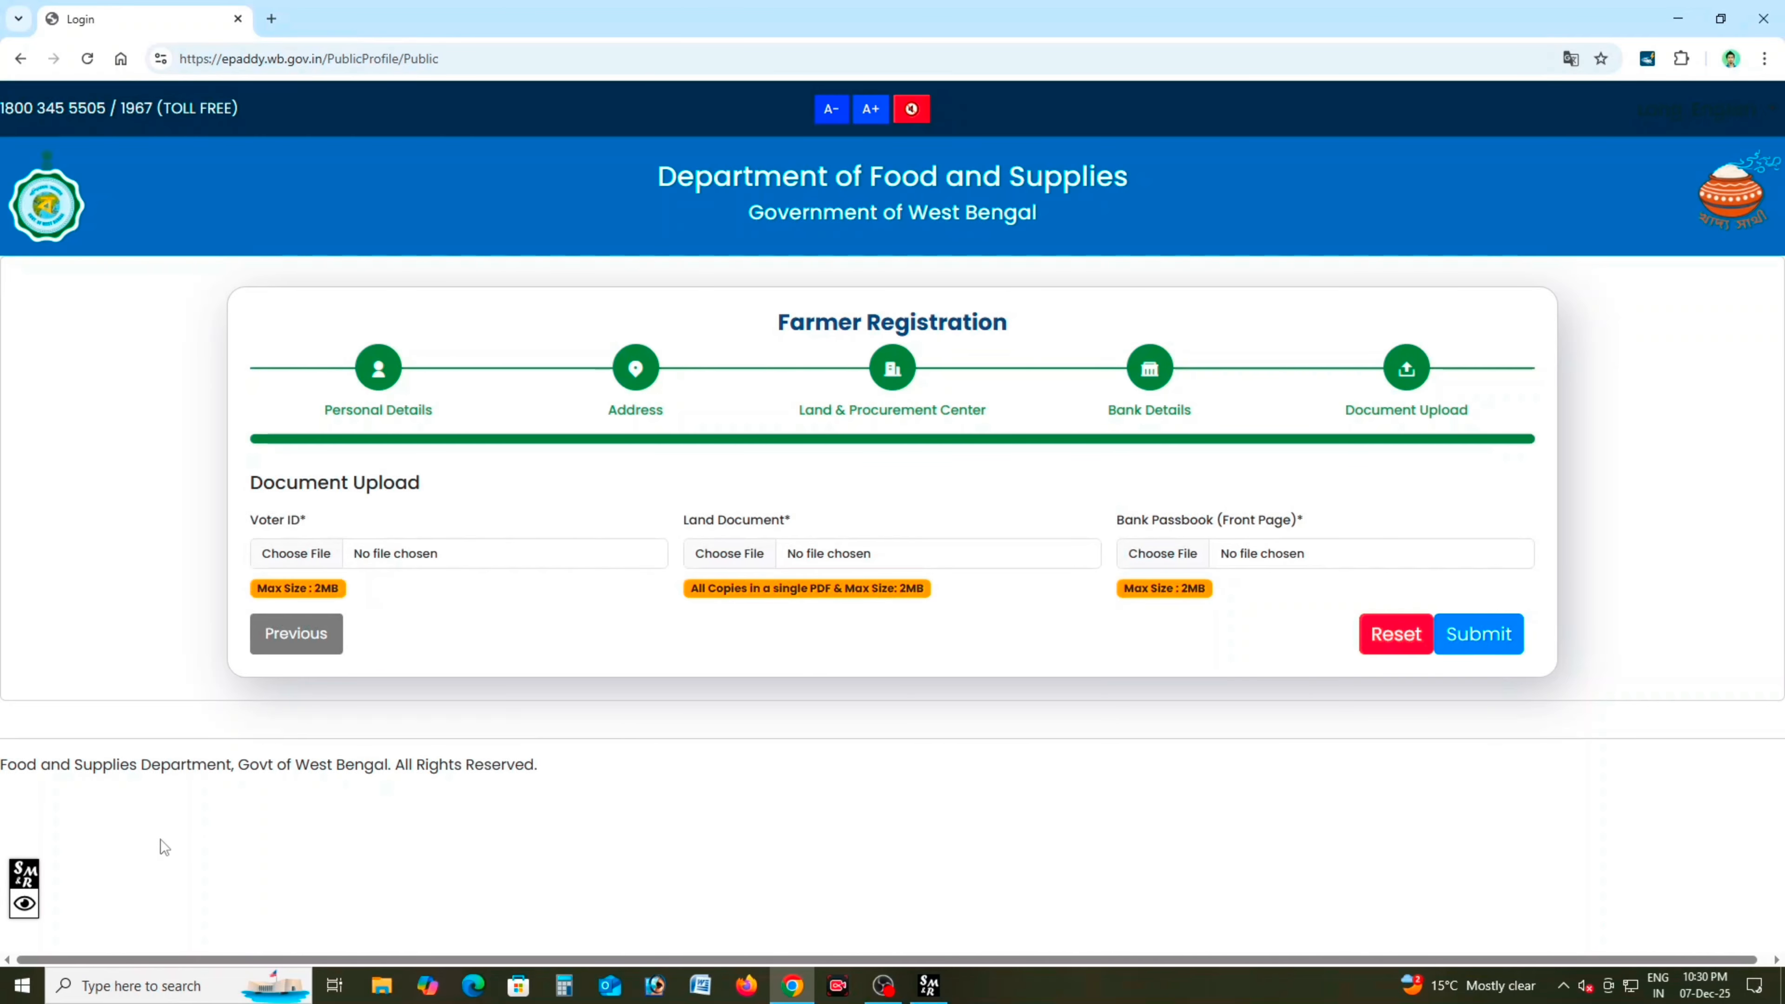
Highlight the Voter ID, Land Document and Bank Passbook labels and their size limits with red rectangles, and clear the highlights.
{"action": "left_click", "coordinate": [24, 904]}
{"action": "left_click", "coordinate": [206, 877]}
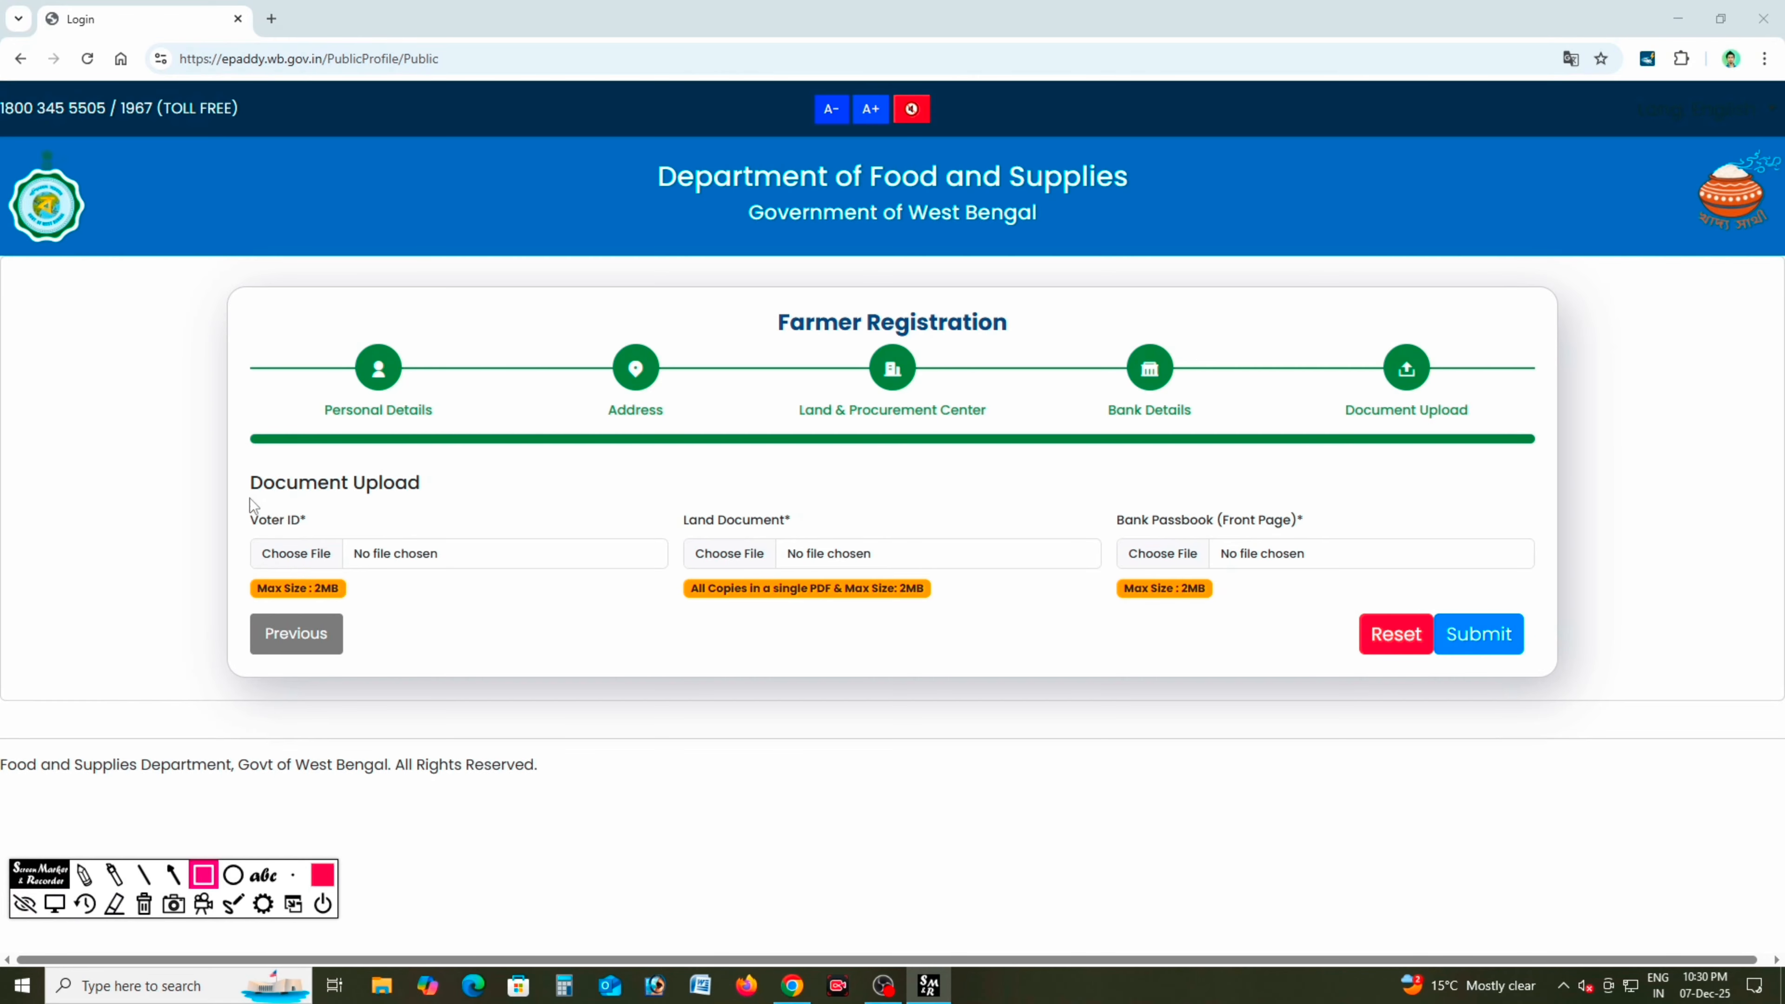
{"action": "left_click_drag", "start_coordinate": [234, 465], "coordinate": [470, 494]}
{"action": "left_click_drag", "start_coordinate": [226, 508], "coordinate": [464, 562]}
{"action": "left_click_drag", "start_coordinate": [235, 579], "coordinate": [385, 599]}
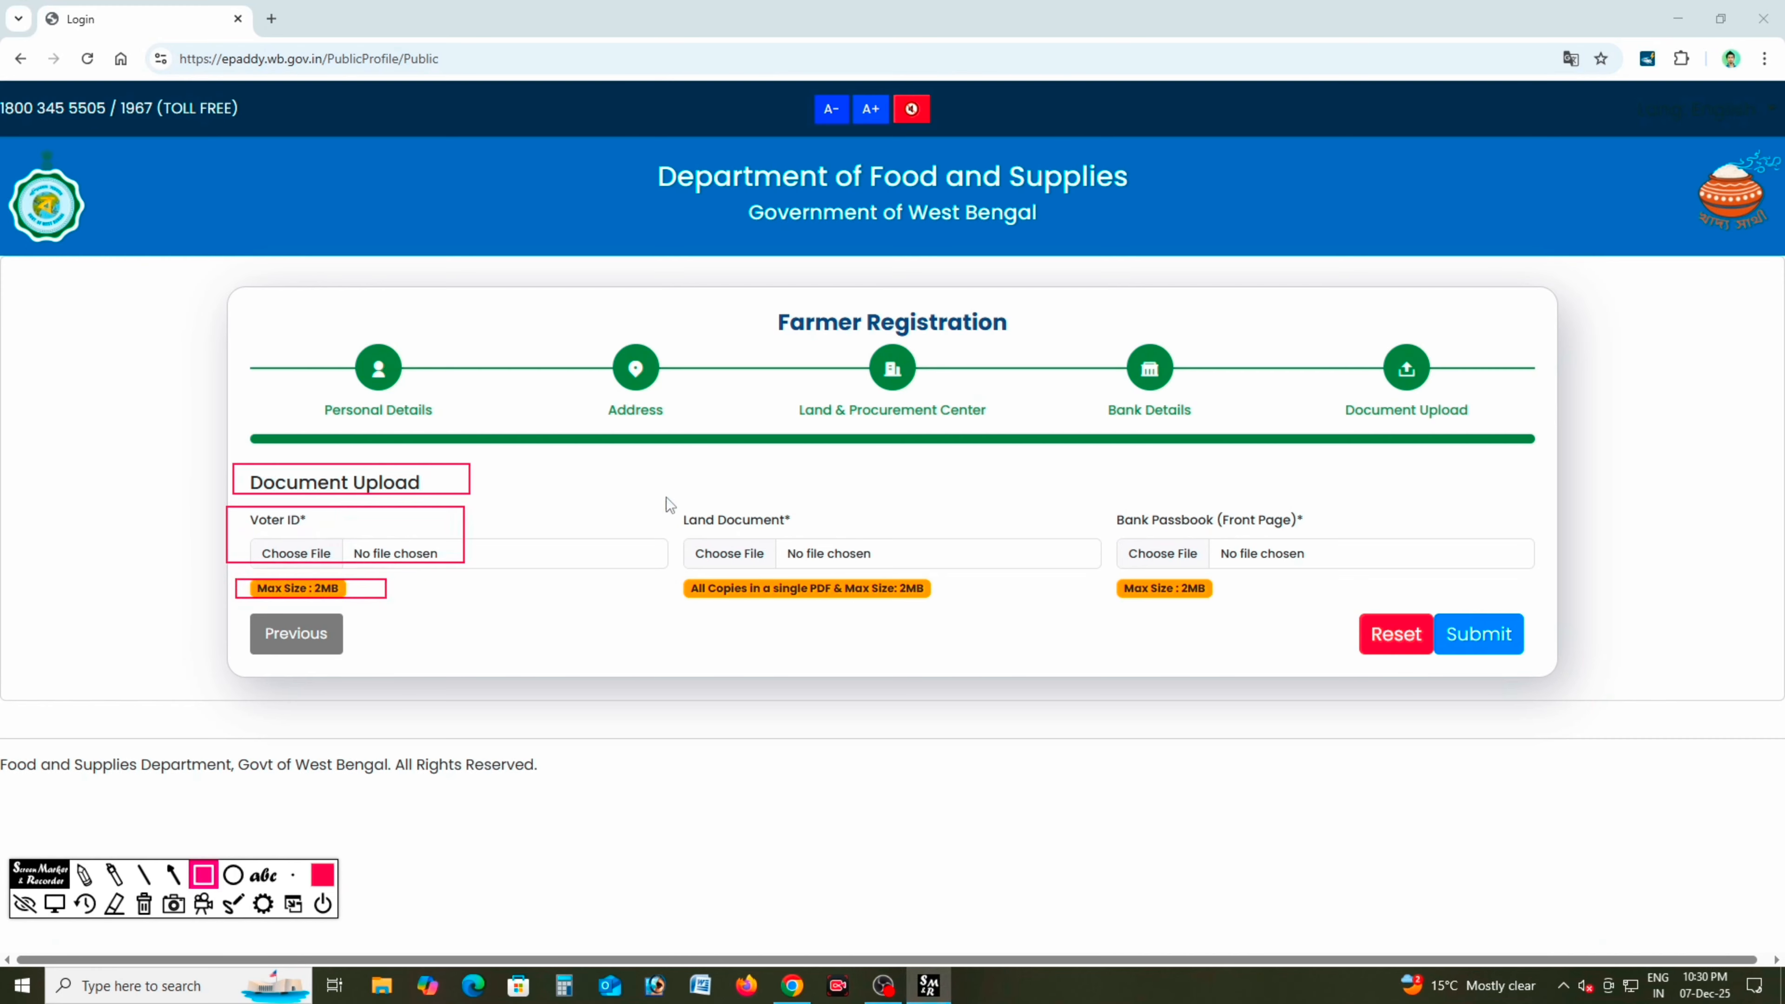
{"action": "left_click_drag", "start_coordinate": [667, 498], "coordinate": [852, 532]}
{"action": "left_click_drag", "start_coordinate": [670, 572], "coordinate": [944, 607]}
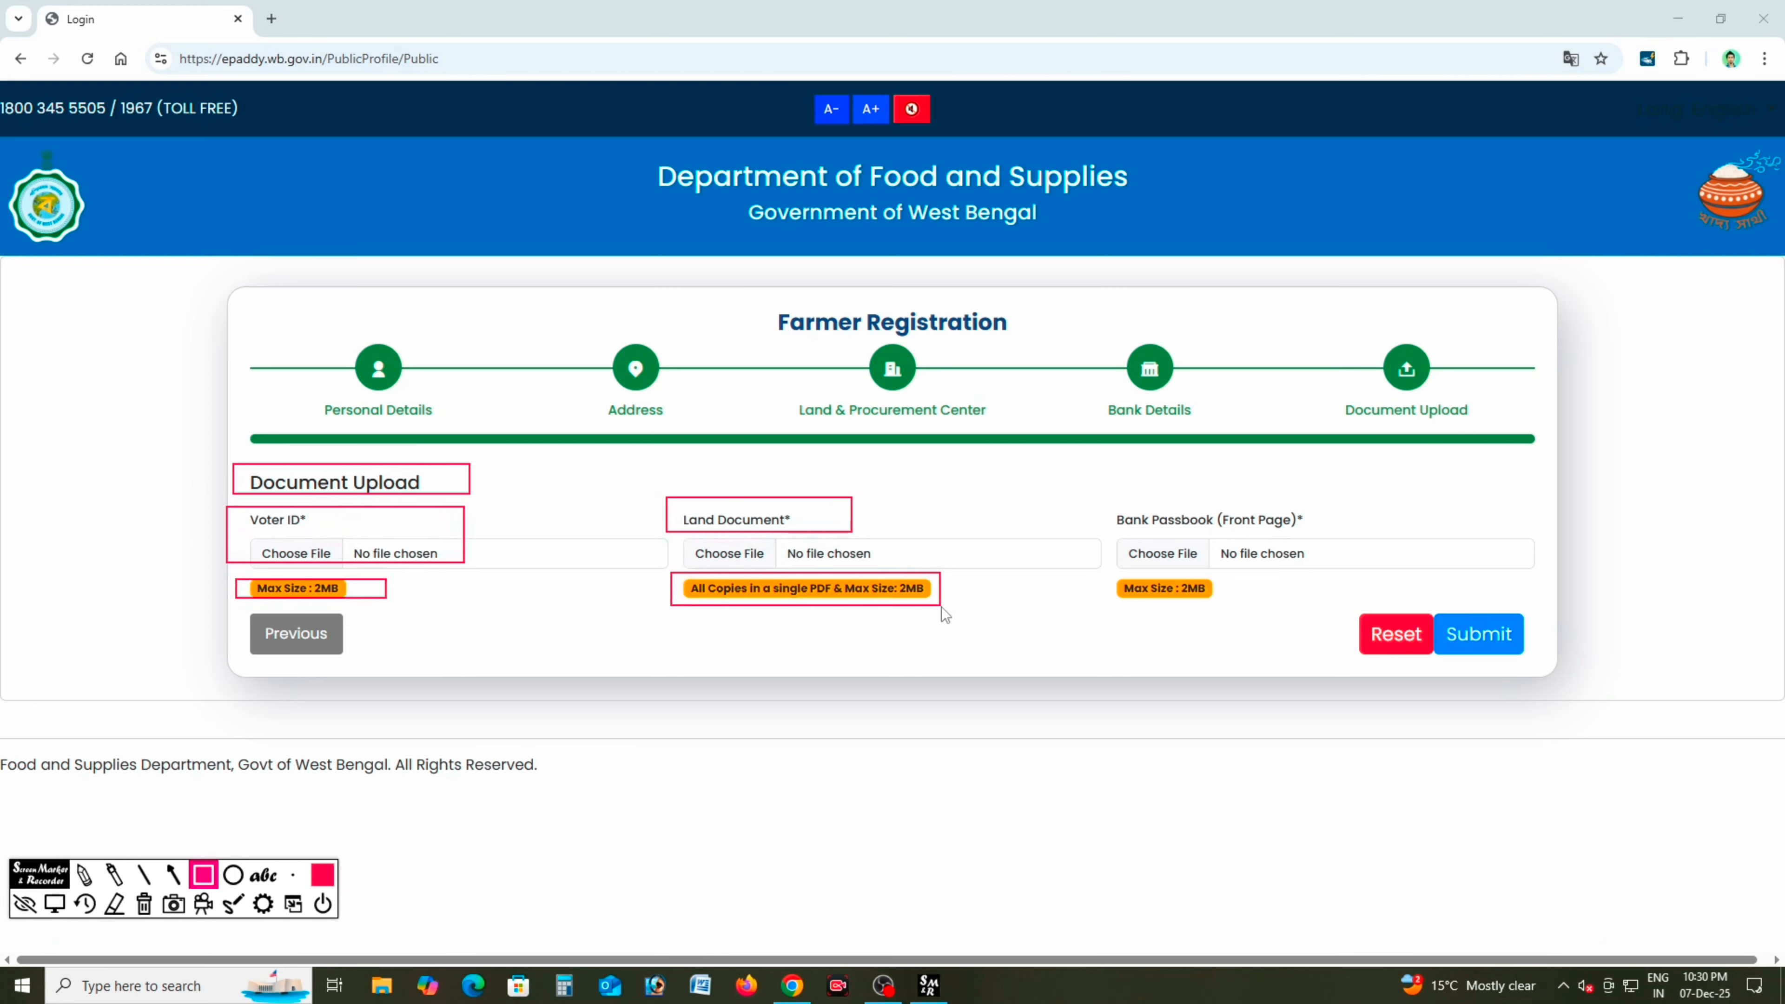
{"action": "left_click_drag", "start_coordinate": [1093, 495], "coordinate": [1322, 538]}
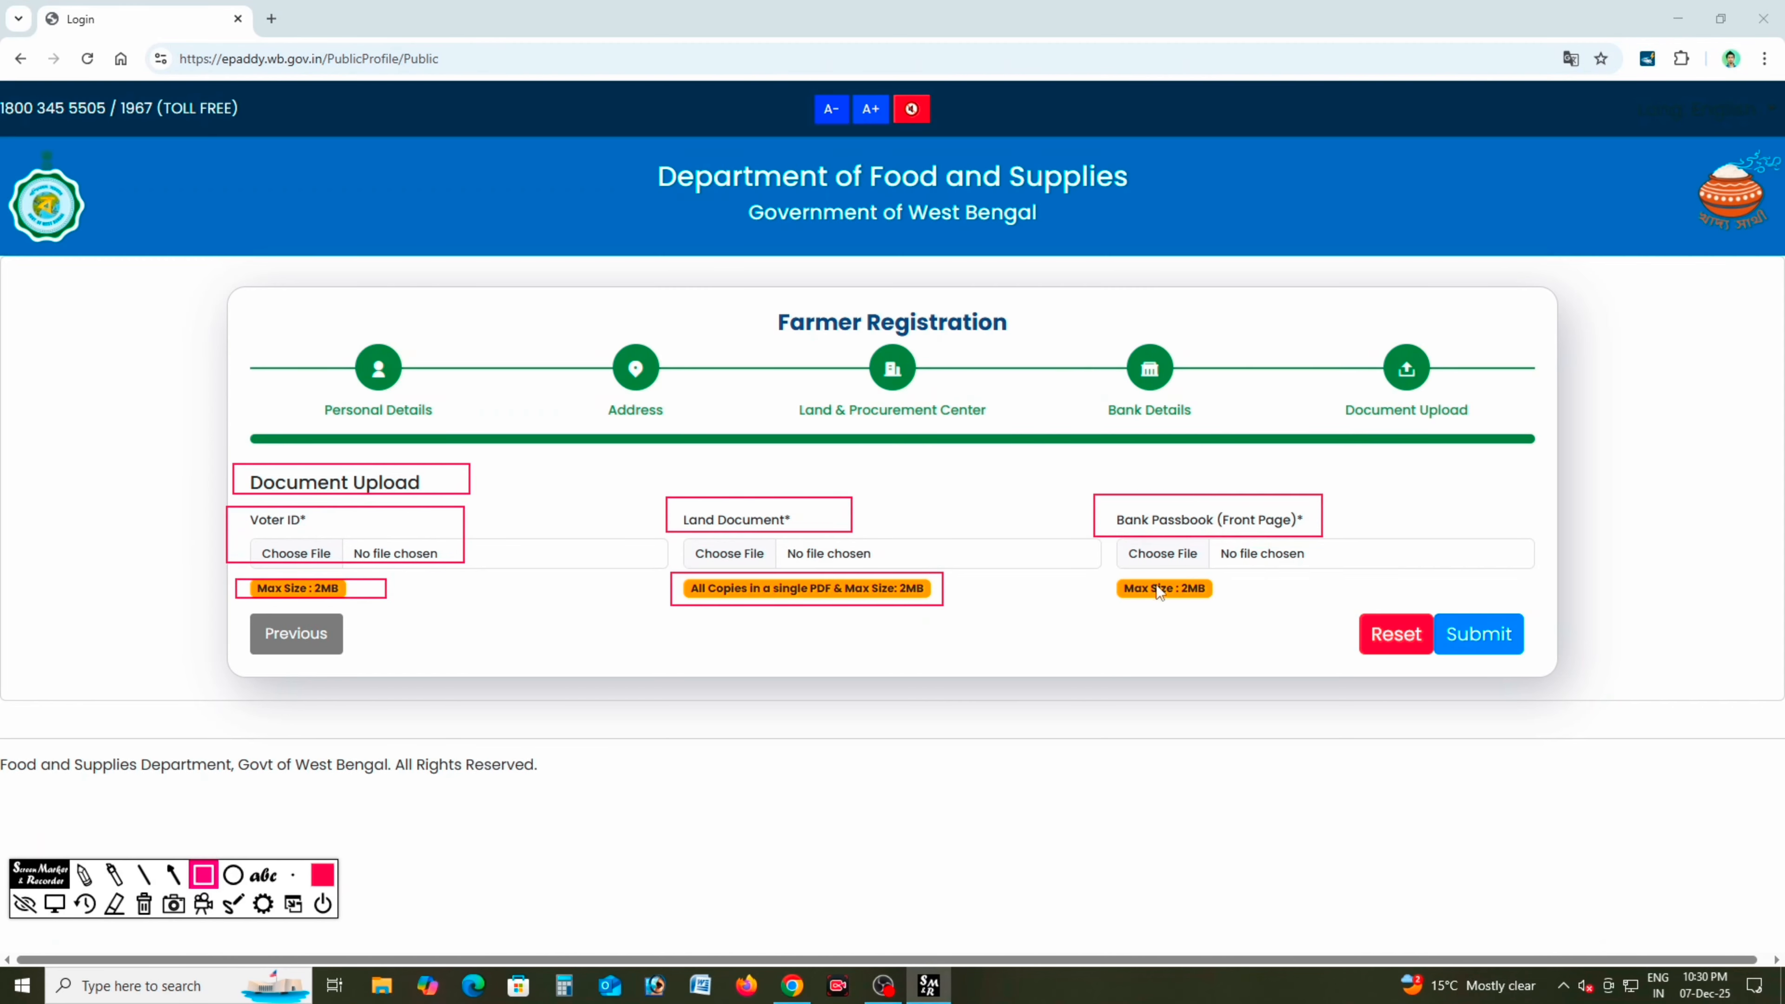
{"action": "left_click_drag", "start_coordinate": [1113, 573], "coordinate": [1227, 598]}
{"action": "left_click_drag", "start_coordinate": [1441, 595], "coordinate": [1454, 608]}
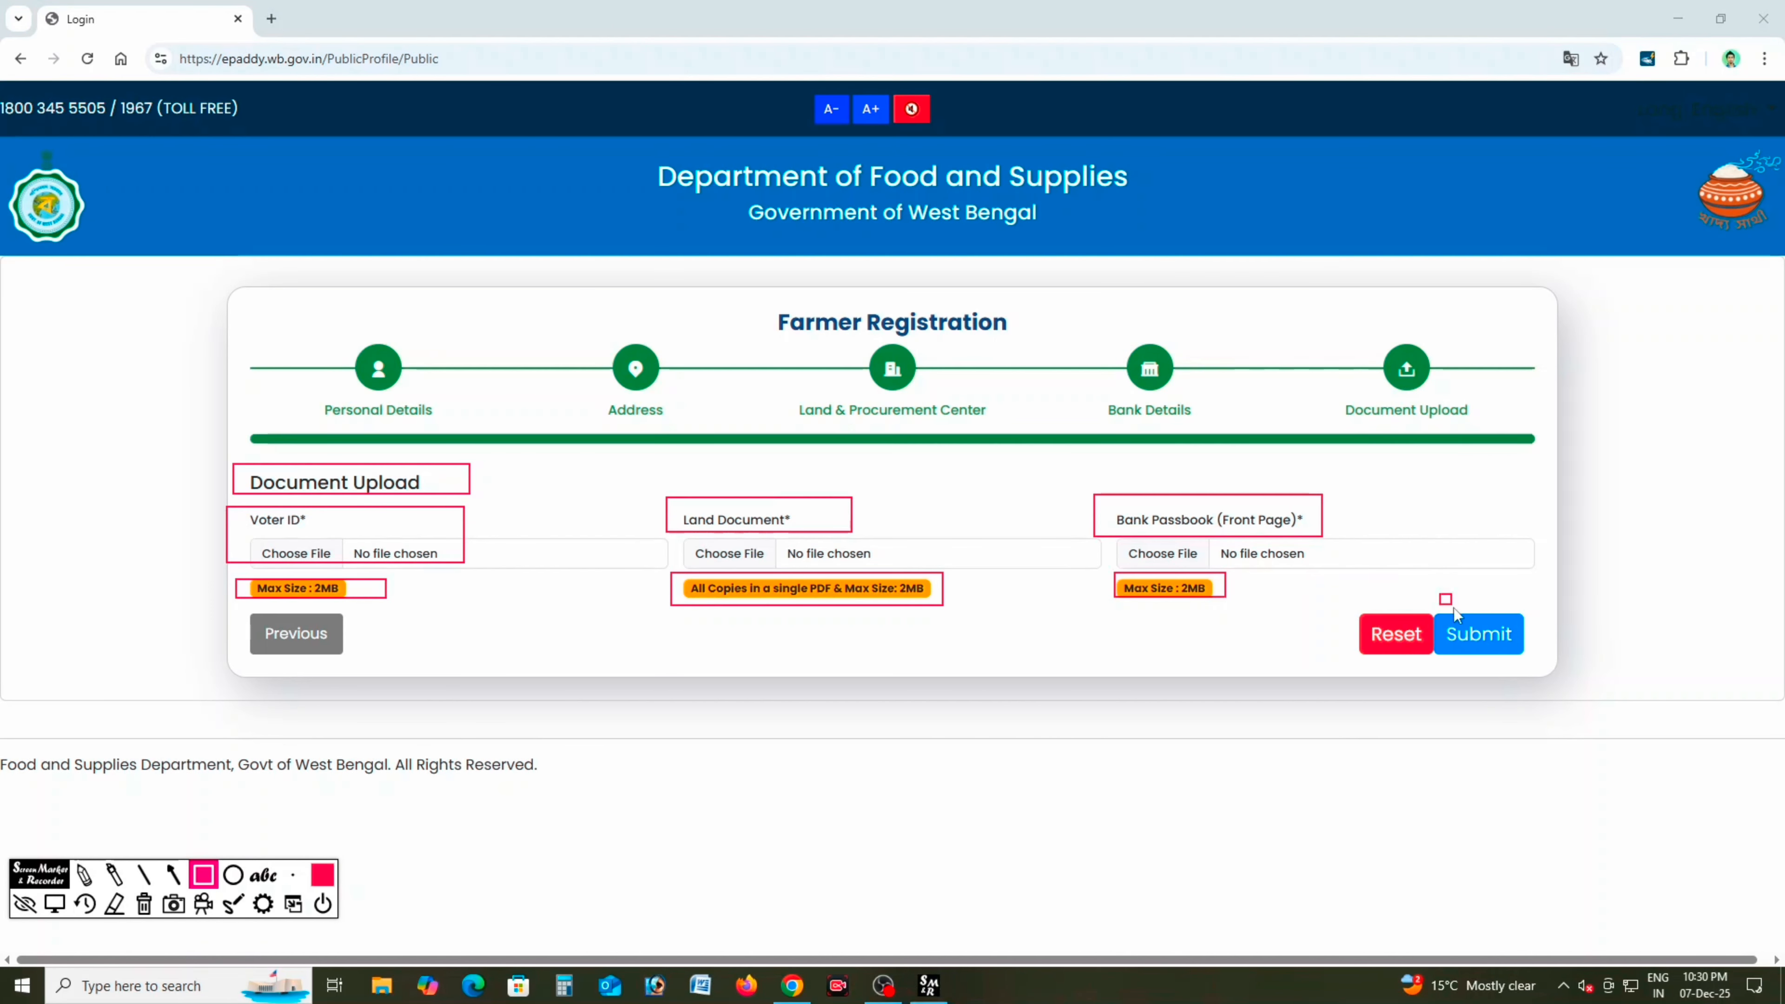
{"action": "left_click", "coordinate": [145, 904]}
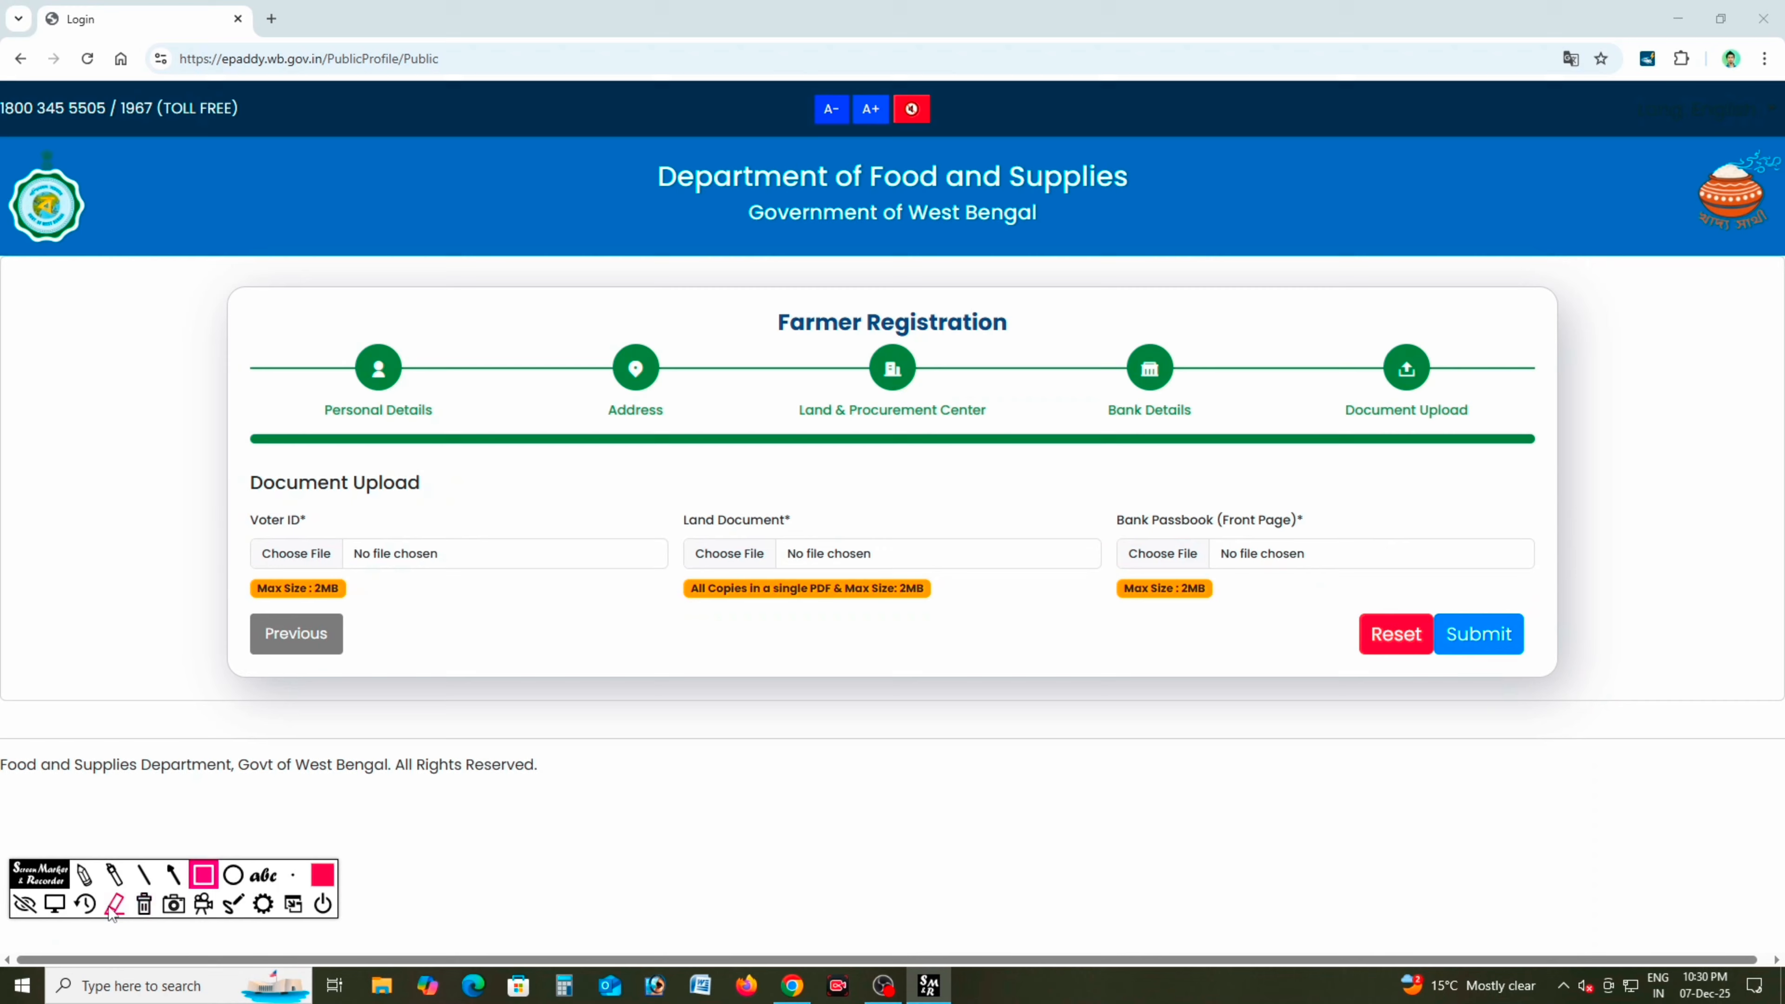
{"action": "left_click", "coordinate": [24, 904]}
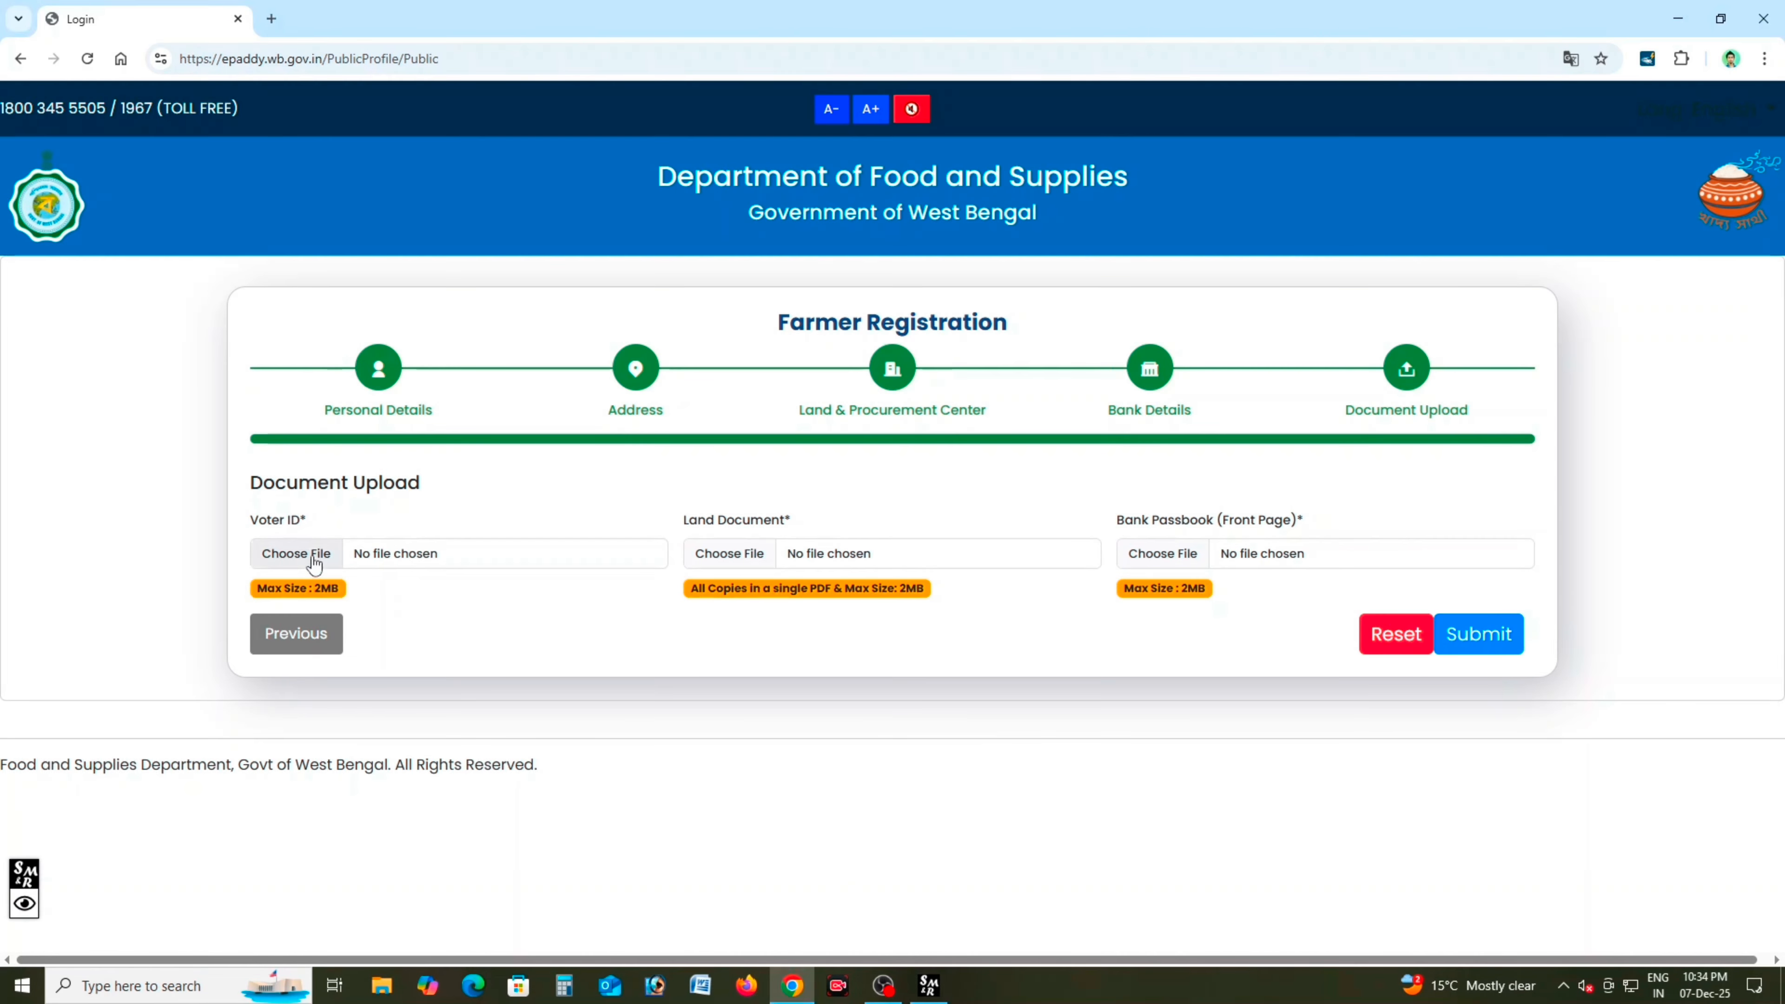
Attach VOTER.pdf from the farmer's EPADDY folder on the desktop as the Voter ID document.
{"action": "left_click", "coordinate": [312, 556]}
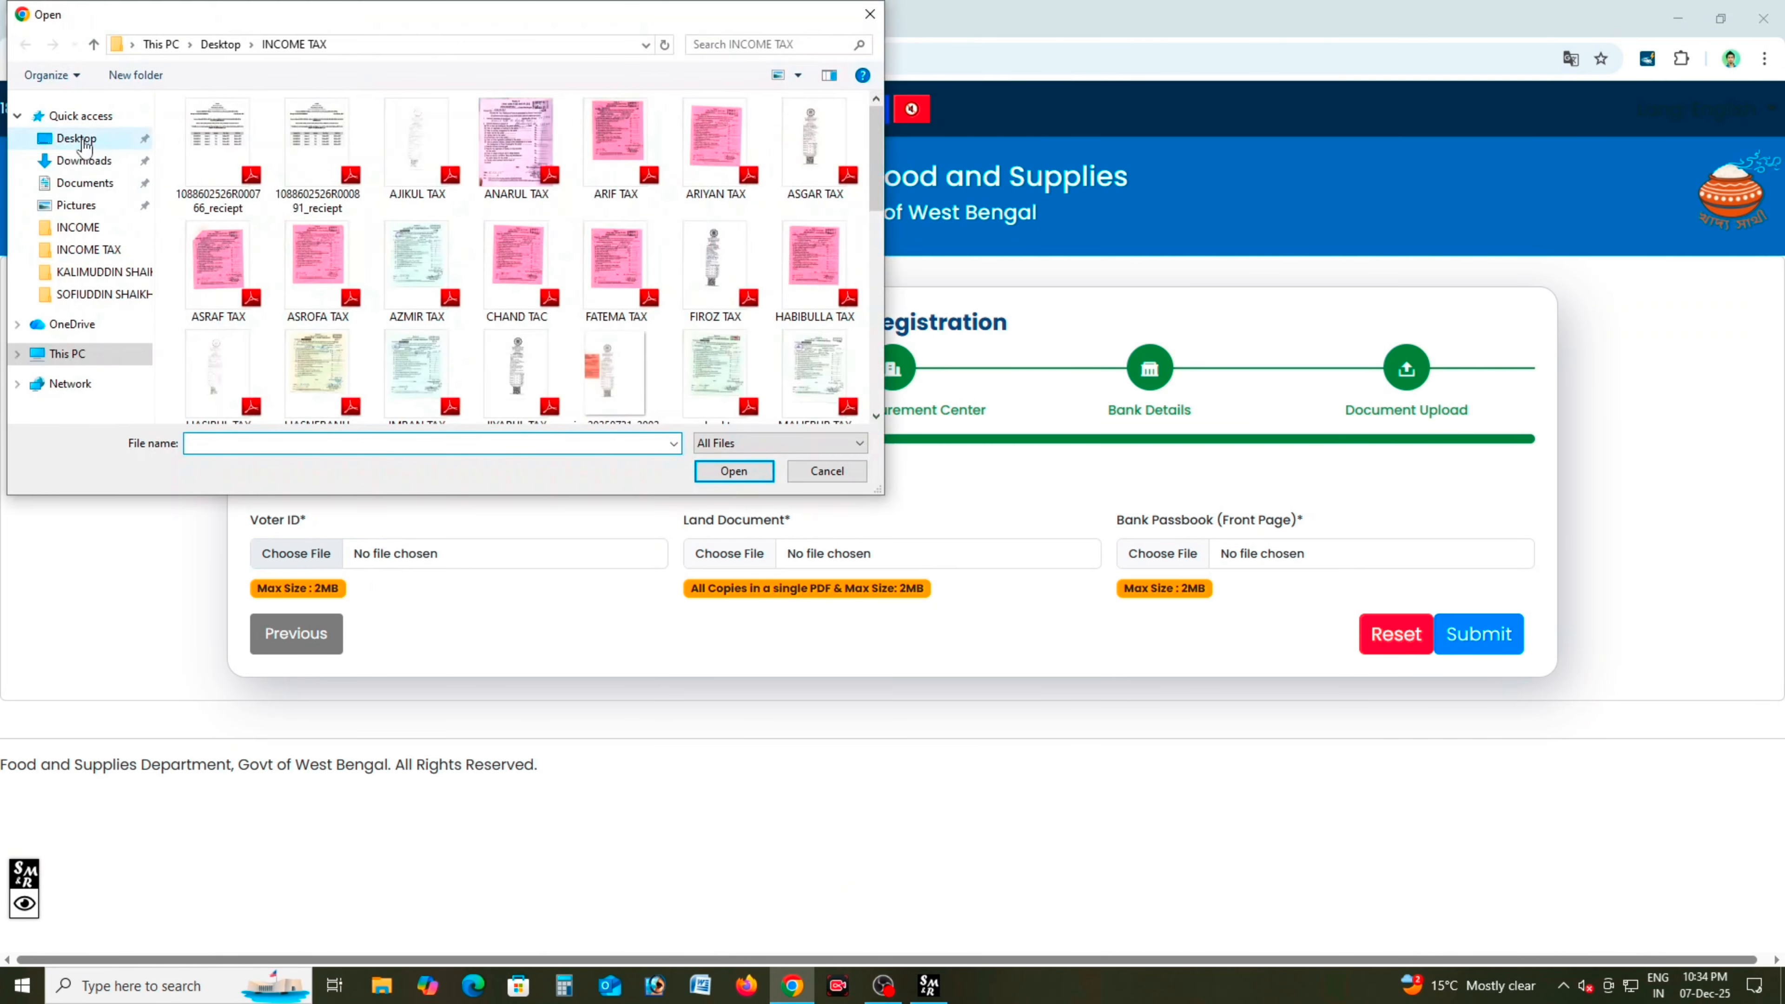
{"action": "left_click", "coordinate": [501, 338]}
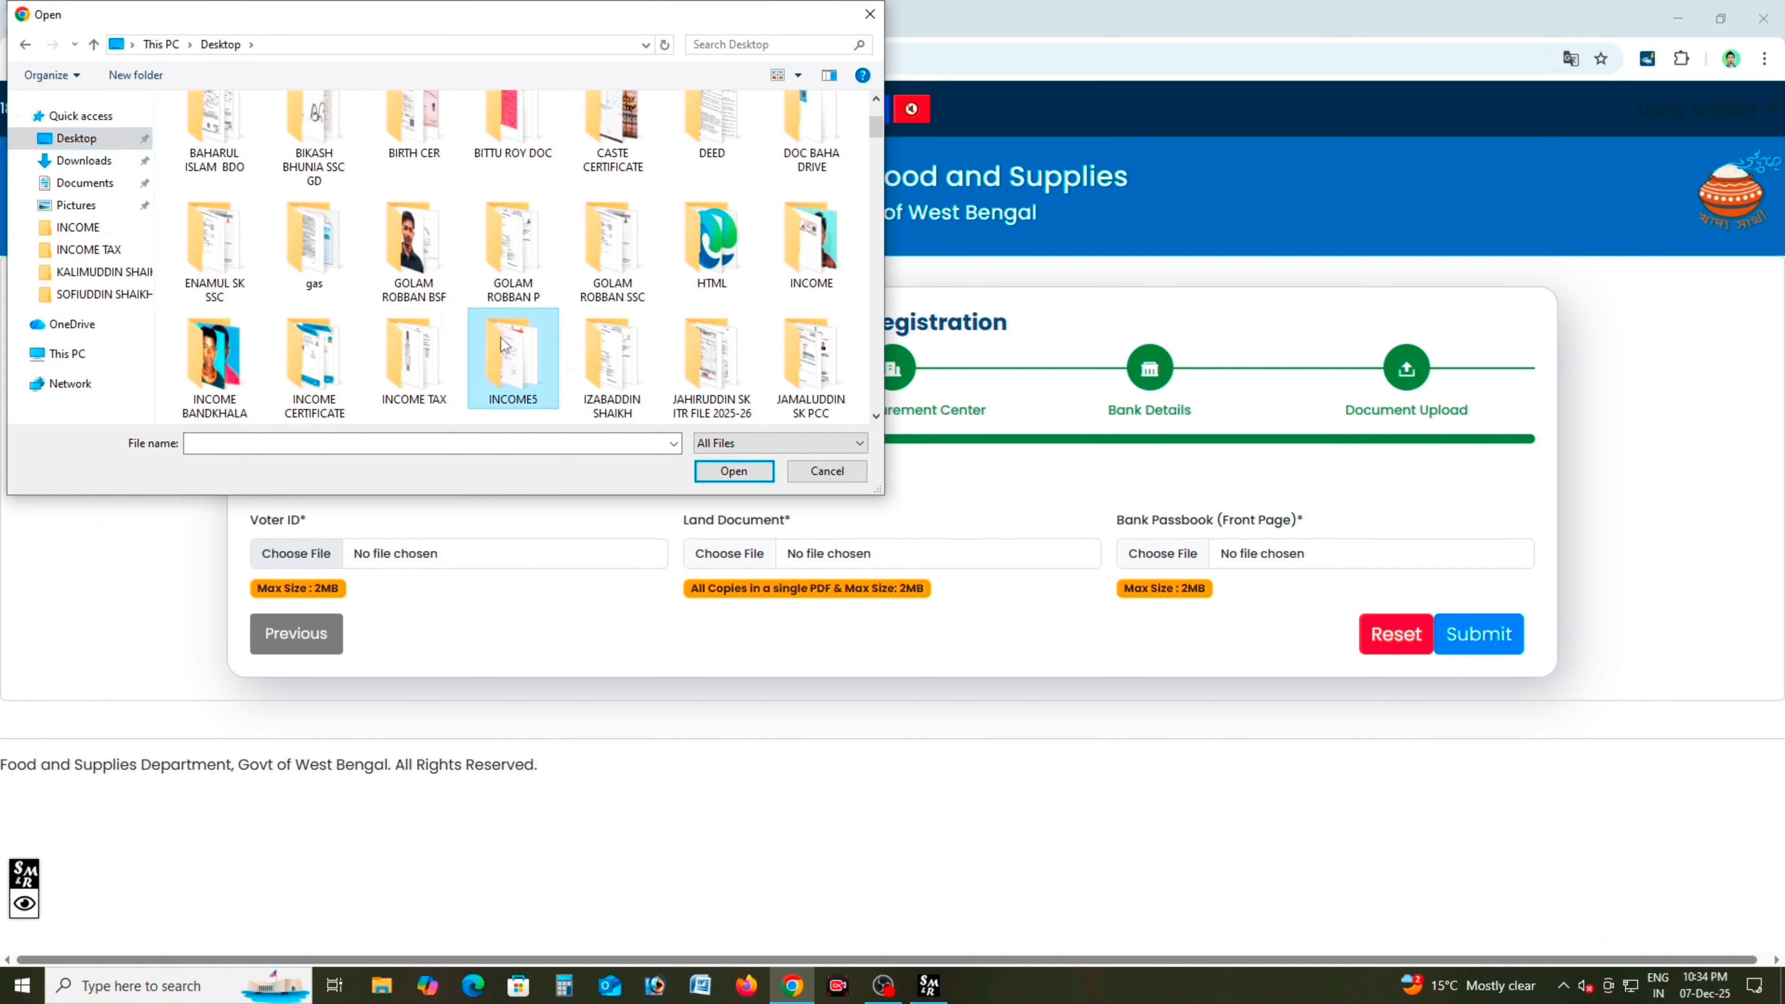
{"action": "scroll", "coordinate": [501, 323], "scroll_direction": "down", "scroll_amount": 5}
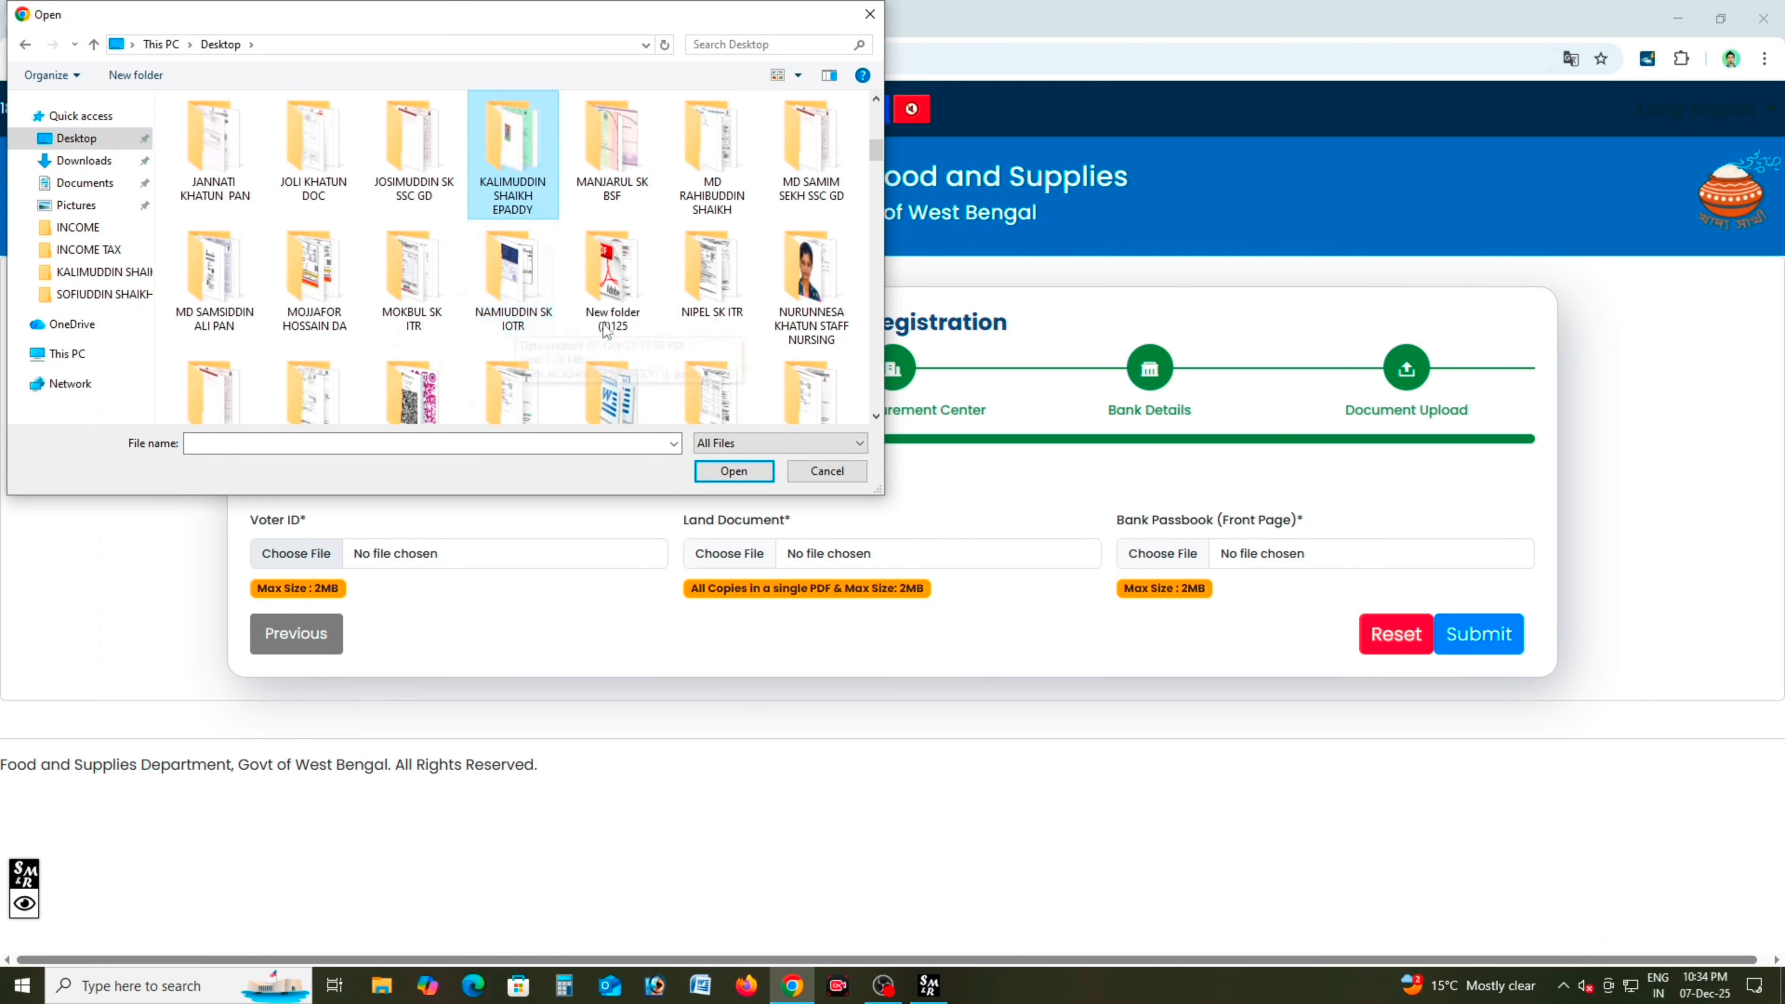
{"action": "double_click", "coordinate": [499, 171]}
{"action": "double_click", "coordinate": [211, 168]}
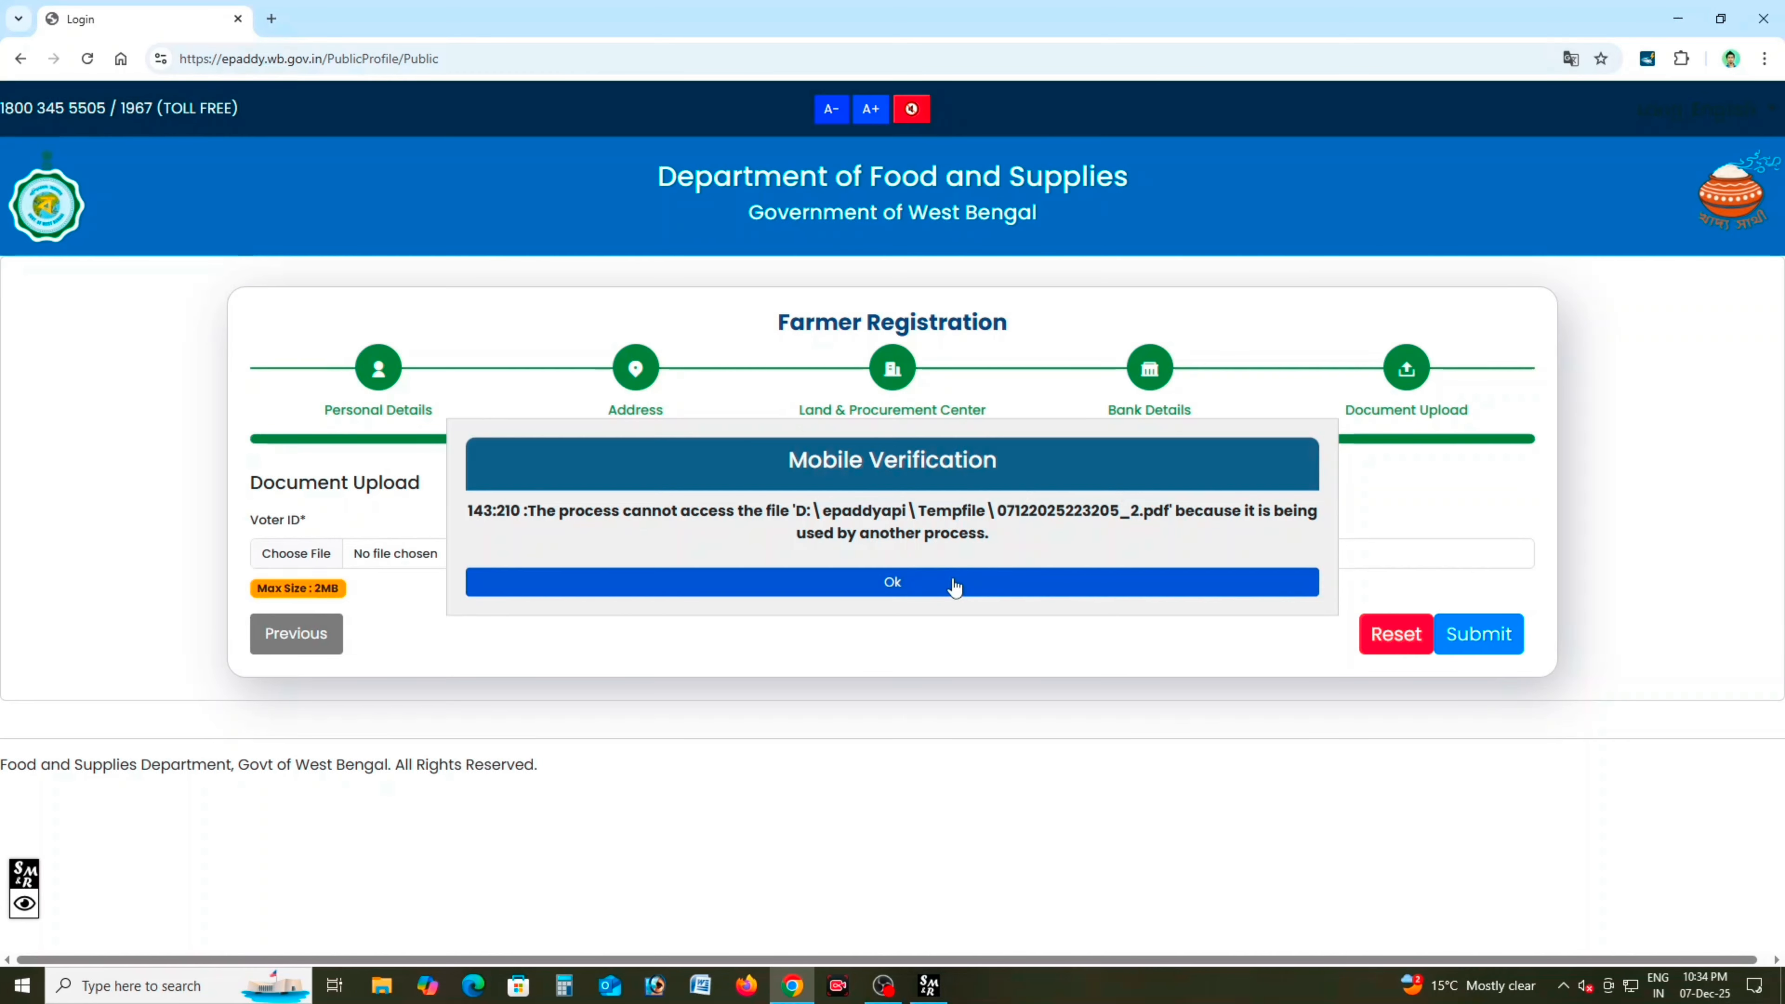
{"action": "left_click", "coordinate": [919, 592]}
{"action": "left_click", "coordinate": [311, 560]}
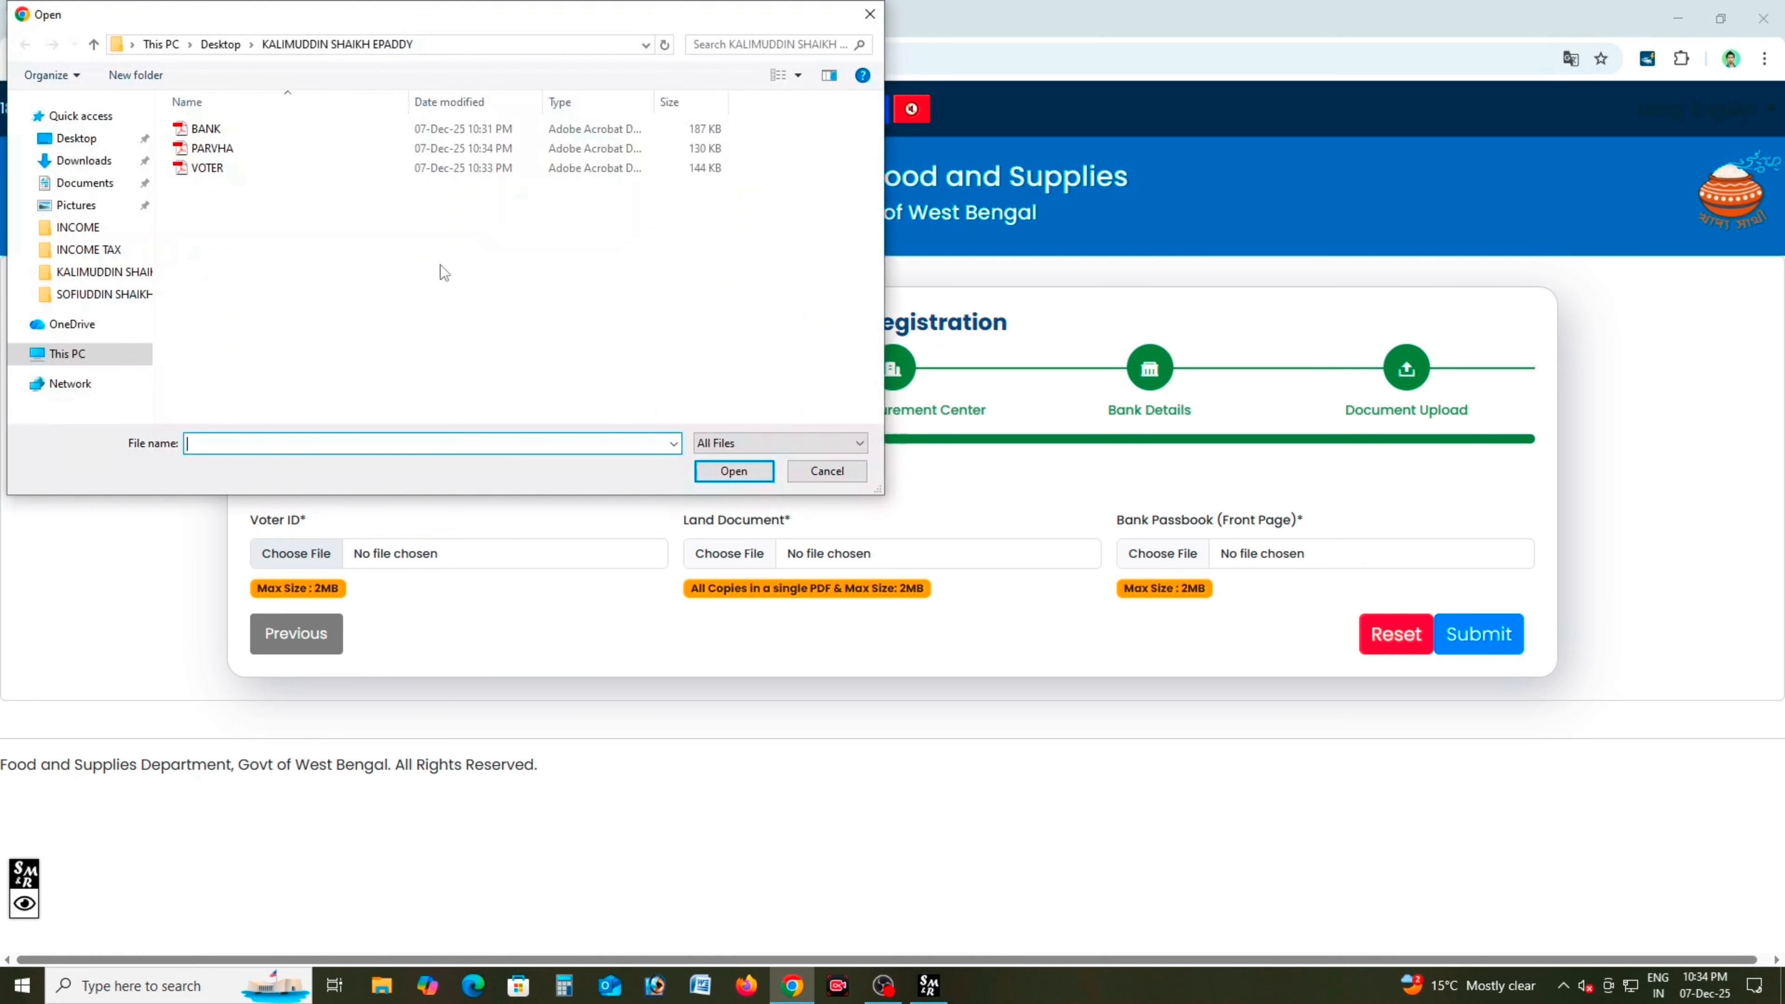
{"action": "double_click", "coordinate": [221, 171]}
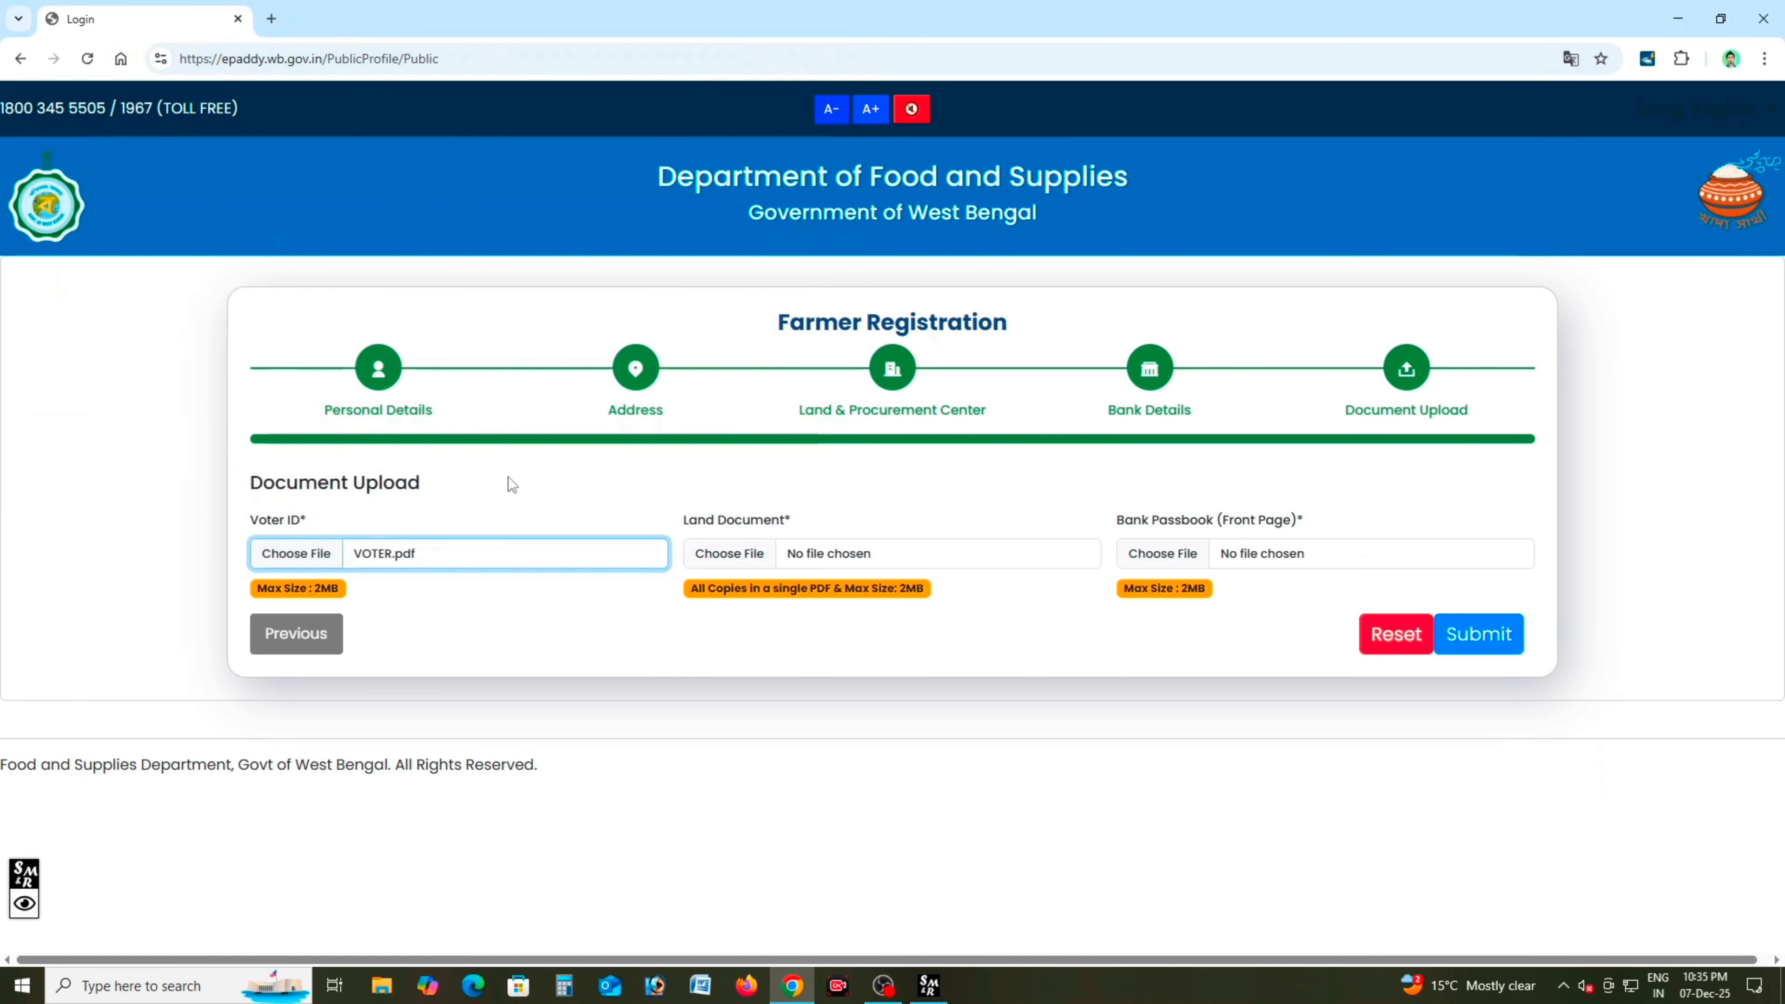
Attach PARVHA.pdf as the Land Document and BANK.pdf as the Bank Passbook front page.
{"action": "left_click", "coordinate": [766, 553]}
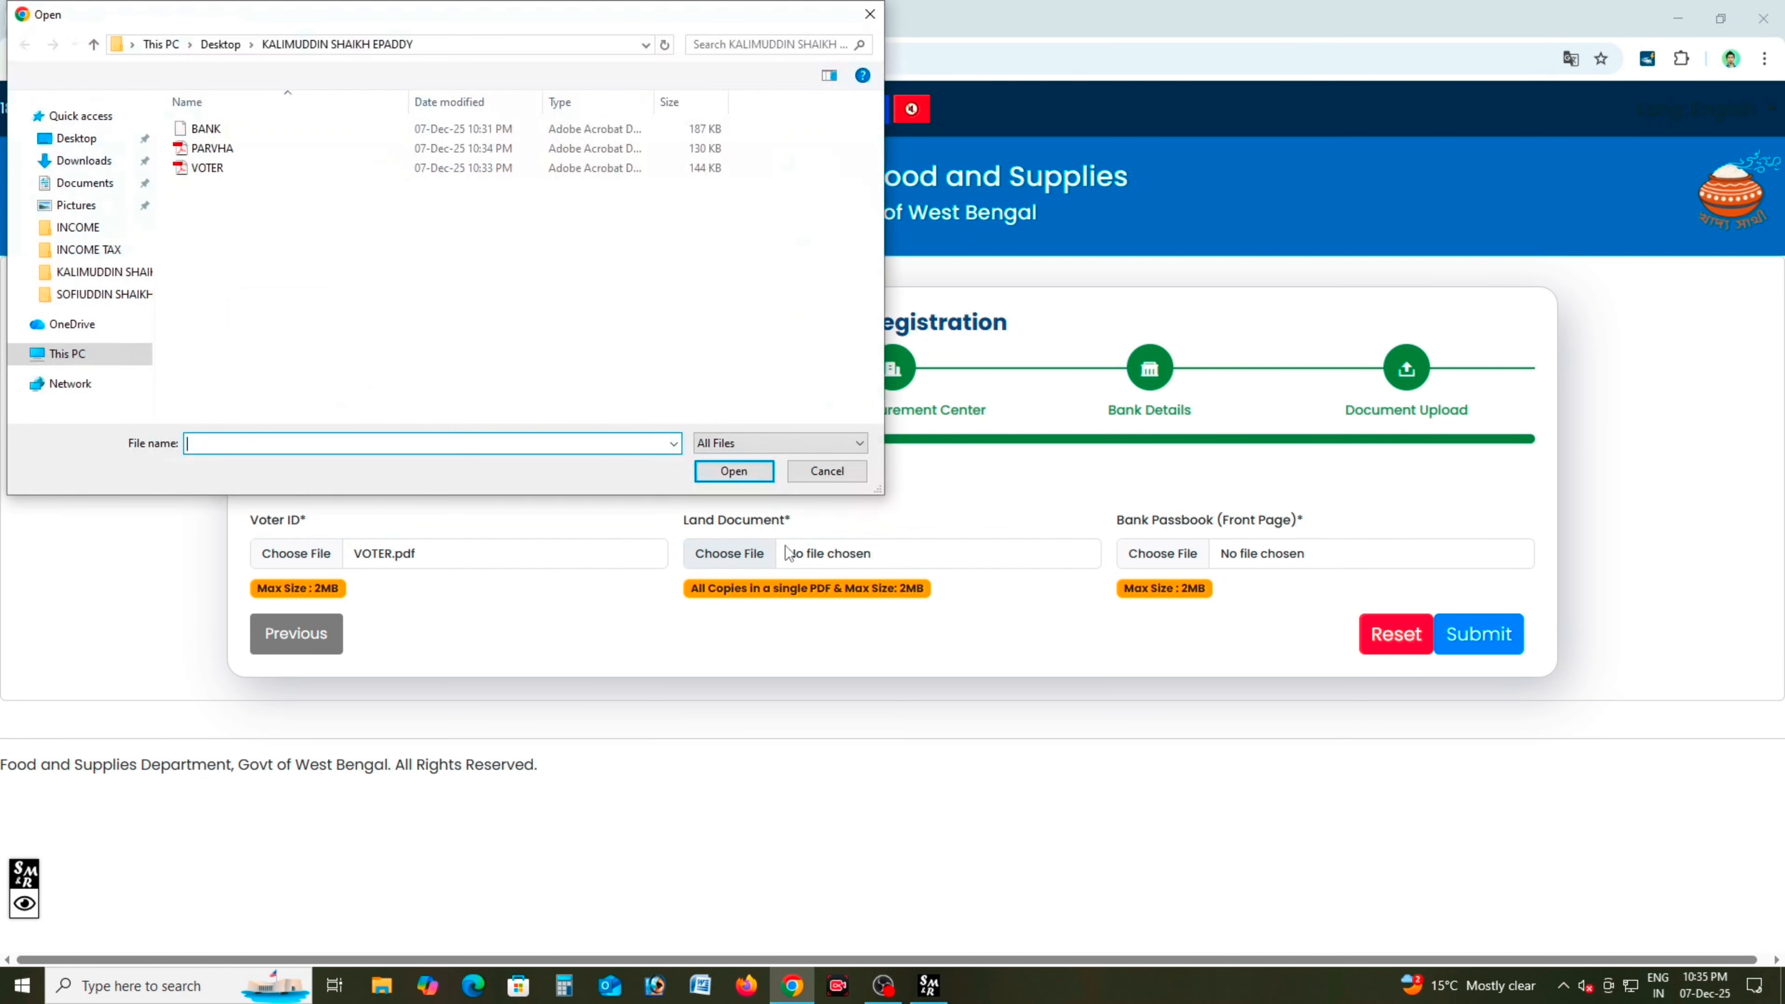
{"action": "double_click", "coordinate": [211, 147]}
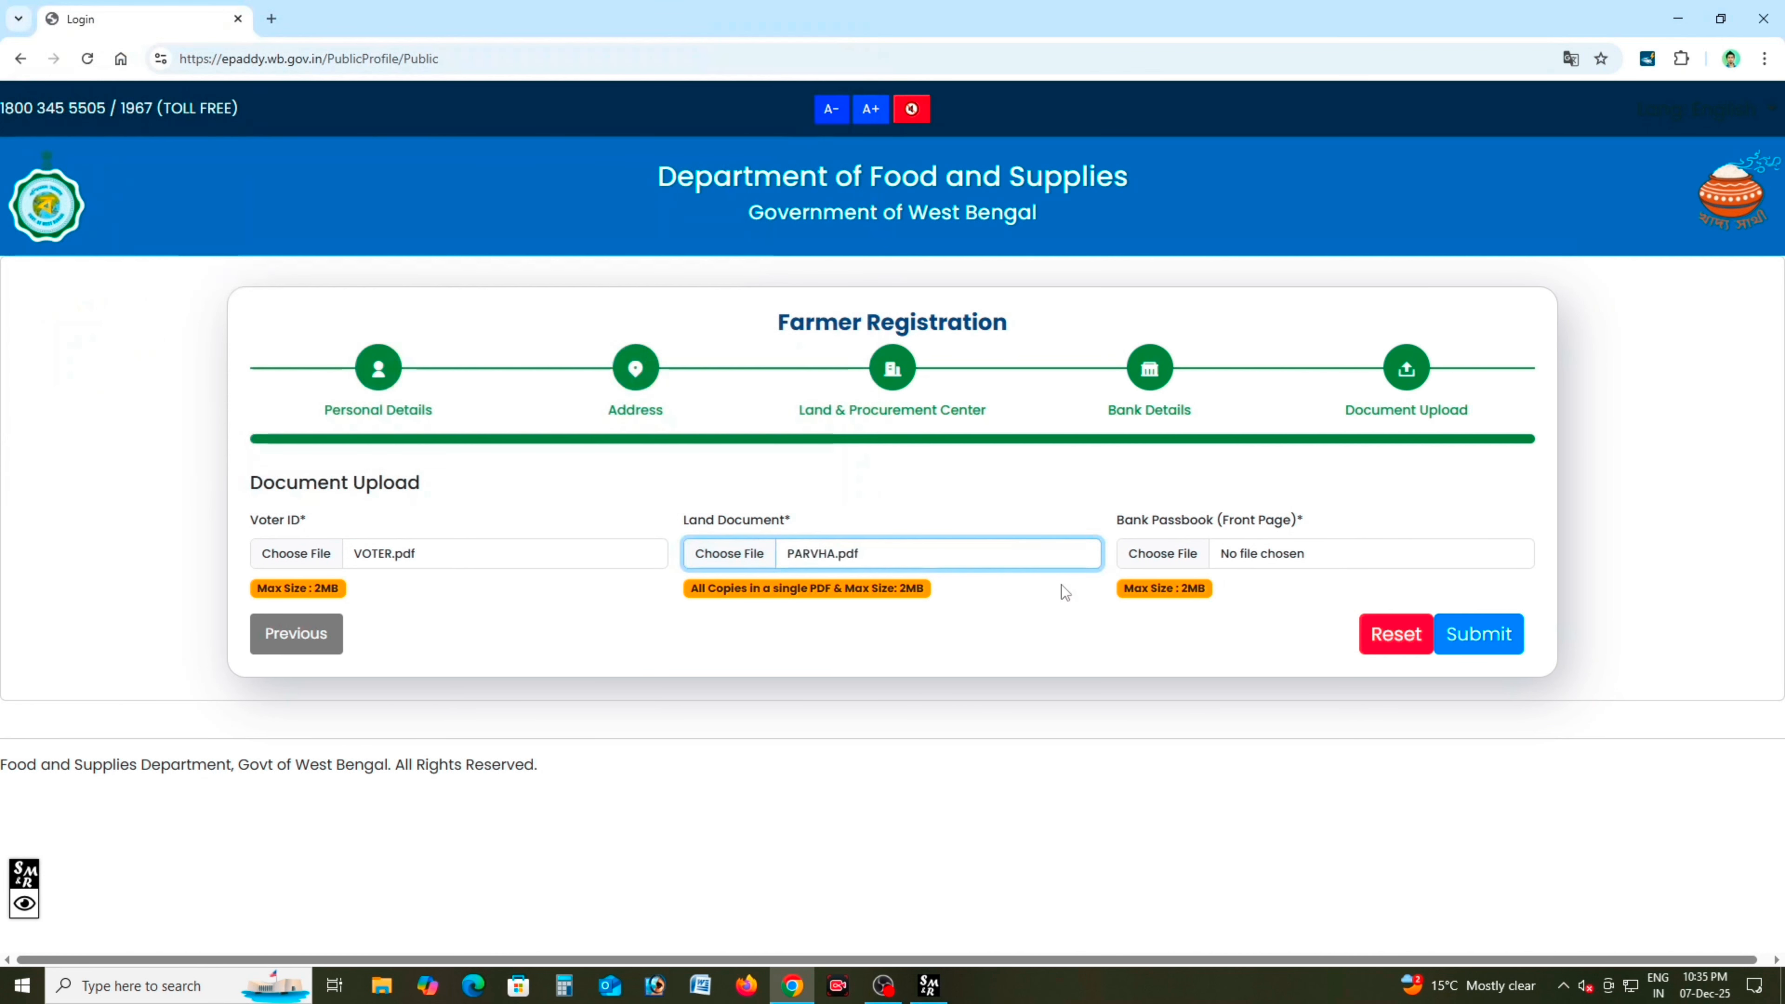
{"action": "left_click", "coordinate": [1184, 557]}
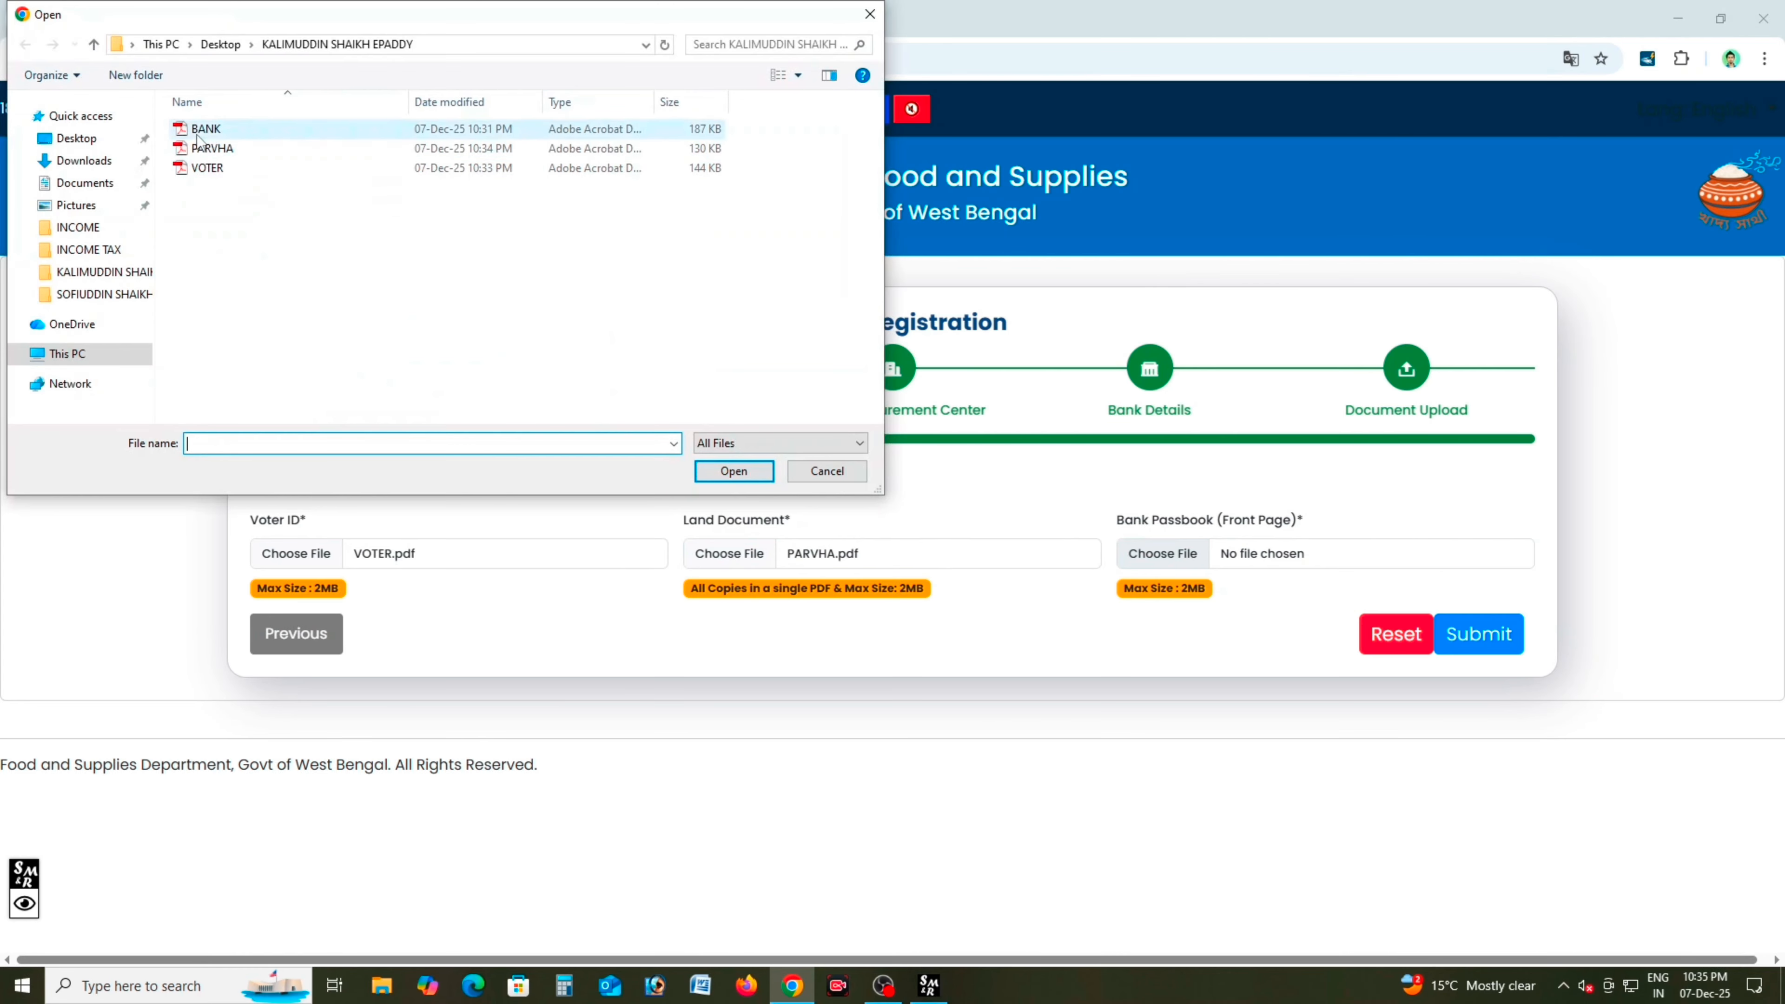
{"action": "double_click", "coordinate": [203, 132]}
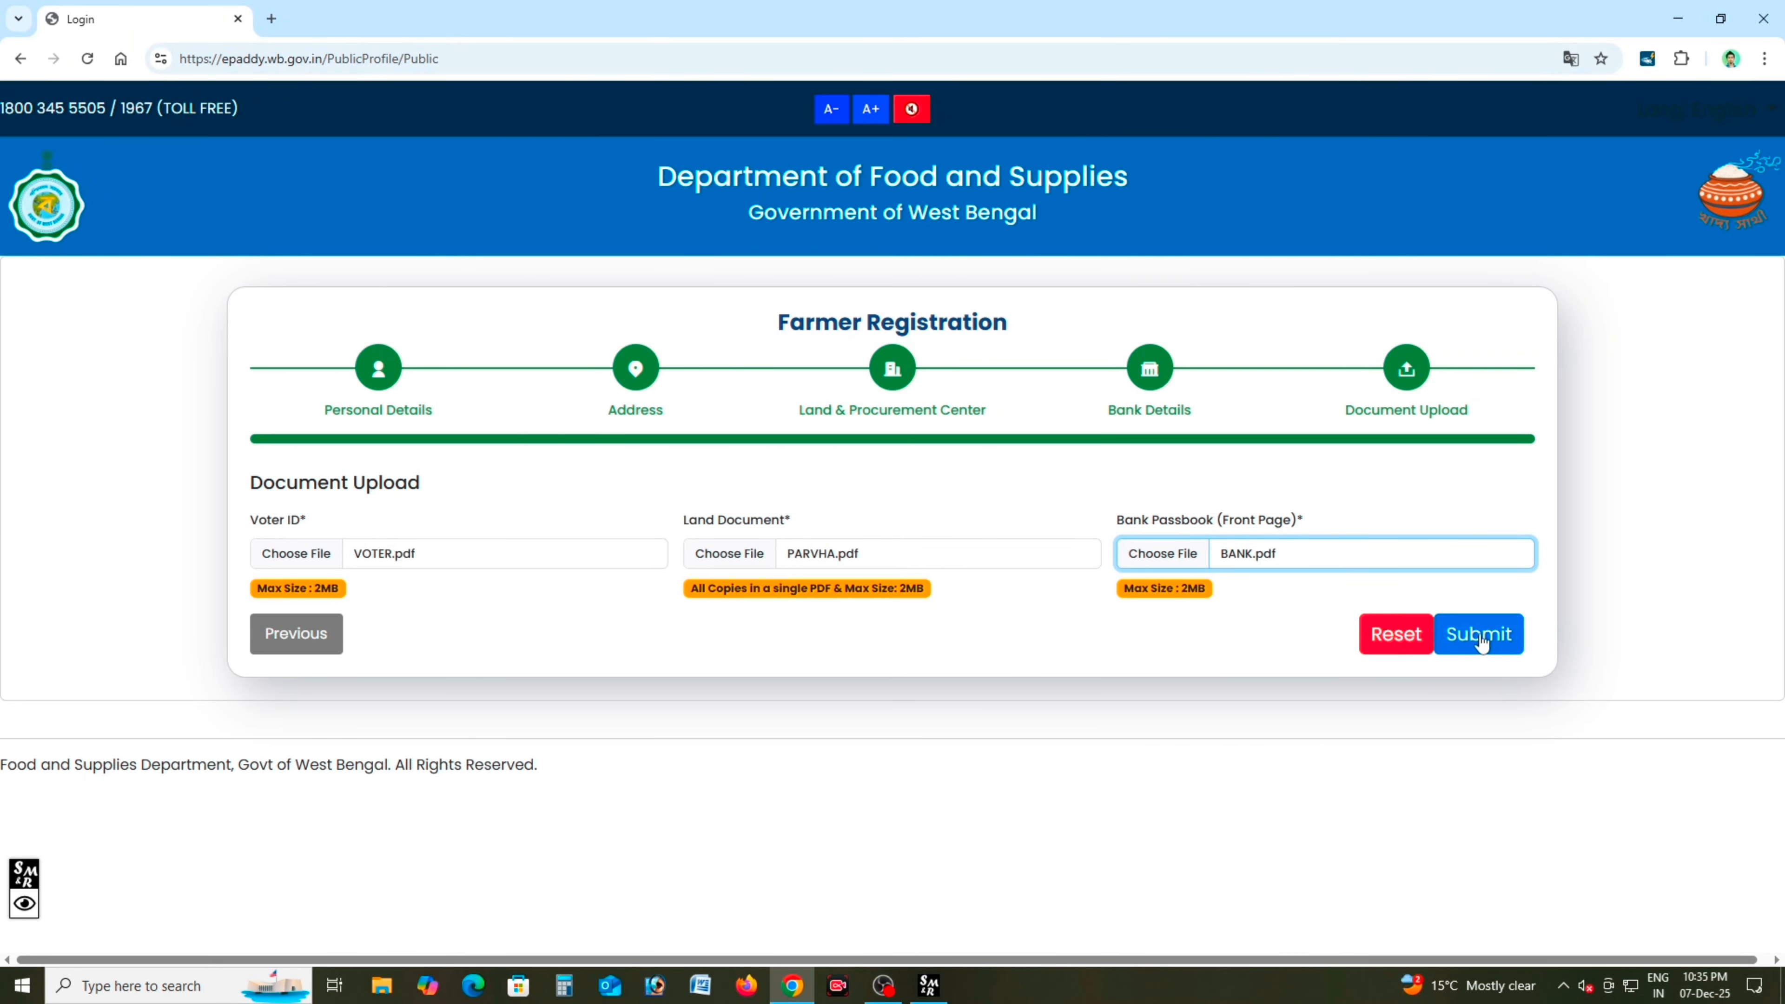
Submit the farmer registration with the three attached documents and download its acknowledgment.
{"action": "left_click", "coordinate": [1482, 637]}
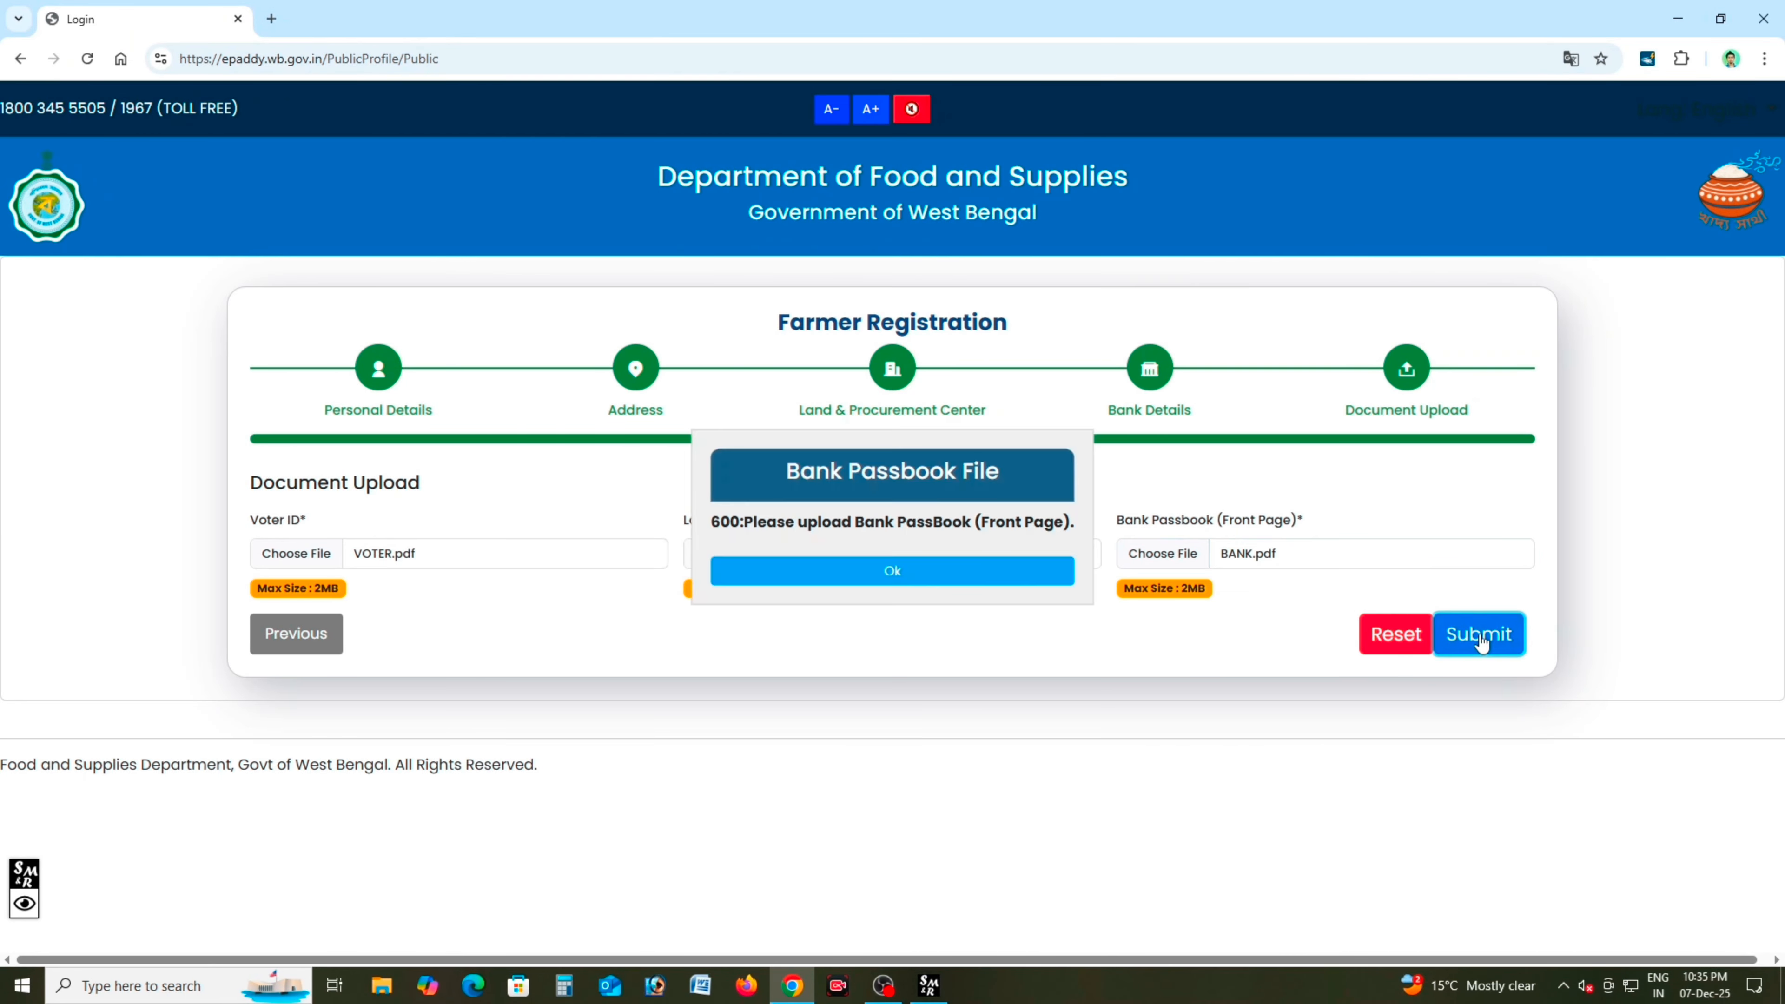
{"action": "left_click", "coordinate": [880, 573]}
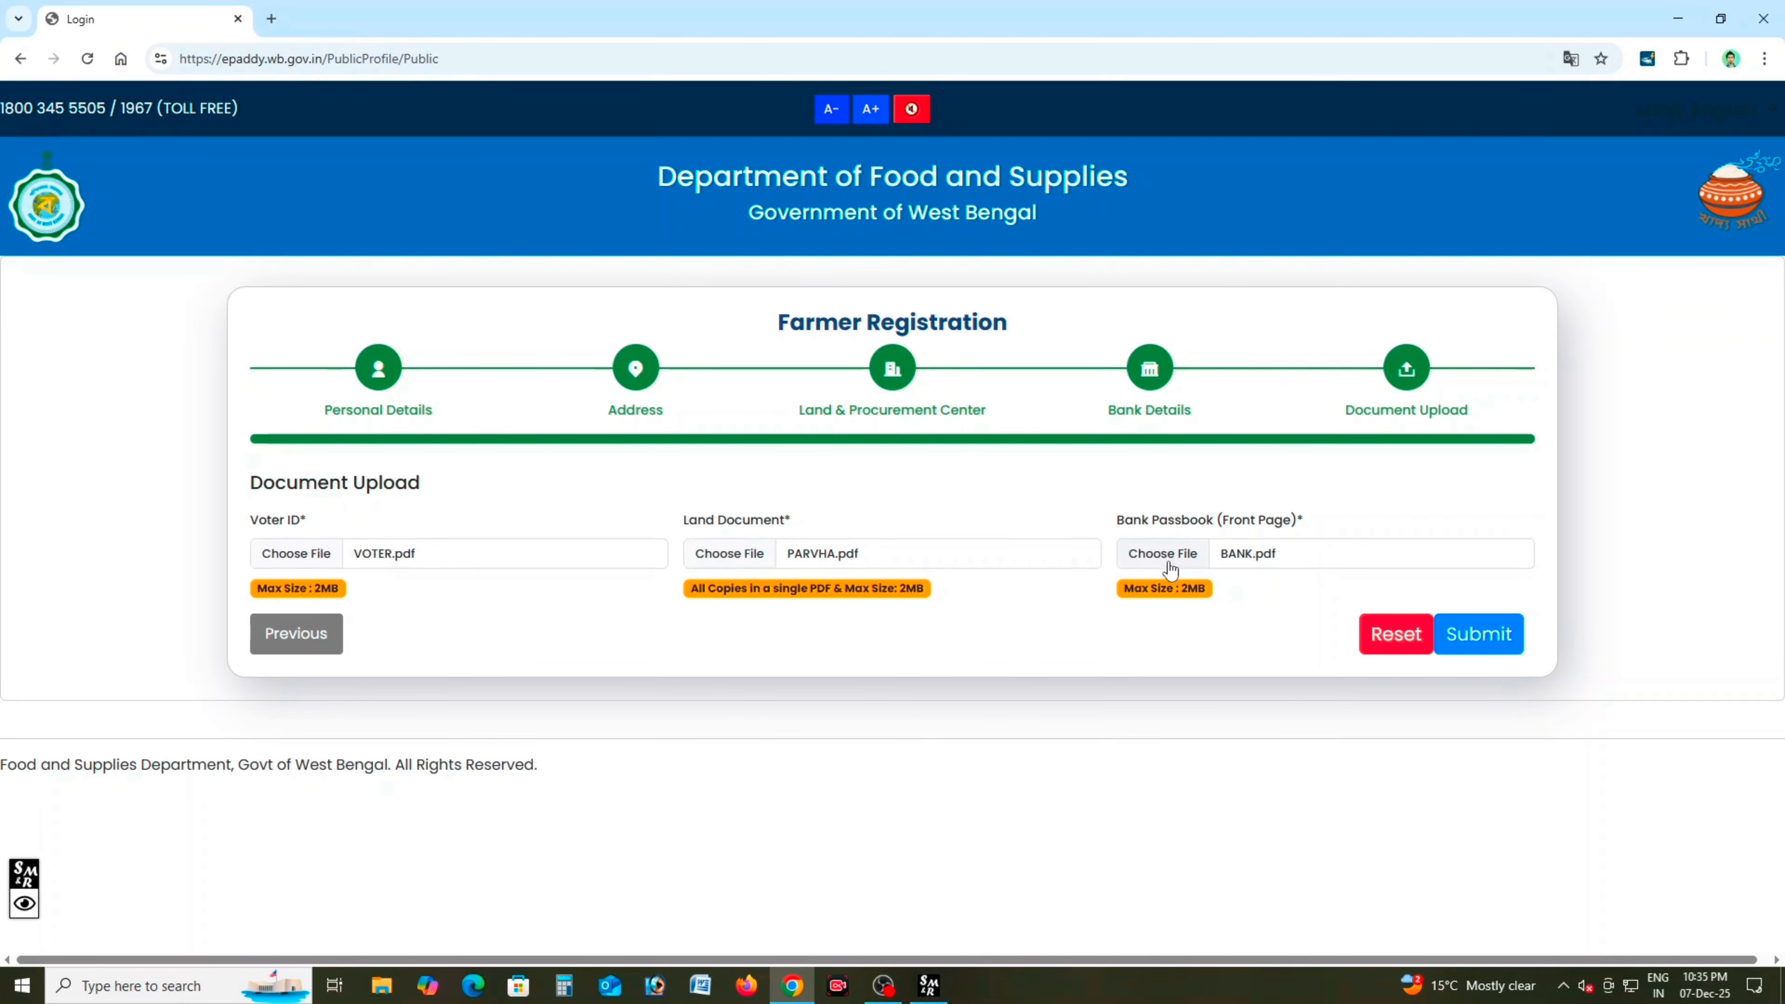
{"action": "left_click", "coordinate": [1469, 637]}
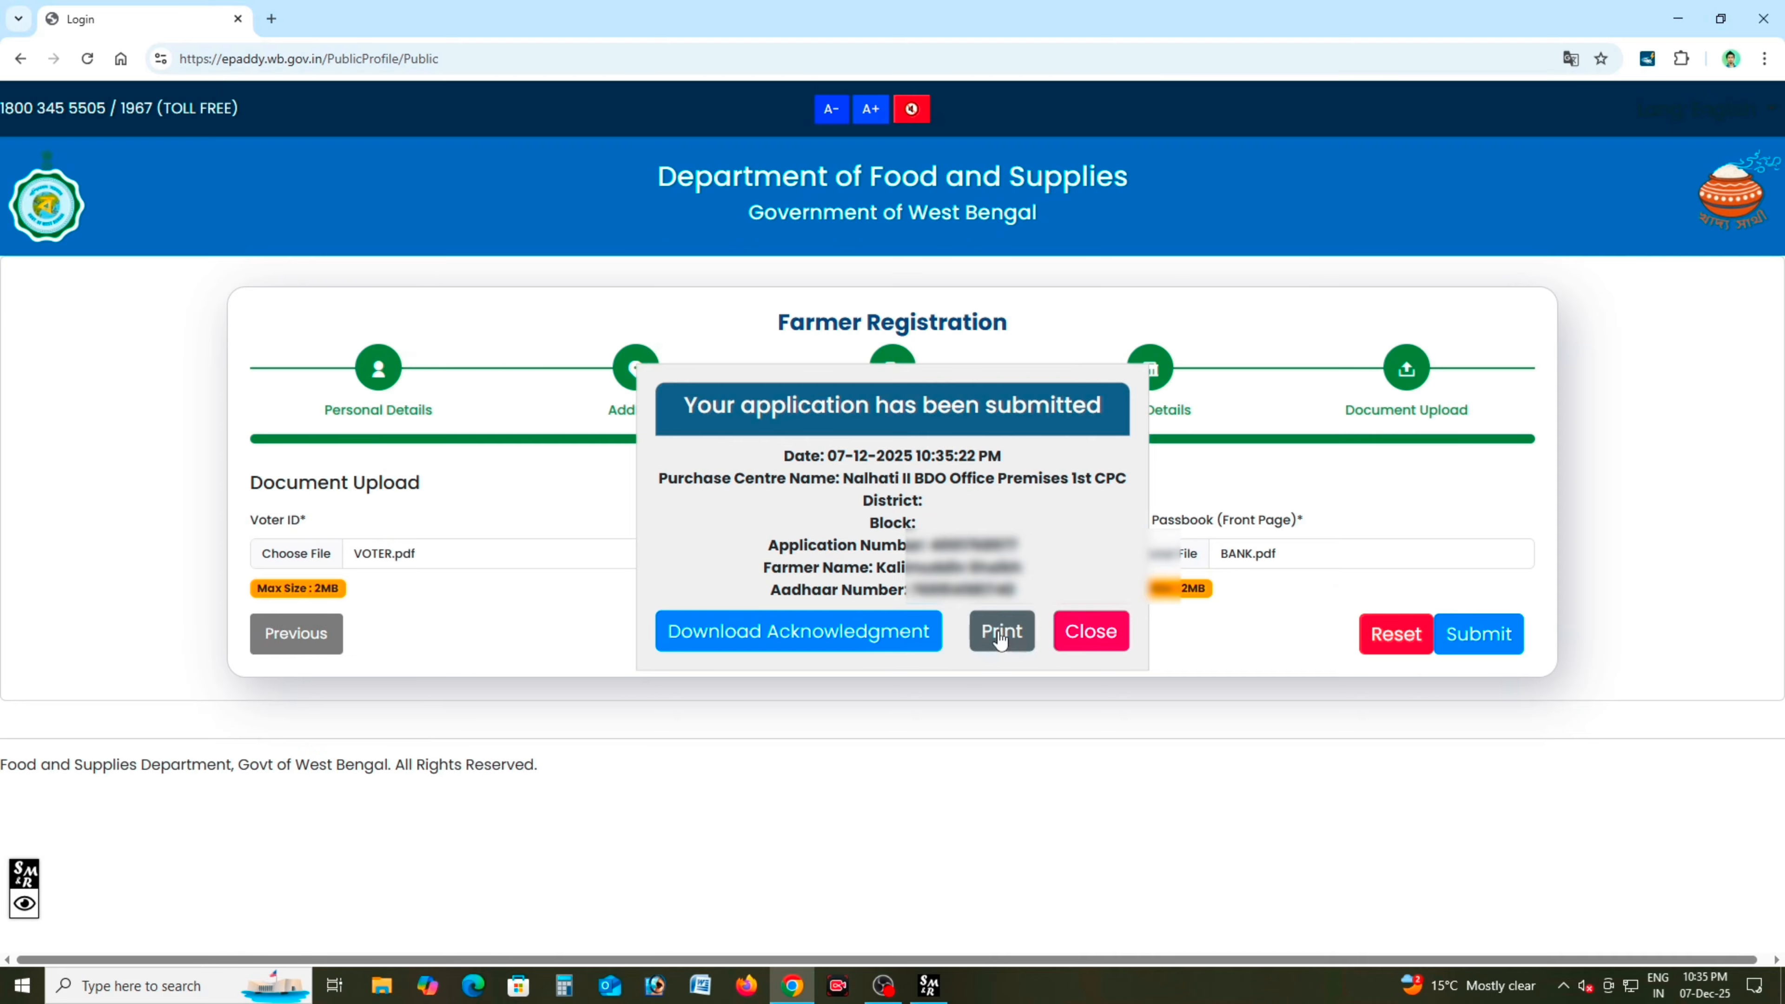
{"action": "left_click", "coordinate": [894, 642]}
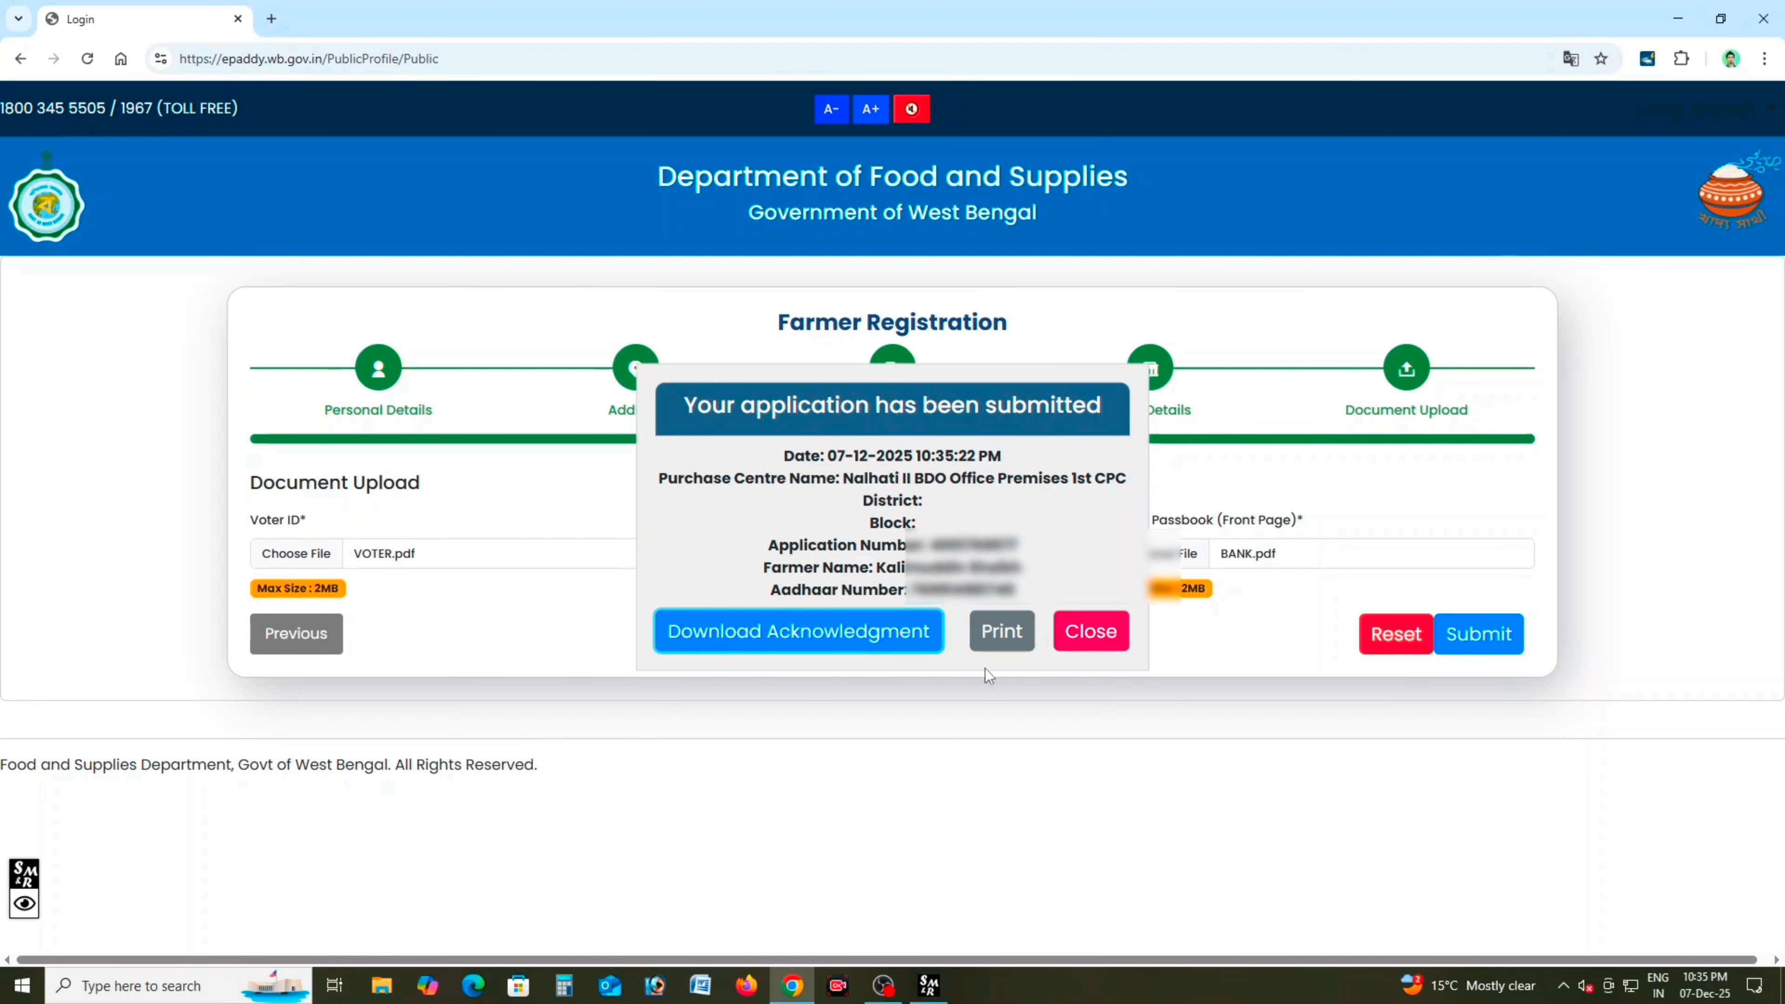
Frame the submission details, their heading, the application number, Download Acknowledgment and Print with red rectangles, and clear all the frames.
{"action": "left_click", "coordinate": [24, 895]}
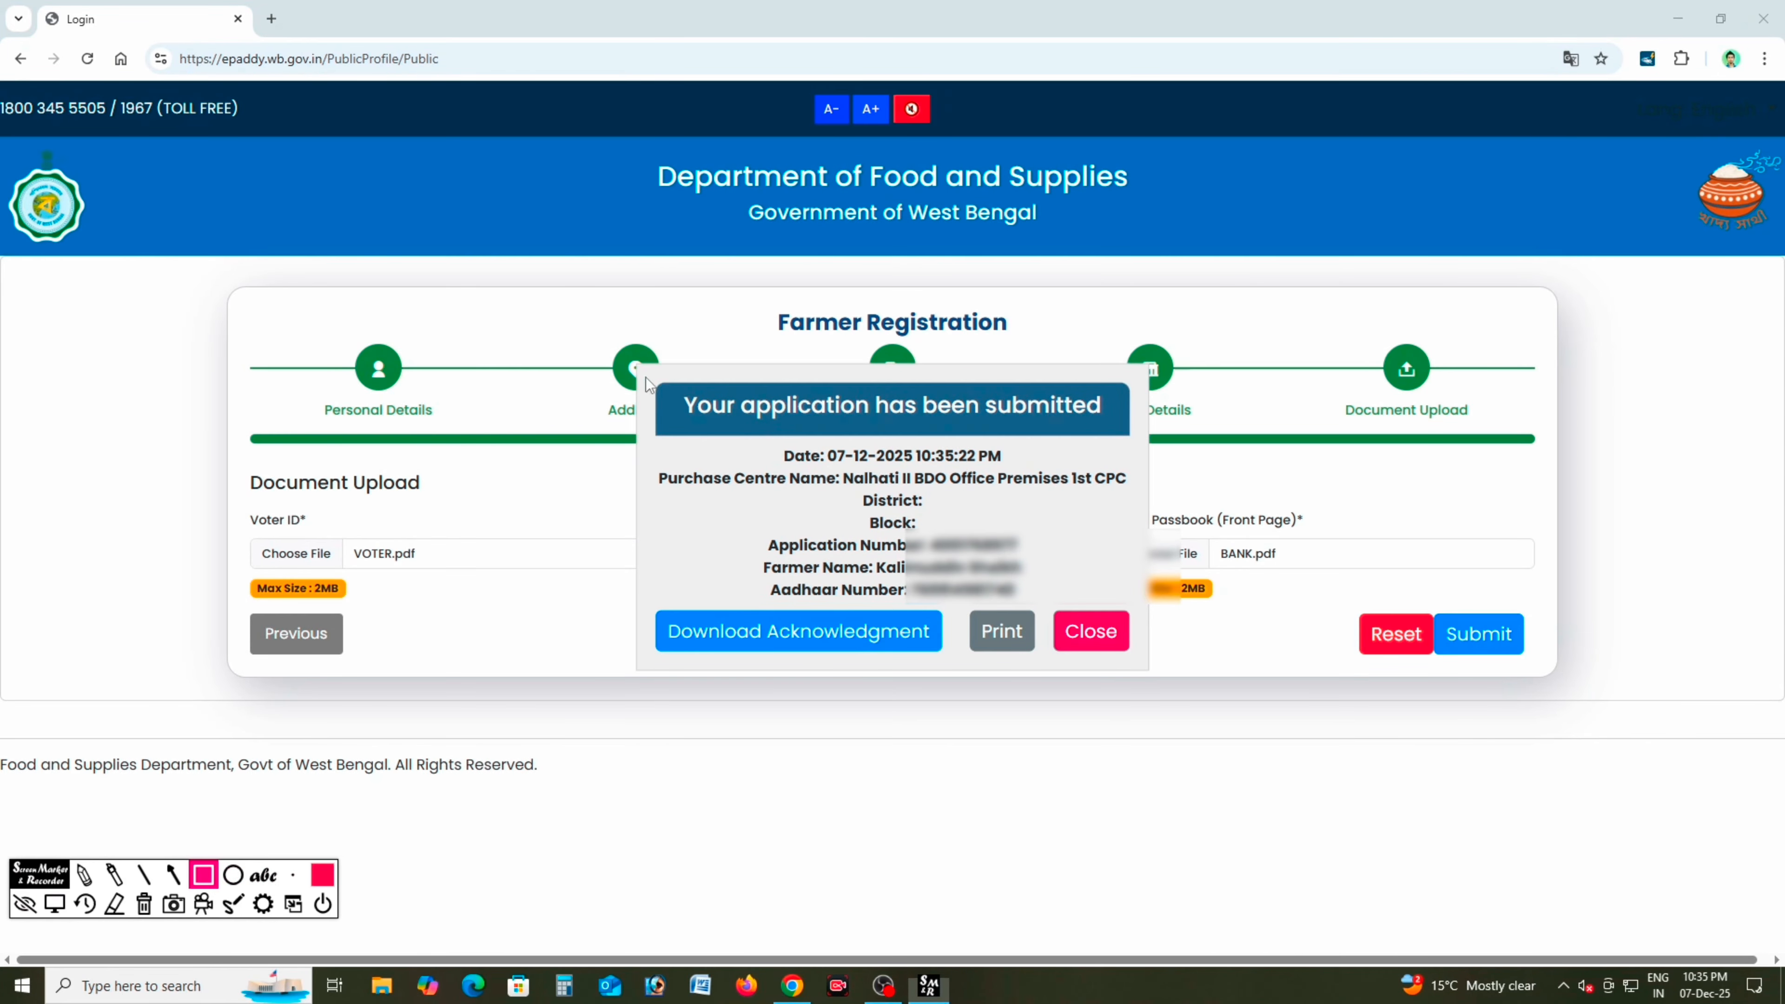
{"action": "mouse_move", "coordinate": [641, 377]}
{"action": "left_mouse_down"}
{"action": "mouse_move", "coordinate": [1071, 609]}
{"action": "mouse_move", "coordinate": [1144, 611]}
{"action": "left_mouse_up"}
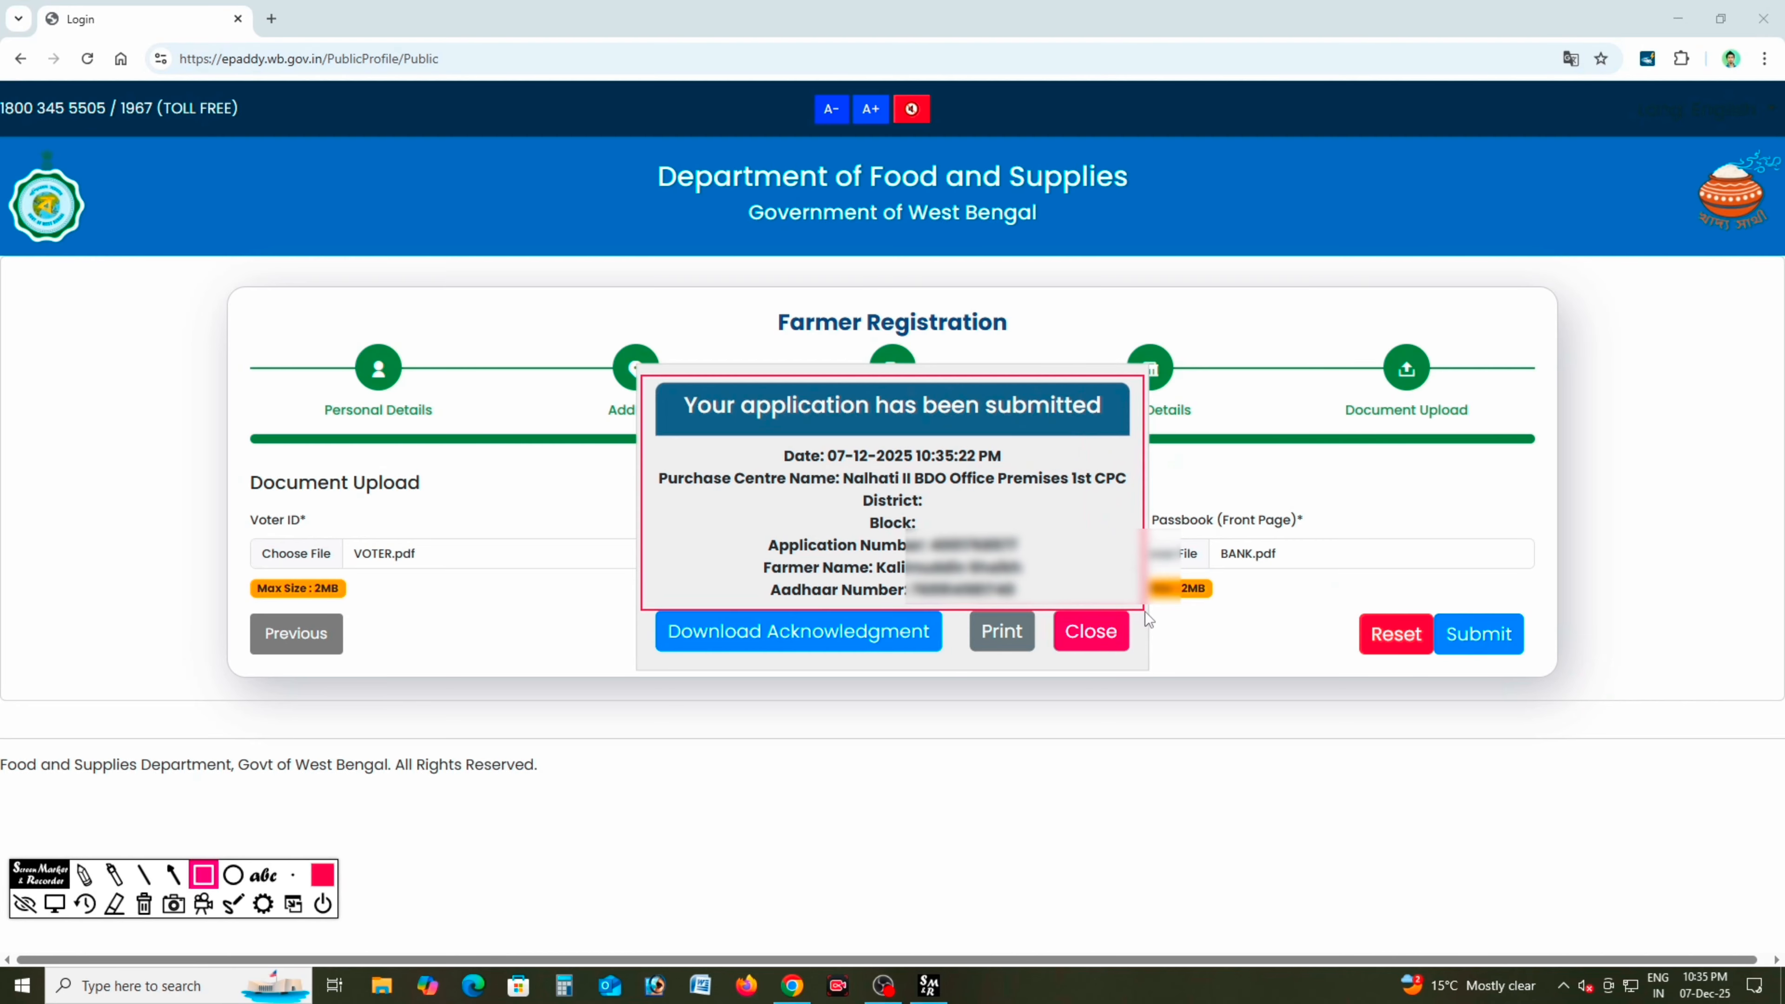
{"action": "mouse_move", "coordinate": [647, 374]}
{"action": "left_mouse_down"}
{"action": "mouse_move", "coordinate": [1037, 440]}
{"action": "mouse_move", "coordinate": [1129, 435]}
{"action": "left_mouse_up"}
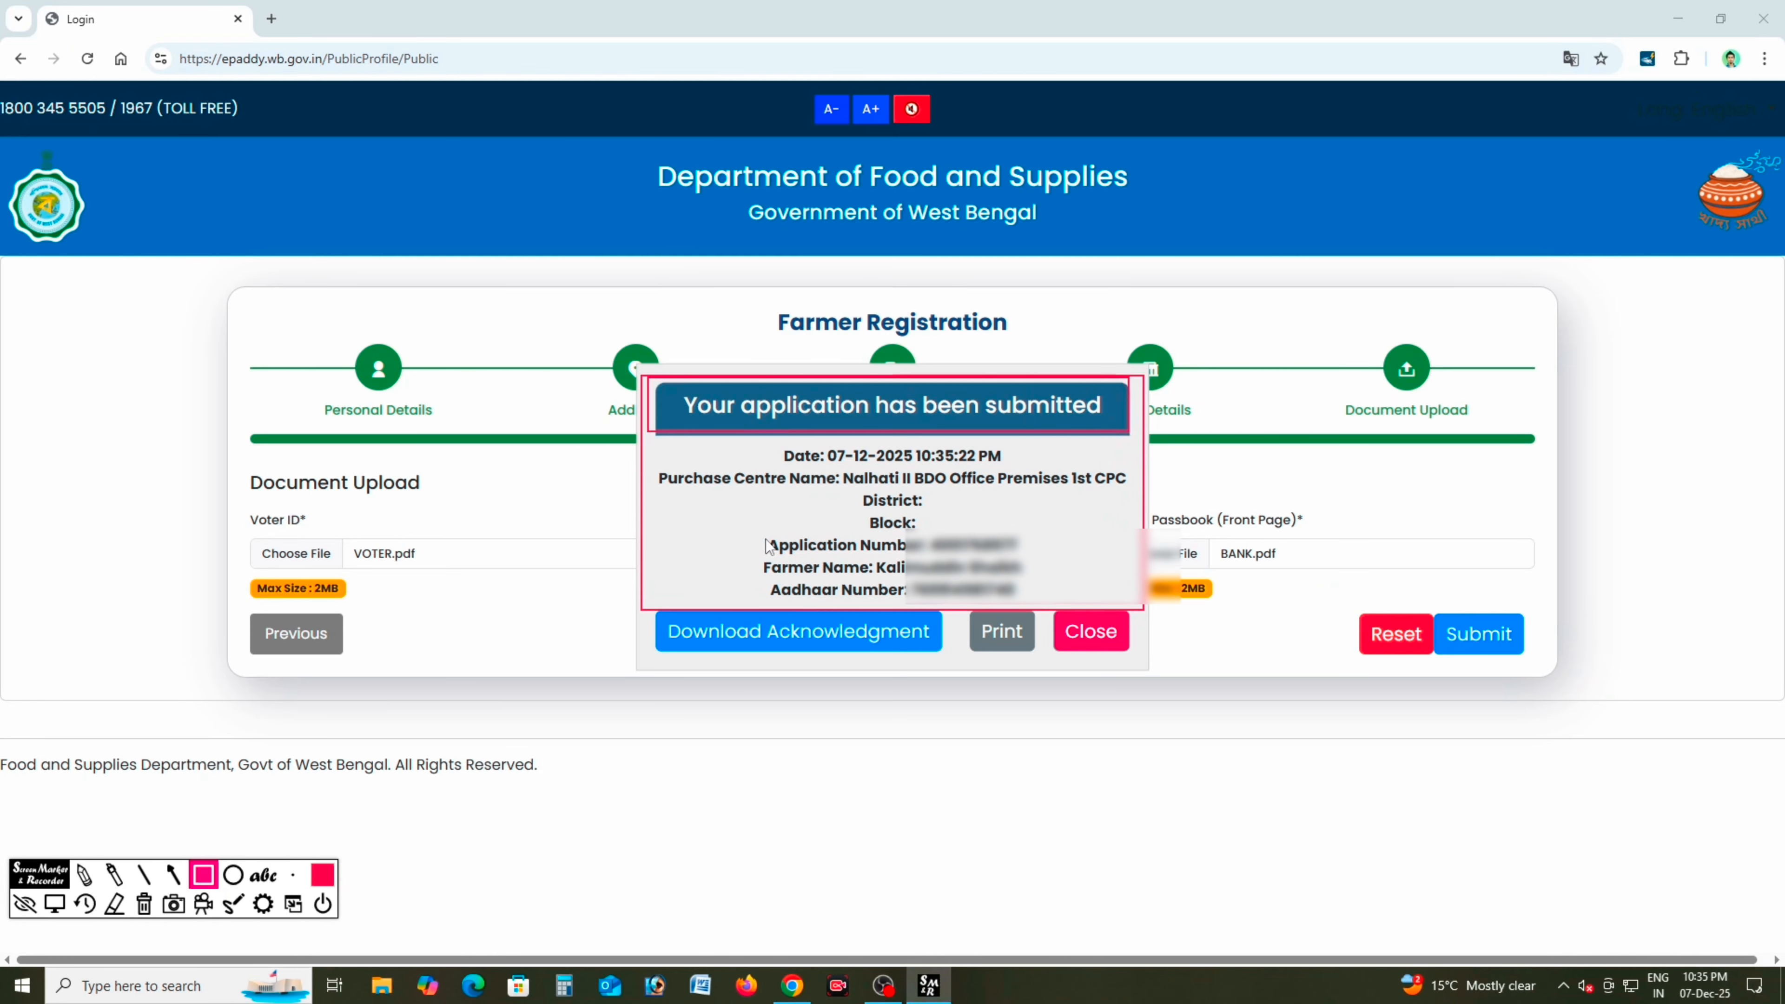
{"action": "left_click_drag", "start_coordinate": [747, 529], "coordinate": [1041, 555]}
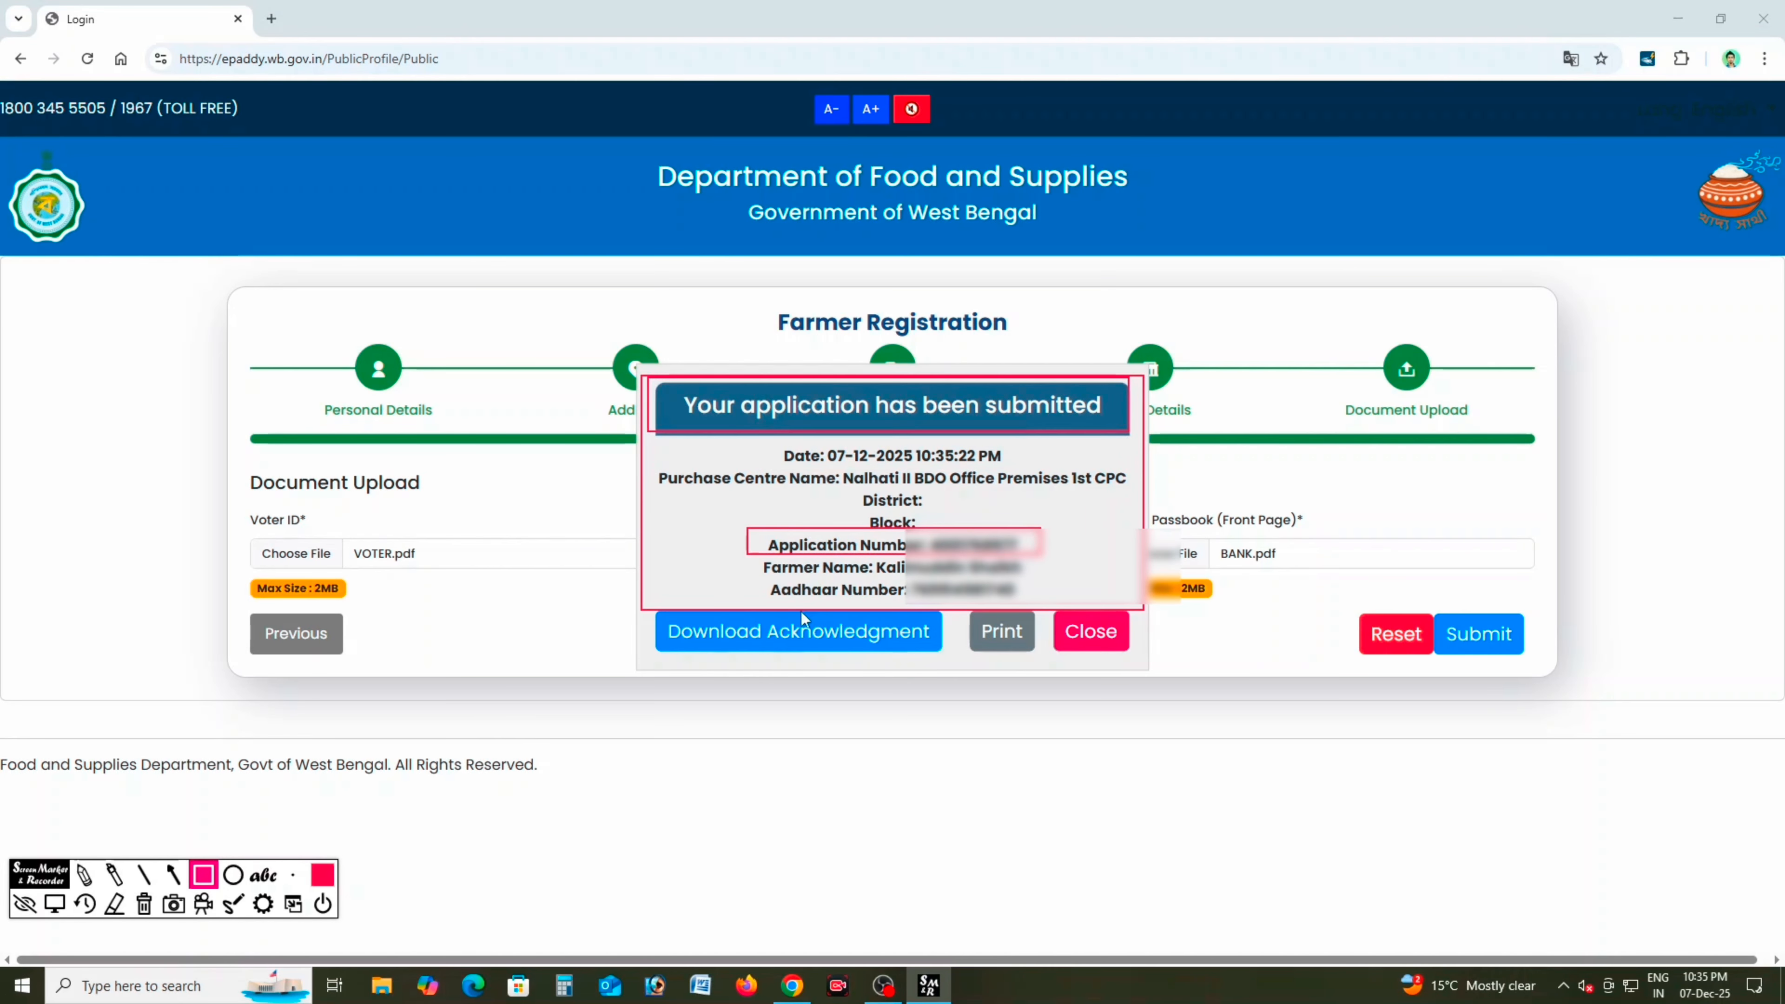
{"action": "mouse_move", "coordinate": [650, 611]}
{"action": "left_mouse_down"}
{"action": "mouse_move", "coordinate": [662, 628]}
{"action": "mouse_move", "coordinate": [1042, 652]}
{"action": "left_mouse_up"}
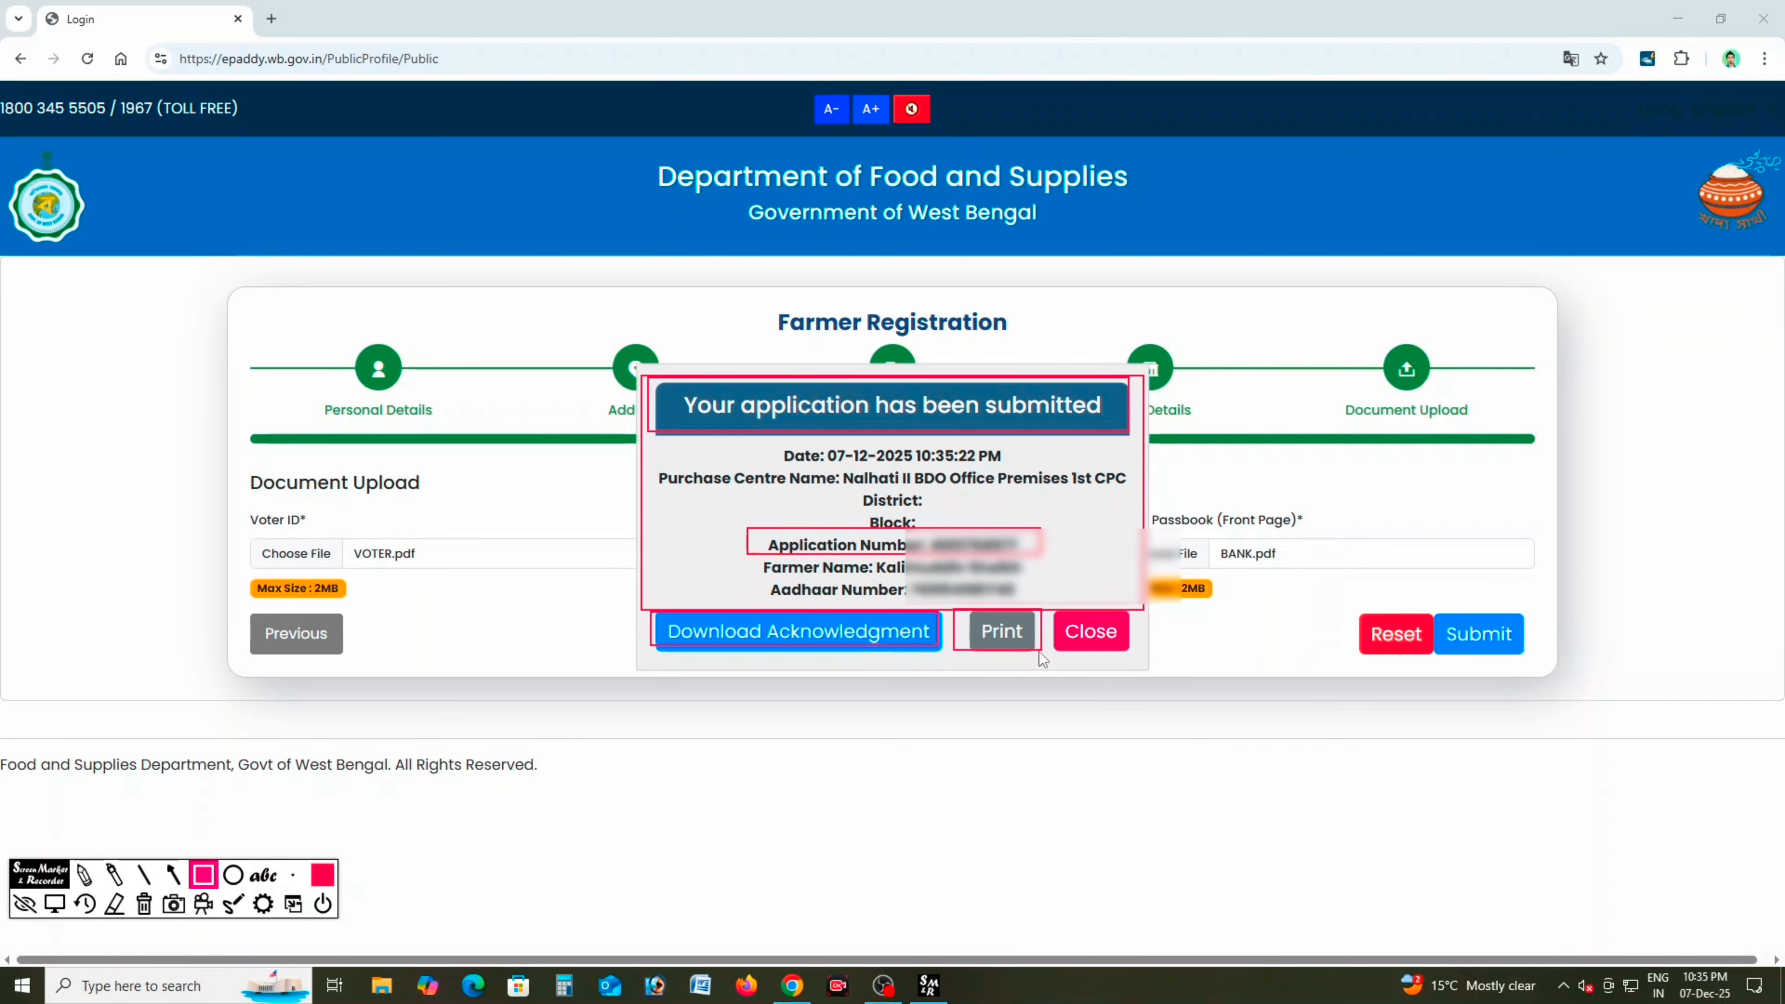
{"action": "left_click", "coordinate": [145, 907]}
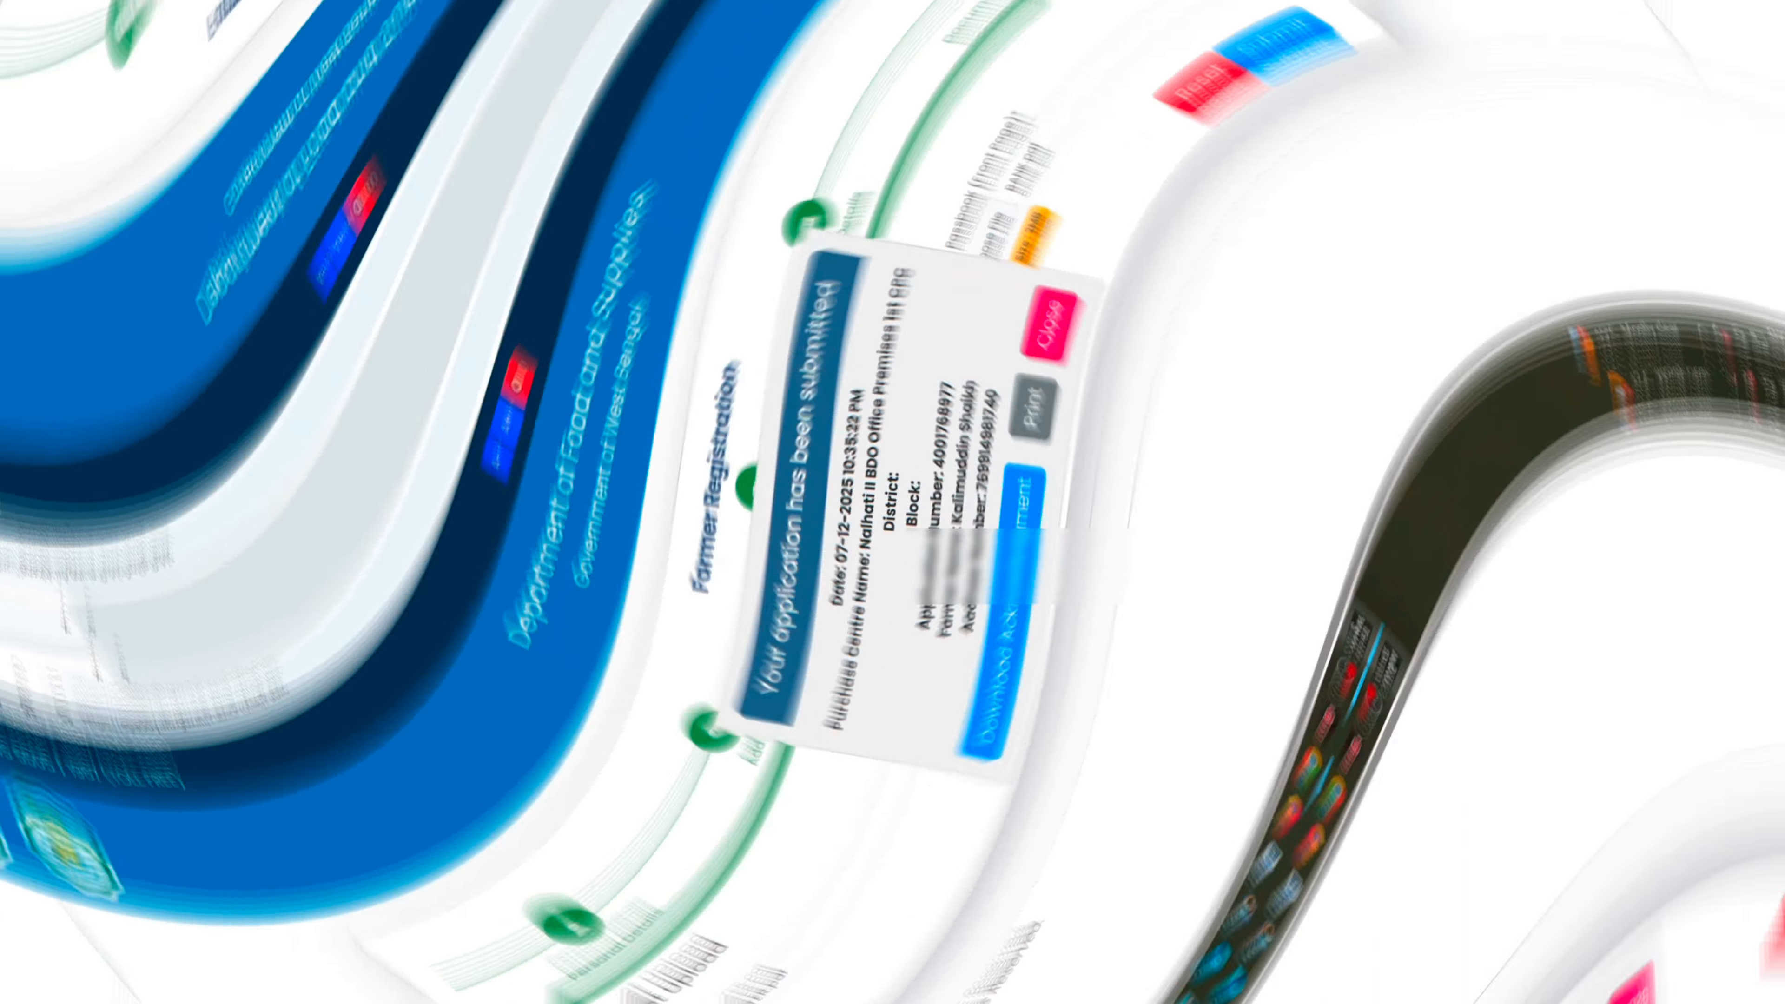